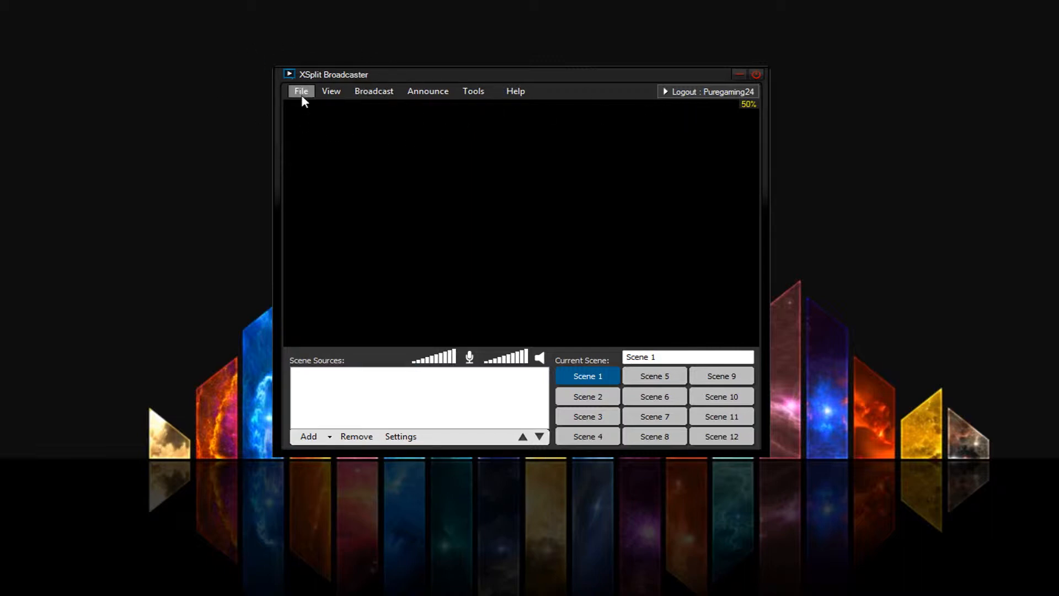
left_click(330, 91)
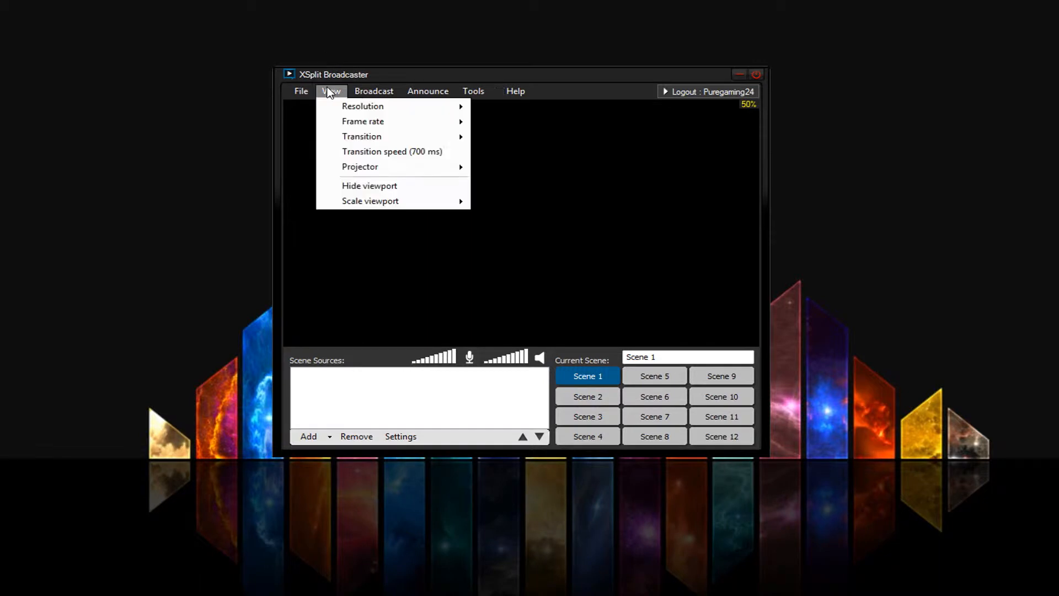
mouse_move(353, 202)
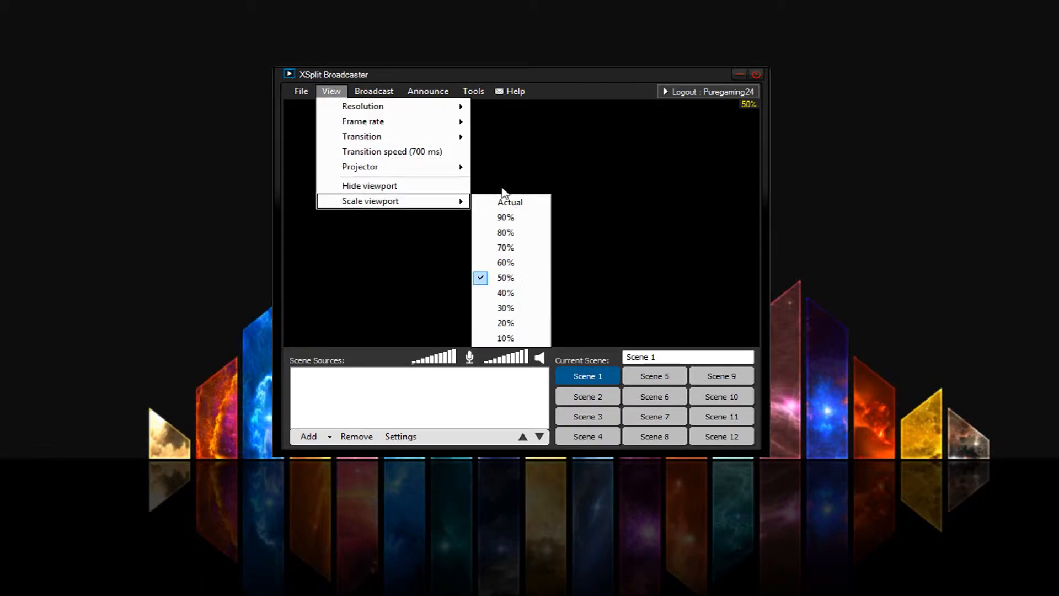
left_click(560, 151)
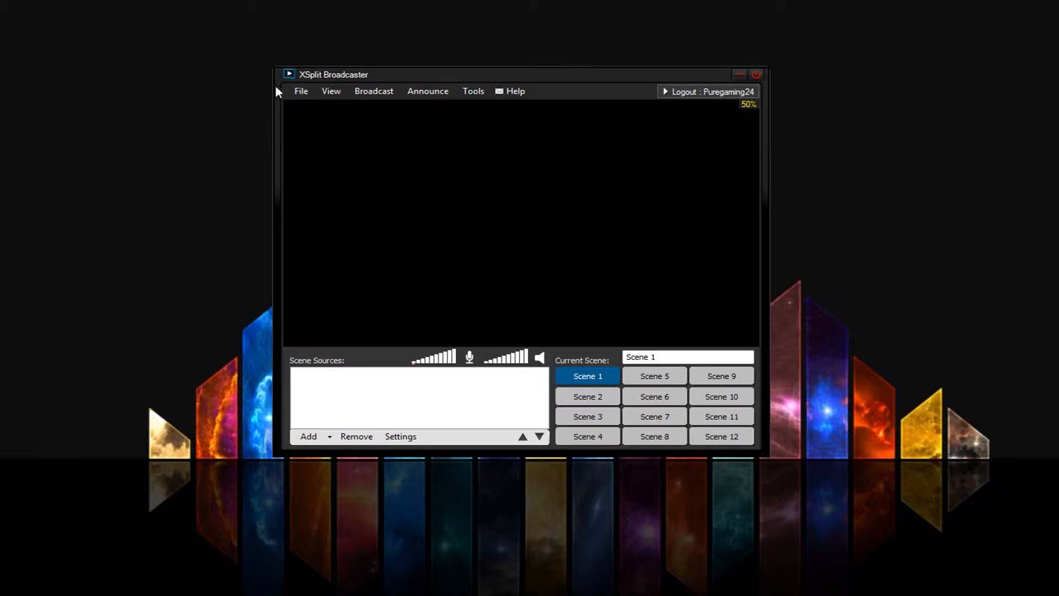
- Add a screen region of about 246 x 290 from the empty desktop as a source in Scene 1 and move it to the middle of the preview
left_click(303, 95)
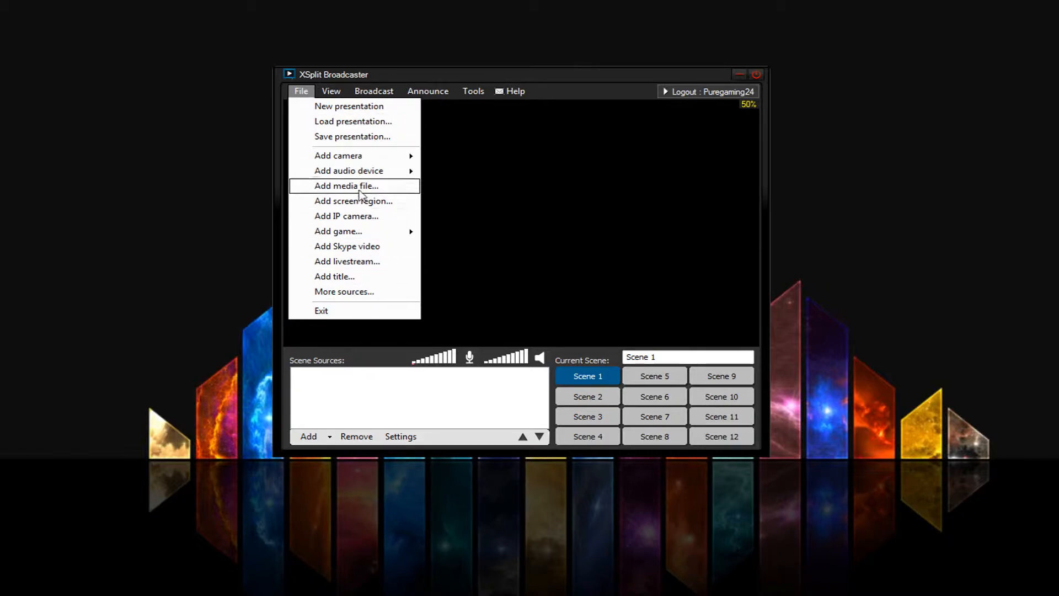
mouse_move(367, 162)
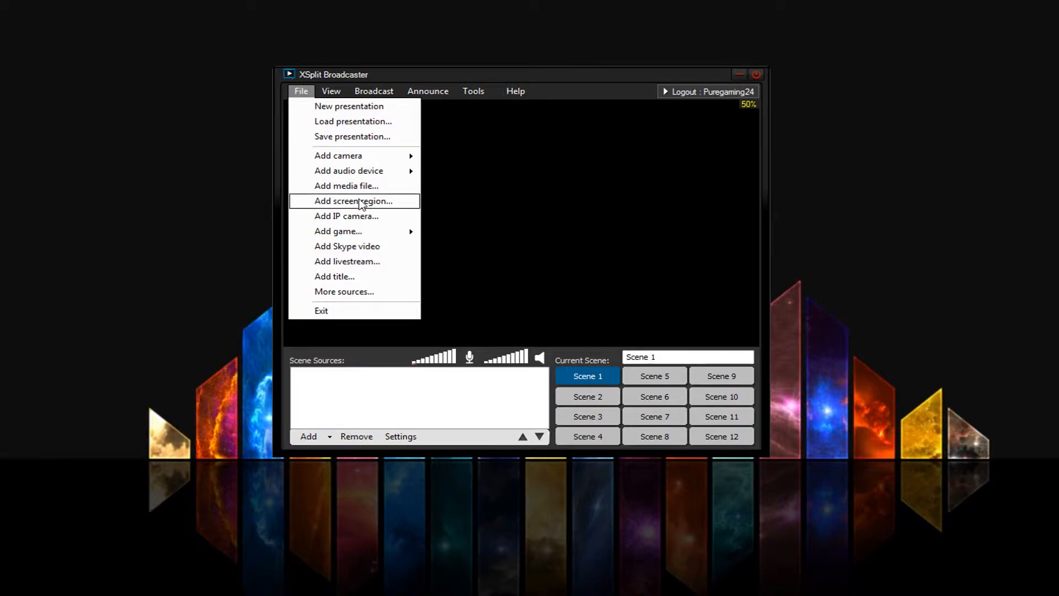
left_click(325, 202)
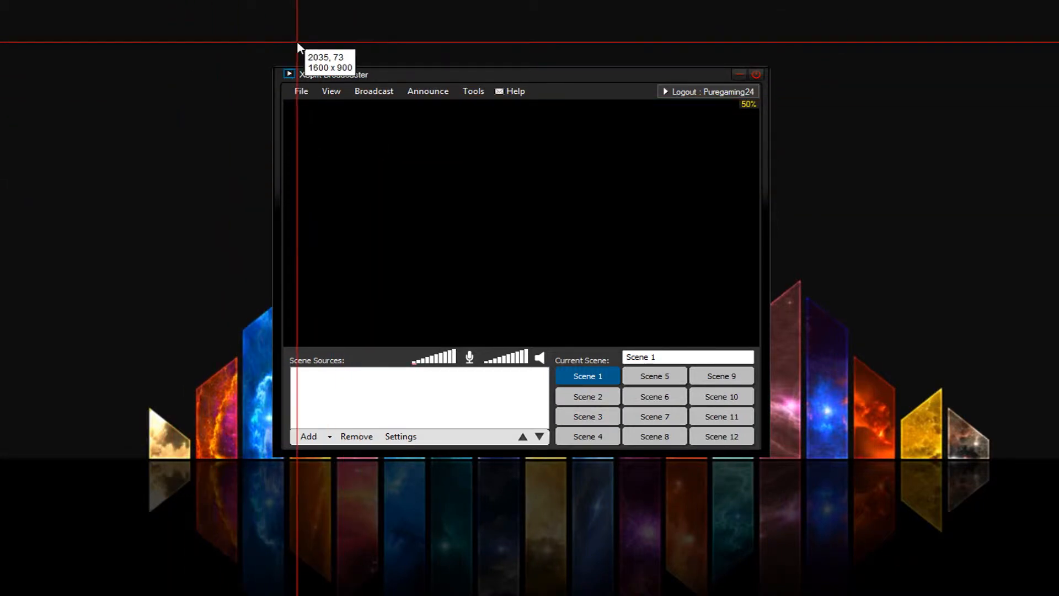
left_click_drag(58, 48, 244, 252)
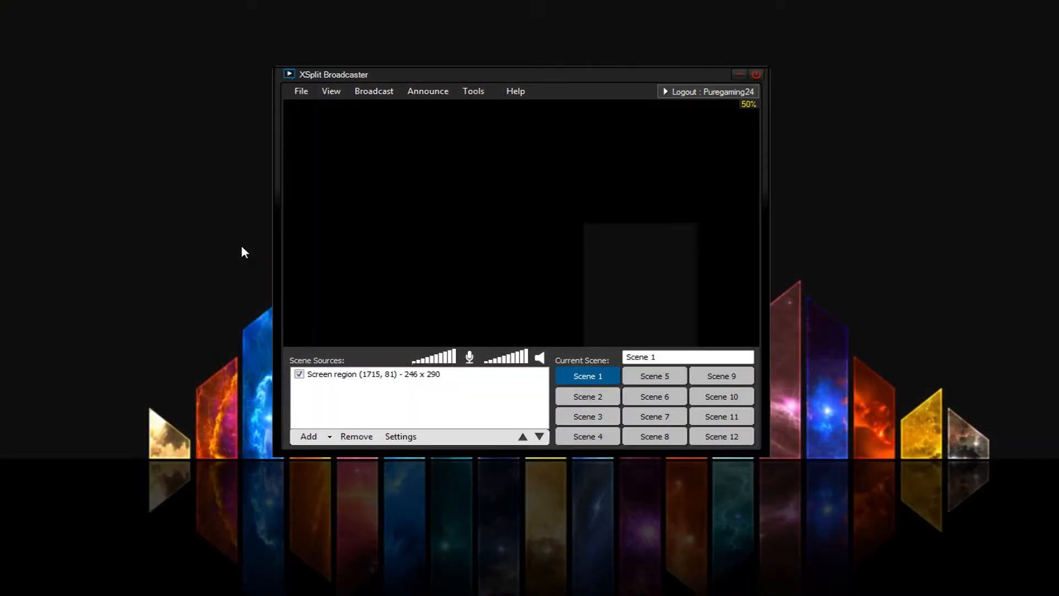
left_click_drag(706, 273, 500, 193)
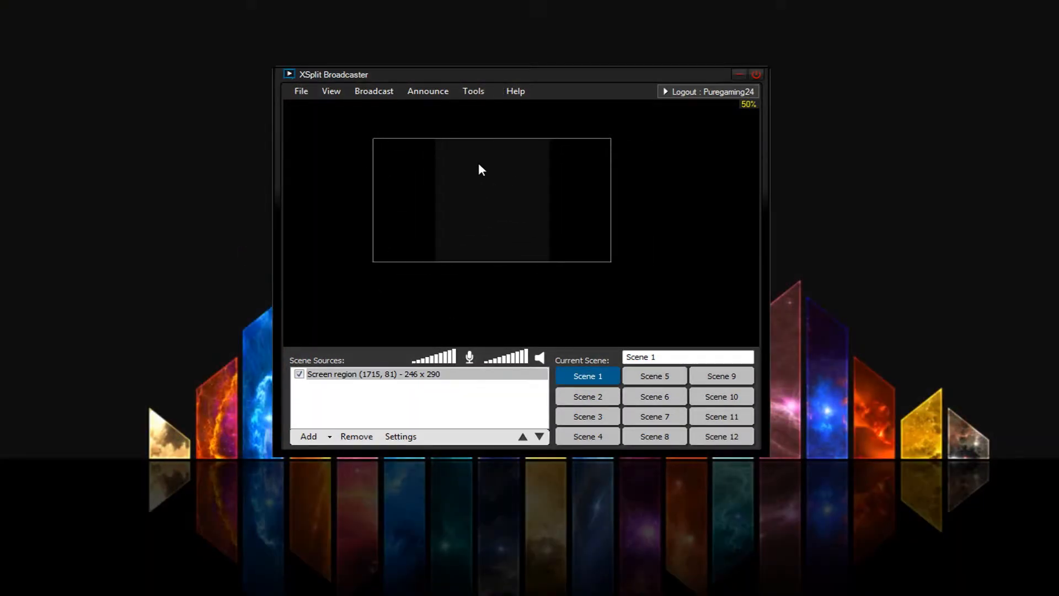
left_click(293, 91)
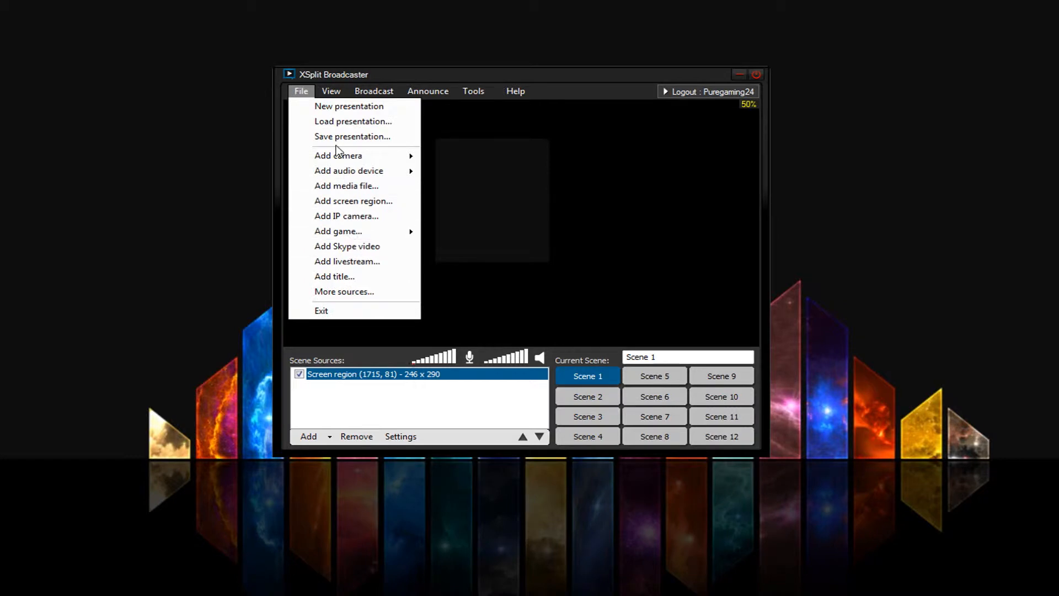
mouse_move(368, 232)
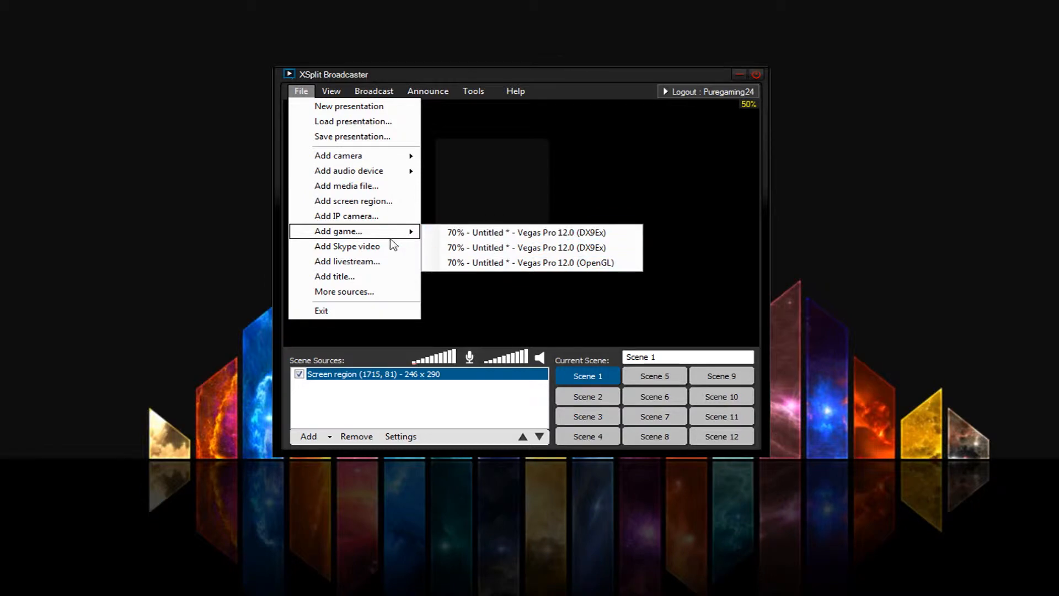
key("Escape")
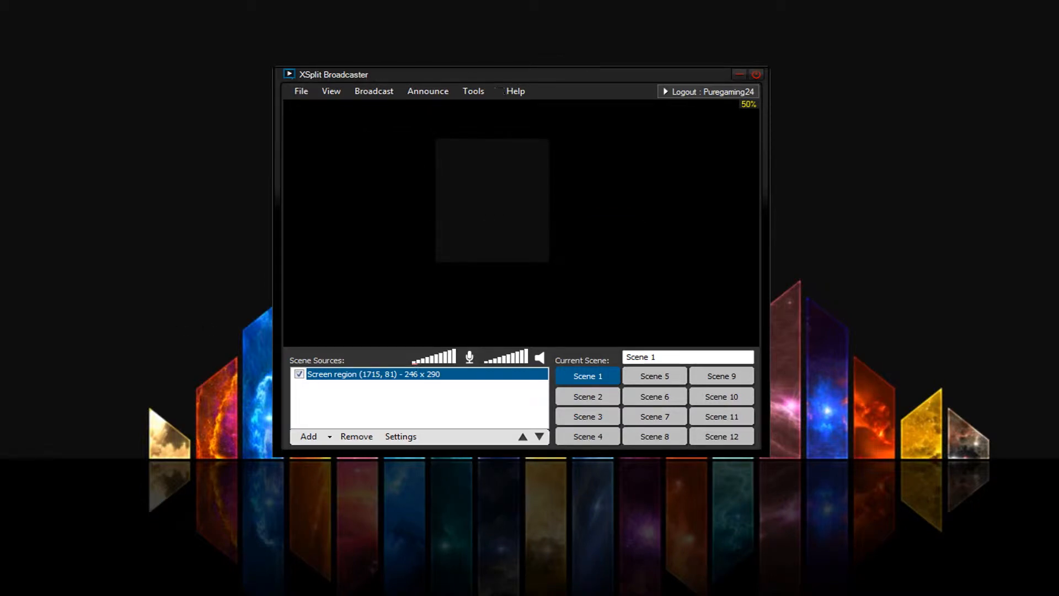
left_click(301, 92)
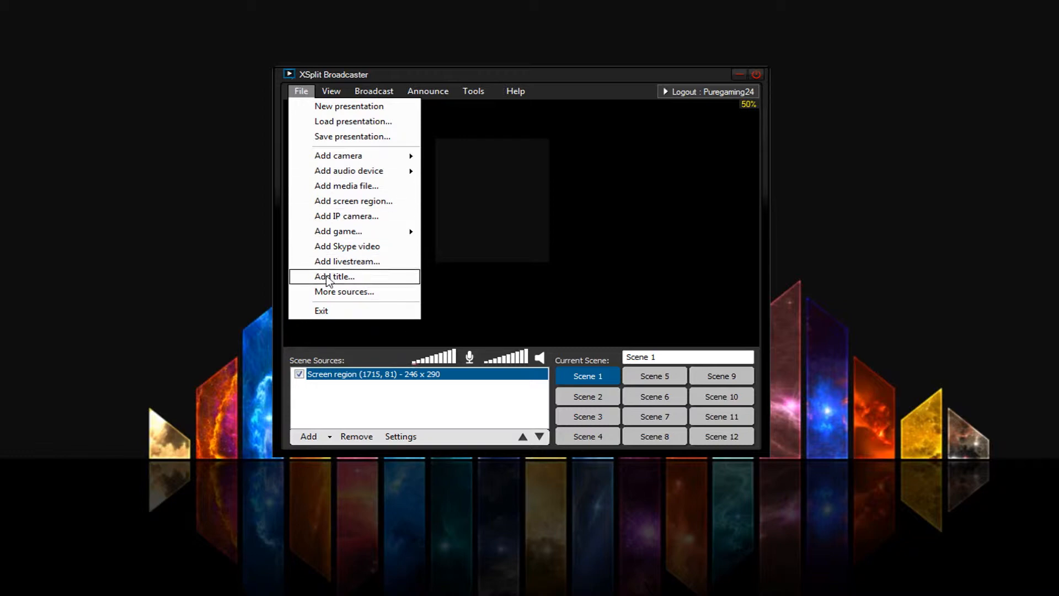
left_click(349, 386)
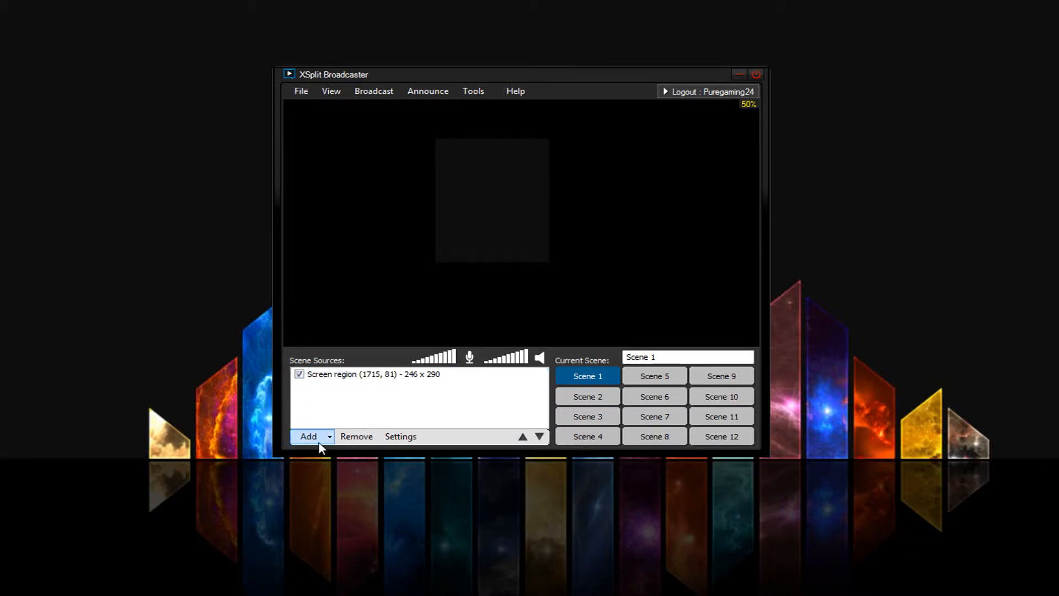
left_click(329, 438)
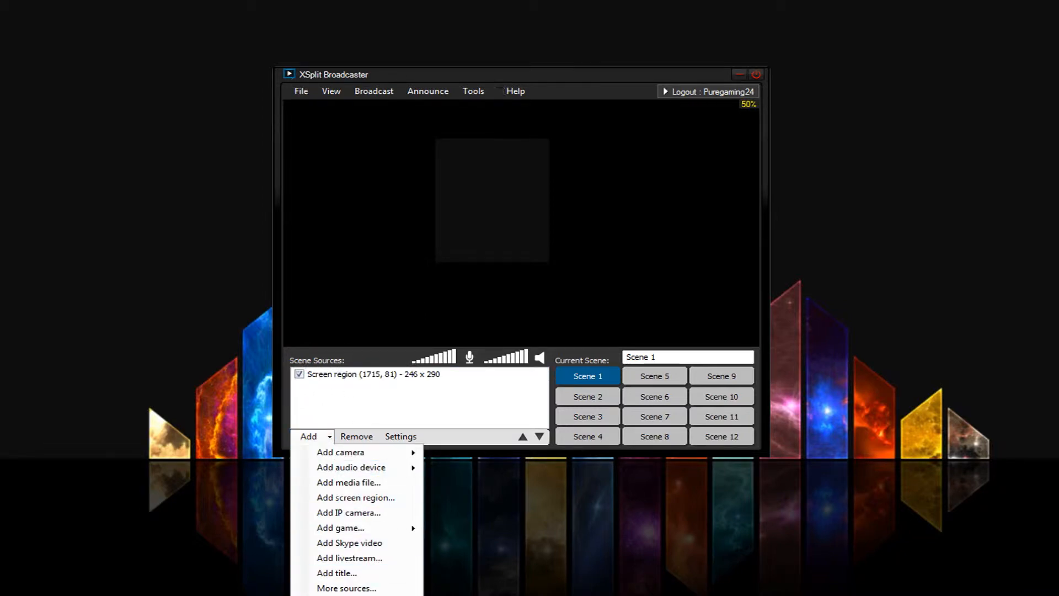
- Delete the screen region source from Scene 1
left_click(359, 378)
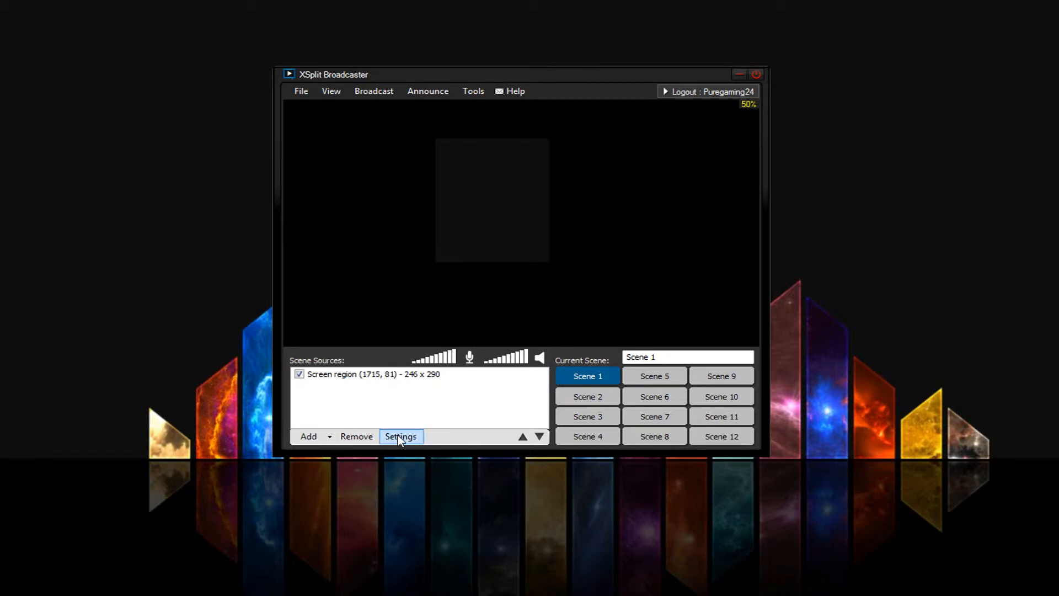
left_click(317, 376)
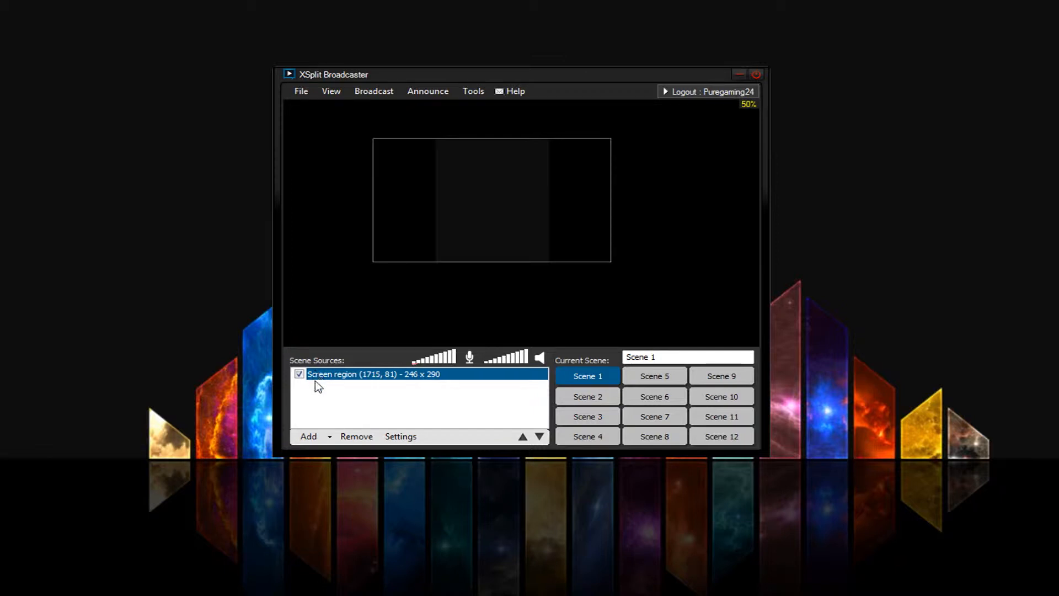
key("Delete")
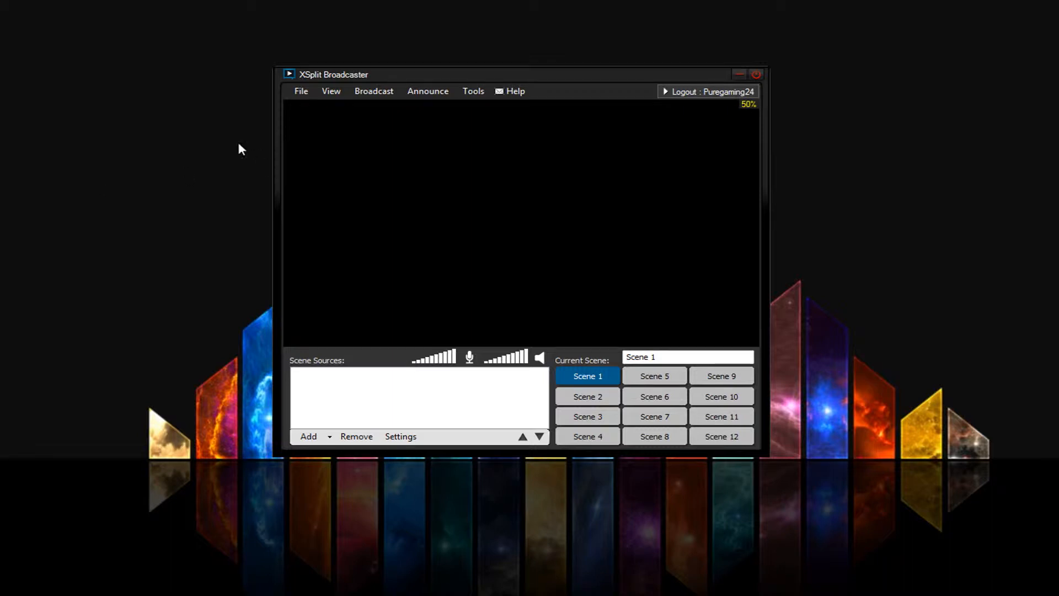
- Look through the available audio devices and the output resolution options without changing them
left_click(328, 93)
mouse_move(301, 96)
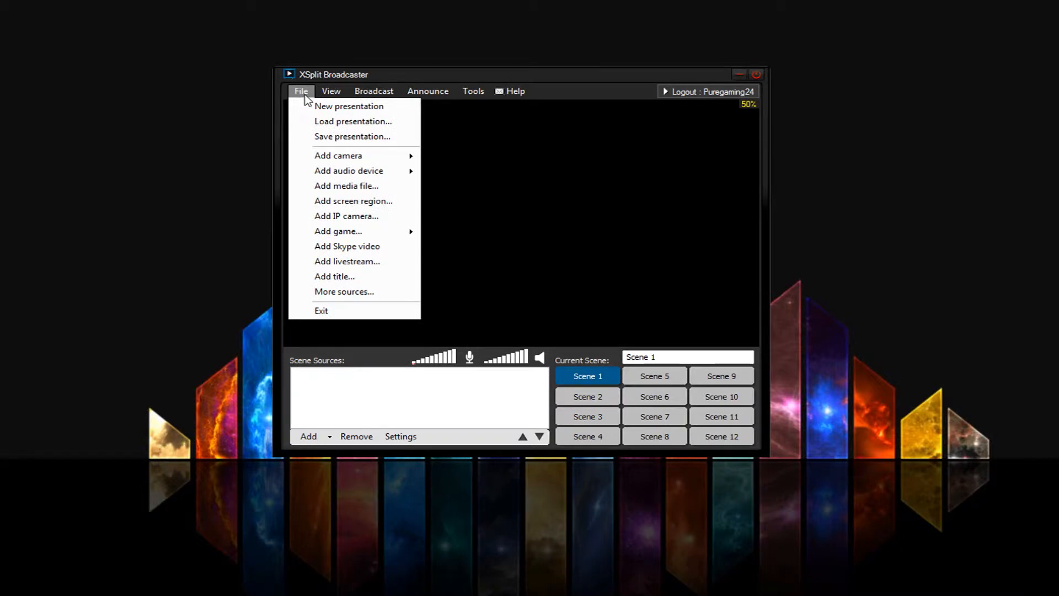
mouse_move(312, 176)
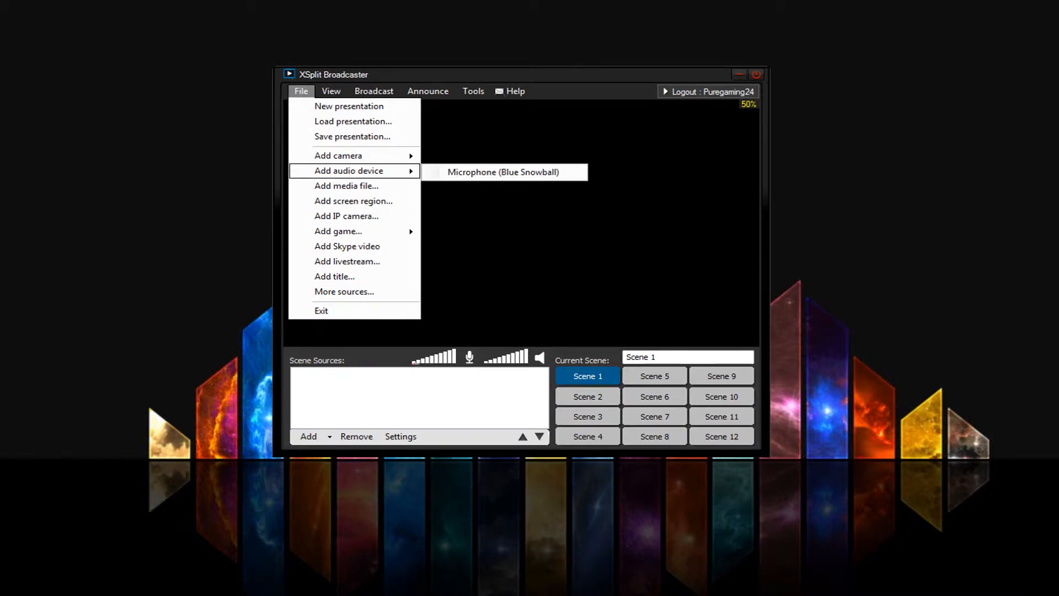
key("Escape")
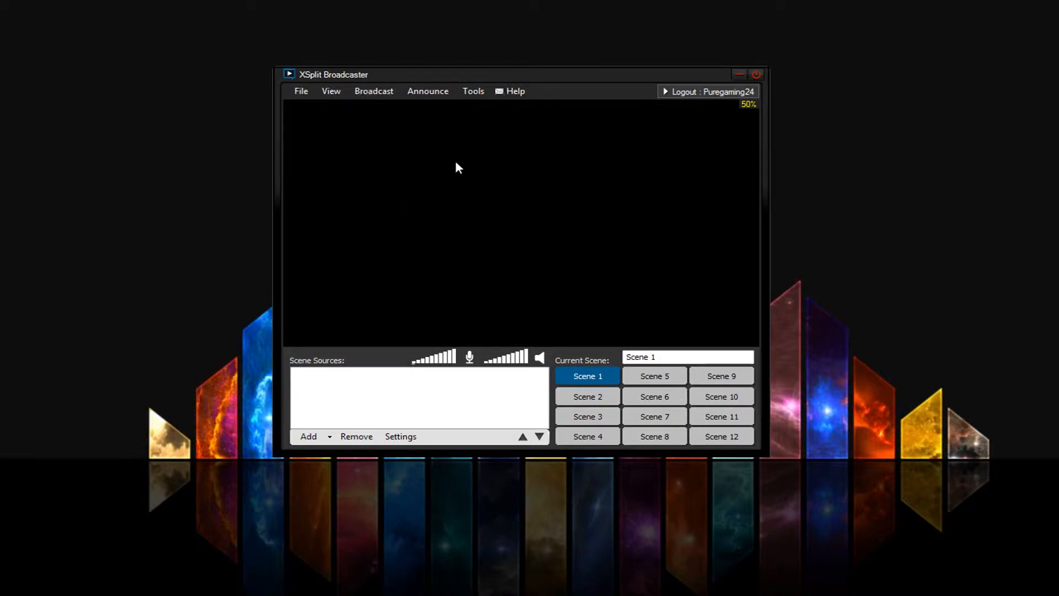
left_click(333, 94)
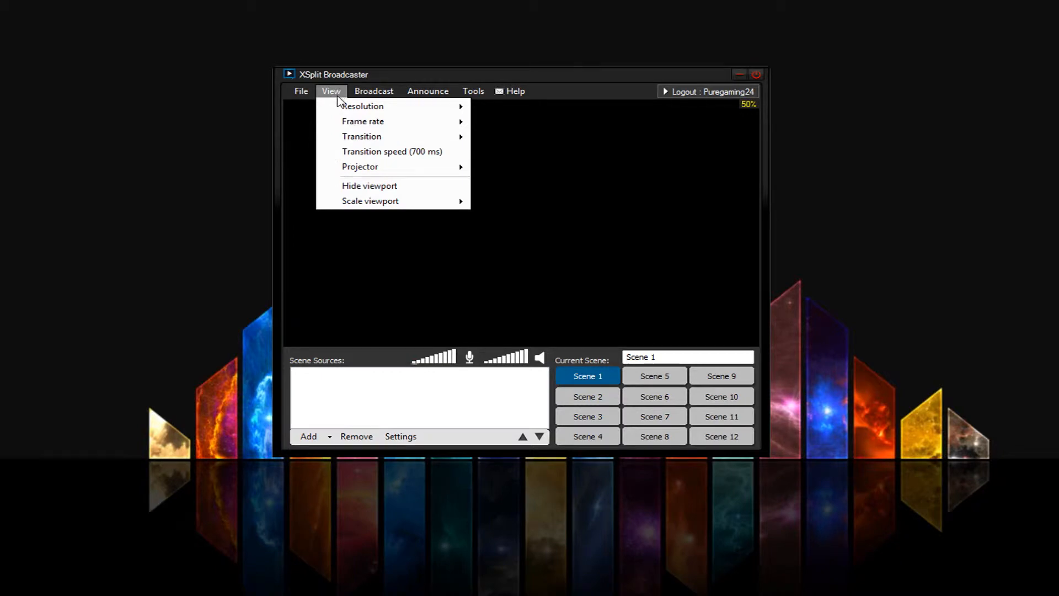
key("Escape")
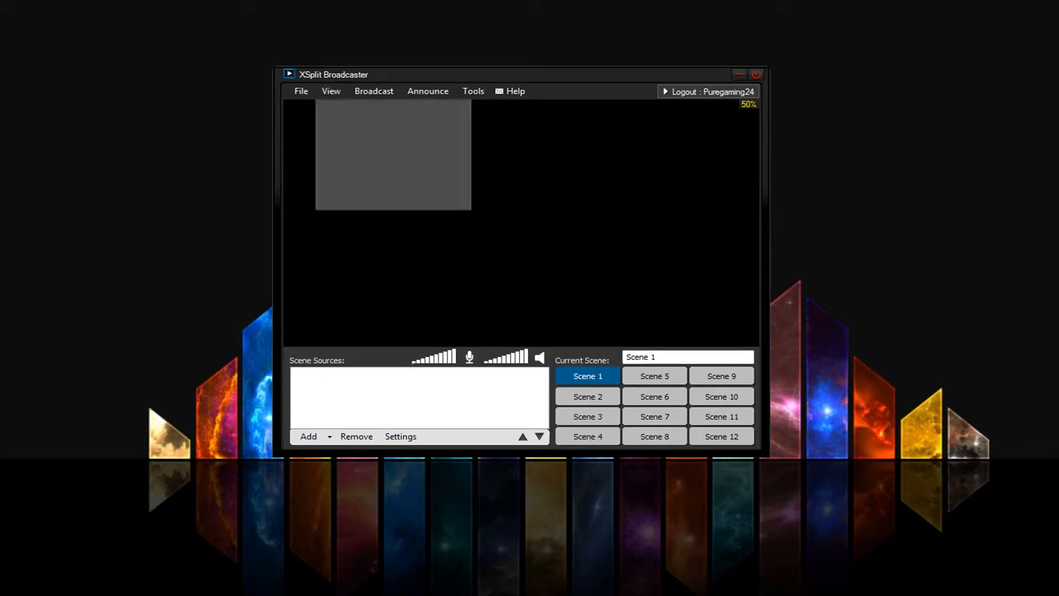
left_click(329, 93)
mouse_move(336, 106)
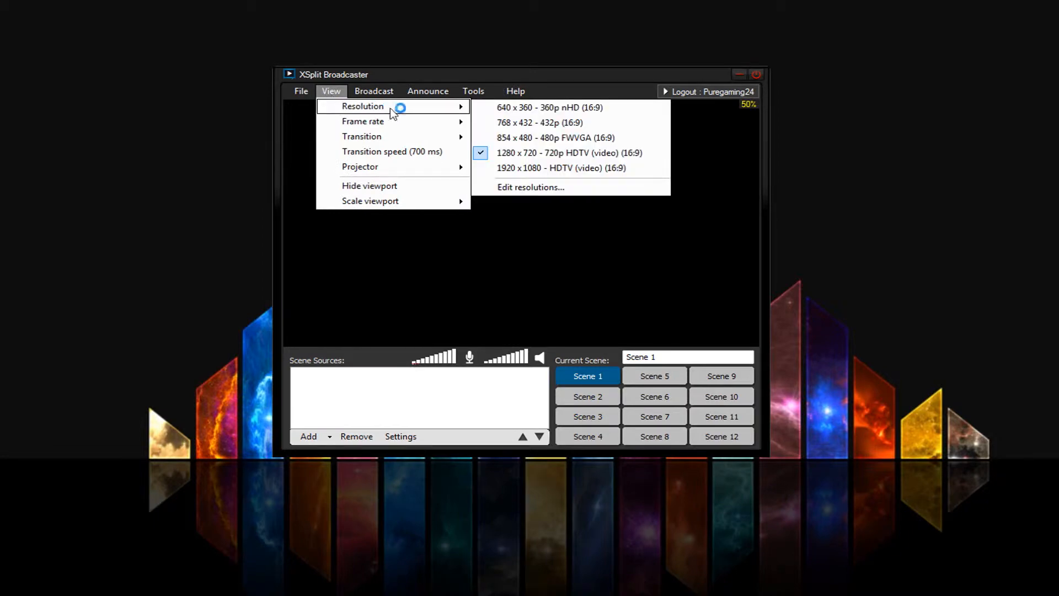
left_click(502, 139)
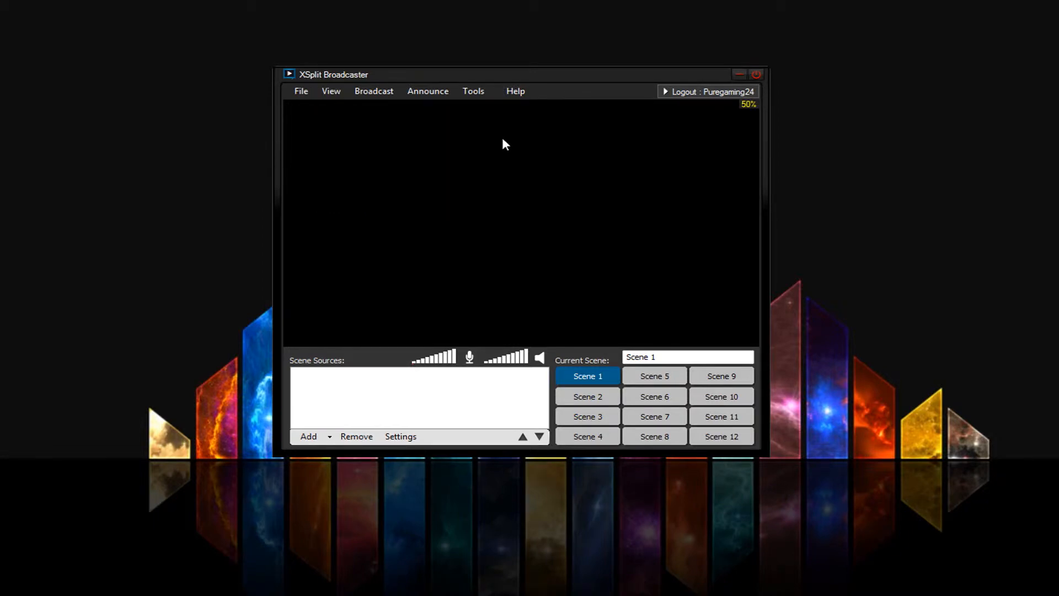
left_click(333, 92)
mouse_move(343, 107)
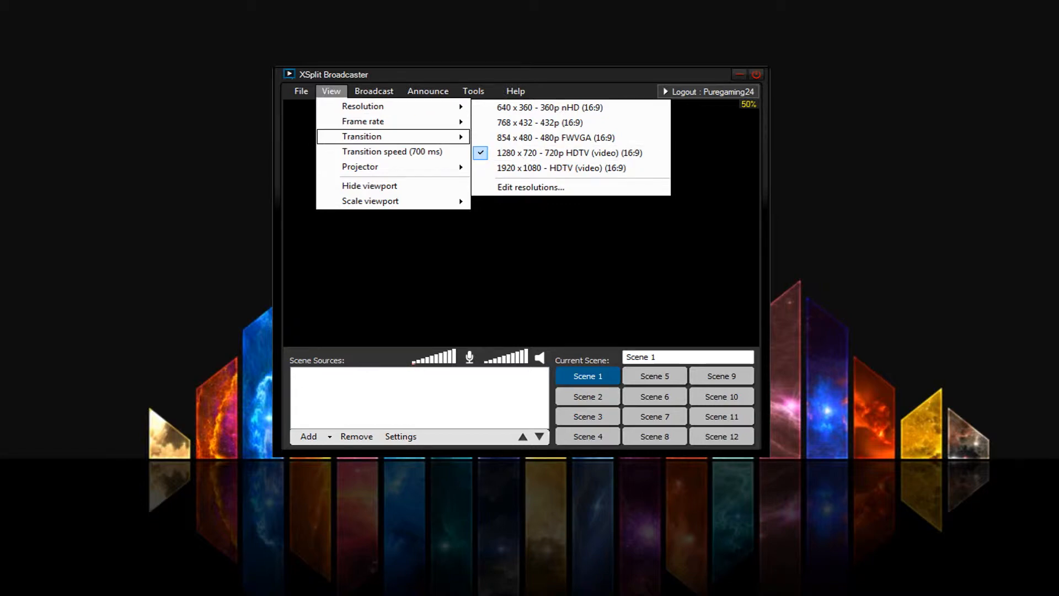
left_click(380, 138)
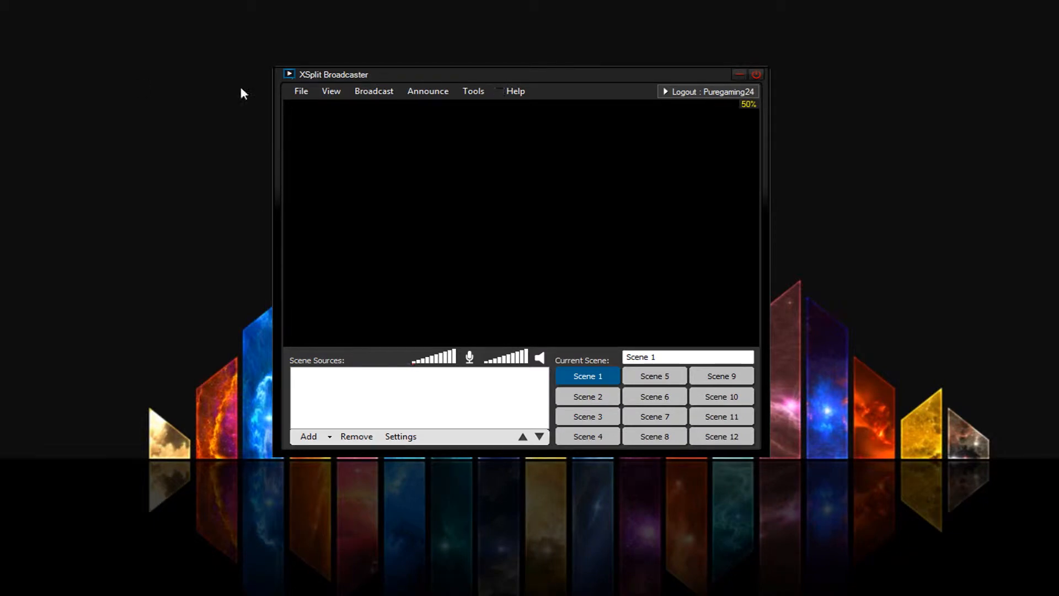
- Arrange the Minecraft 1.7.9 window and the broadcaster window so that both are visible on the desktop
left_click(302, 90)
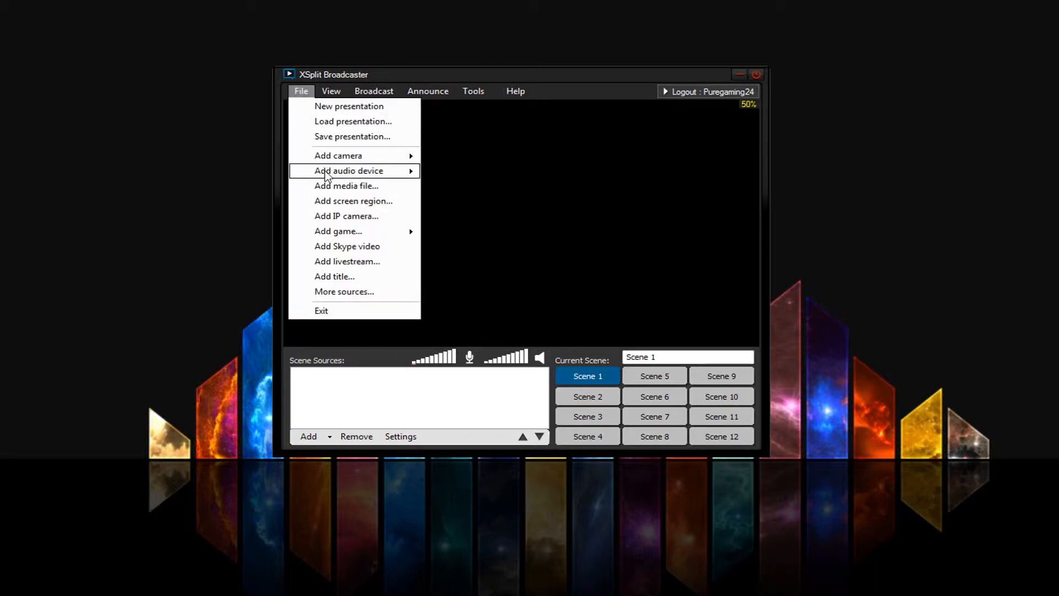
left_click(329, 201)
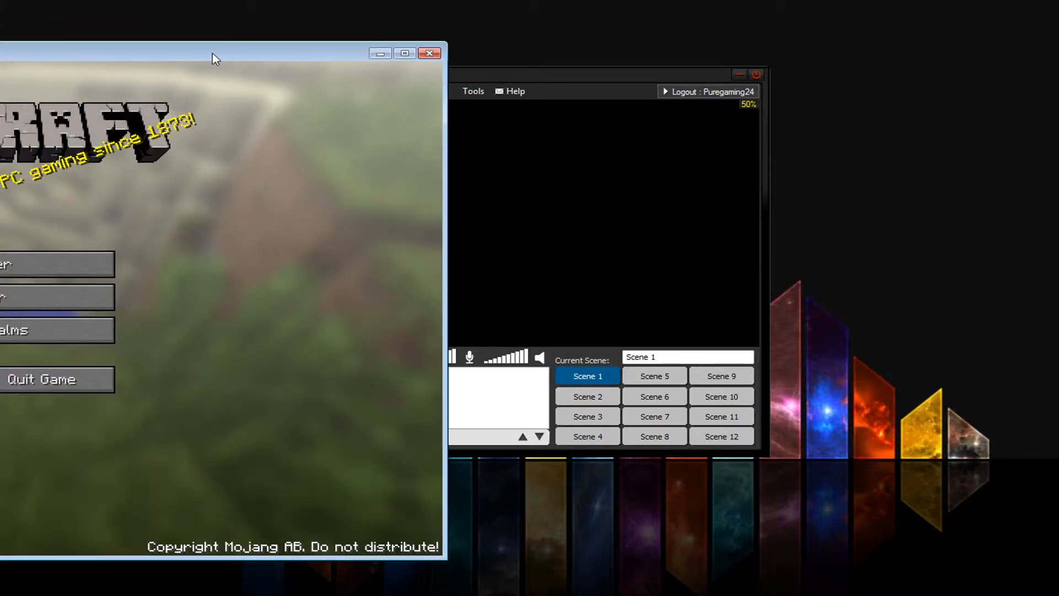
left_click_drag(213, 53, 890, 34)
left_click_drag(332, 35, 438, 29)
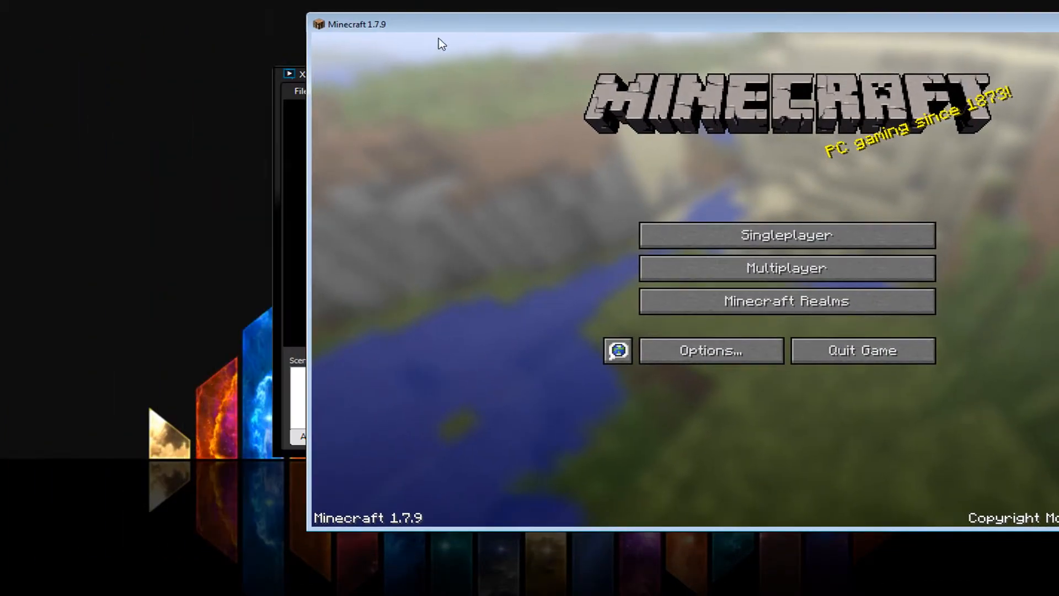
left_click_drag(302, 77, 130, 25)
- Add the whole Minecraft 1.7.9 window as a screen region source in Scene 1 and move the game window off this screen
left_click(139, 43)
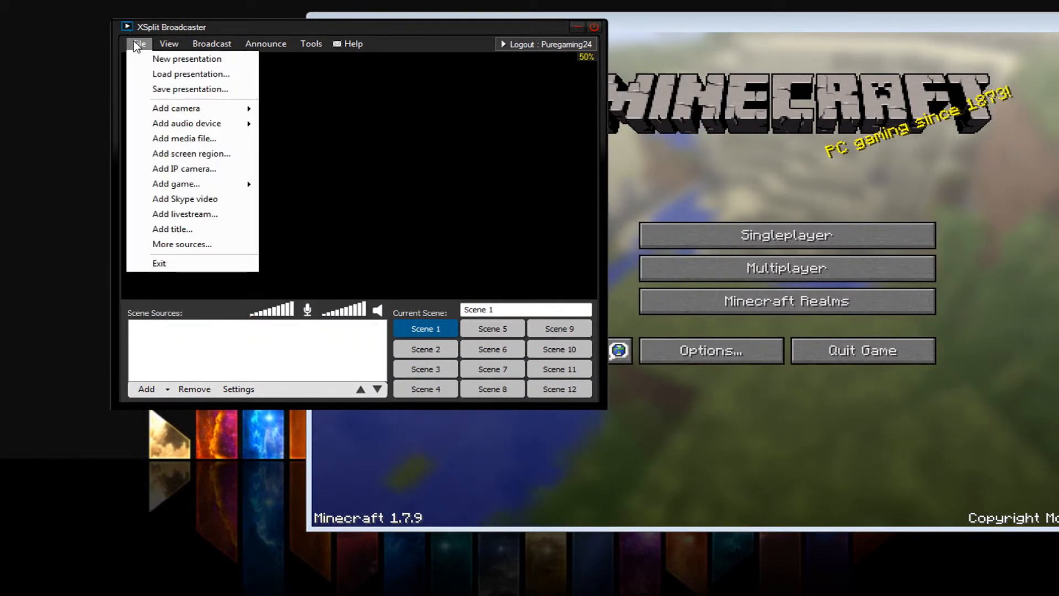
left_click(173, 154)
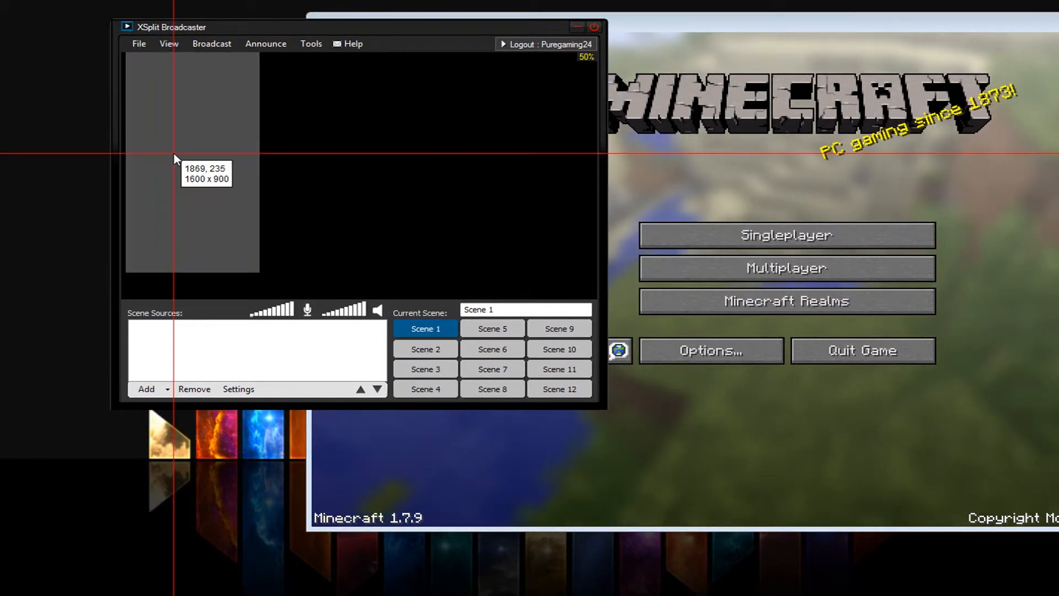
left_click(736, 150)
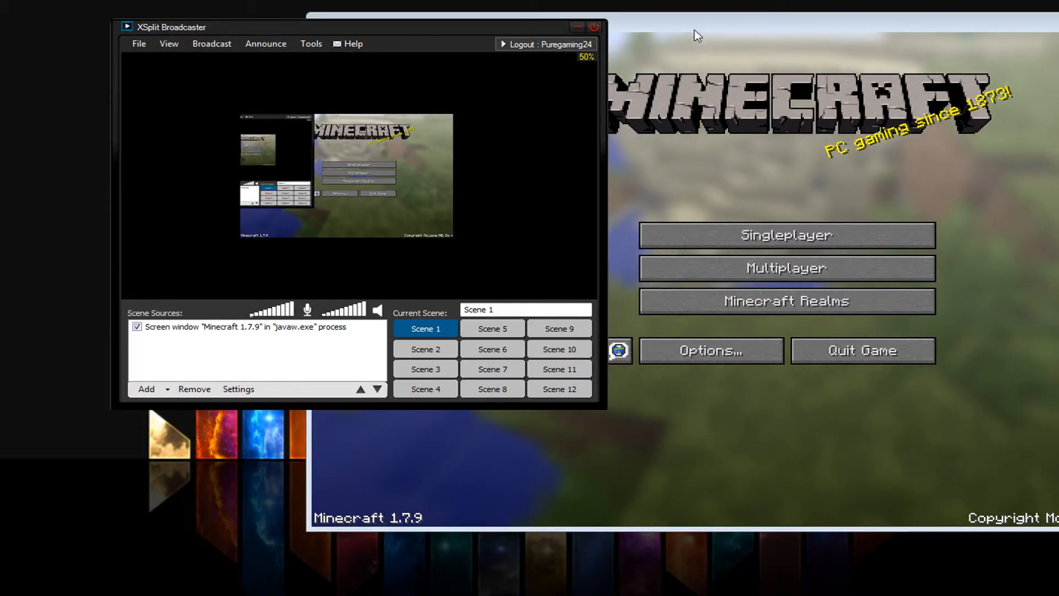
left_click_drag(706, 26, 0, 76)
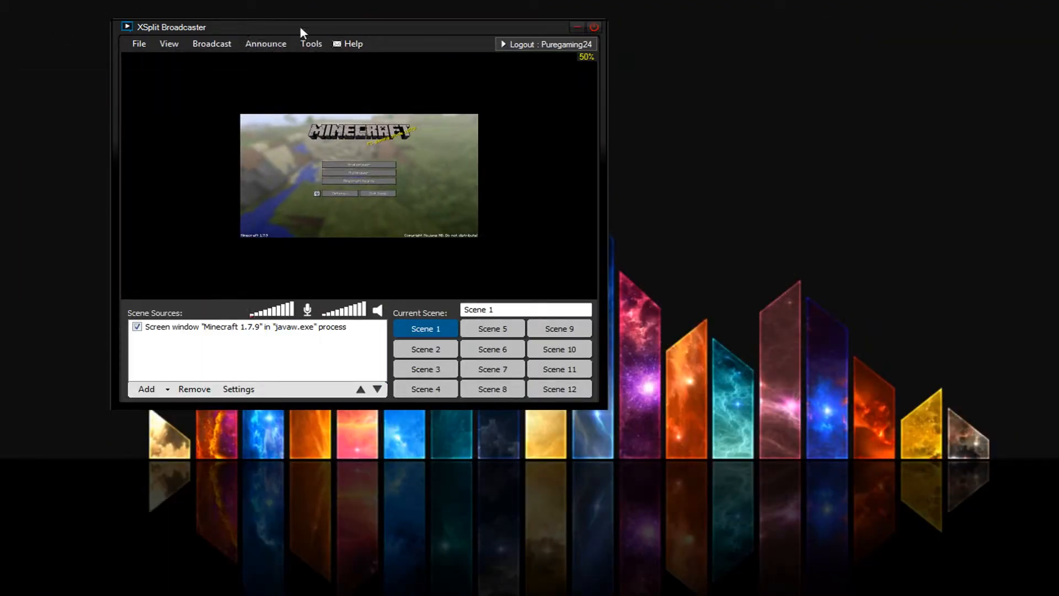
- Reposition the broadcaster window on the desktop, then enlarge the Minecraft source and centre it in the Scene 1 preview
left_click_drag(300, 32, 435, 25)
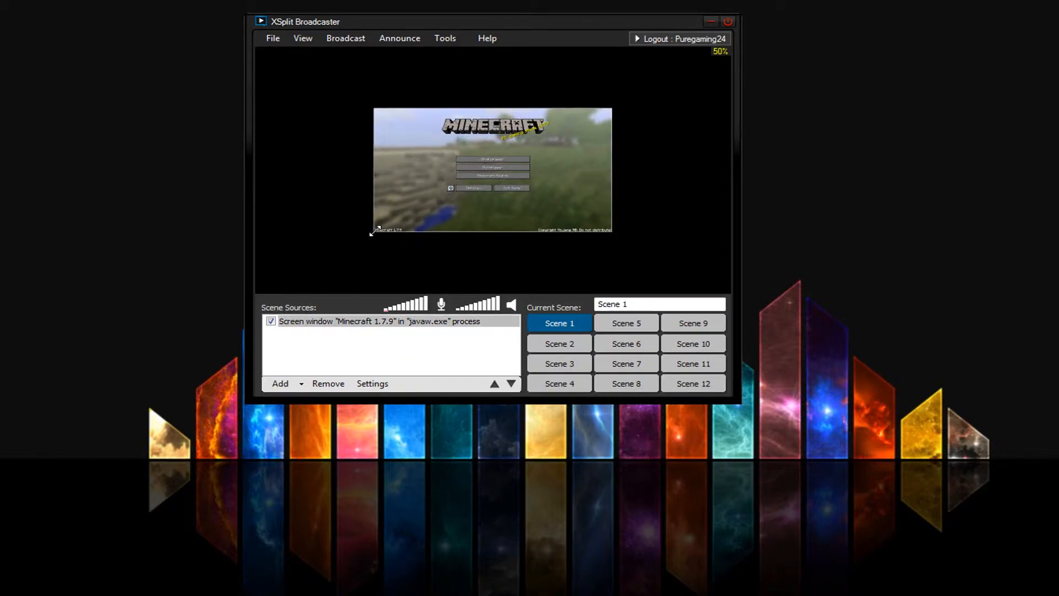
left_click_drag(372, 231, 253, 295)
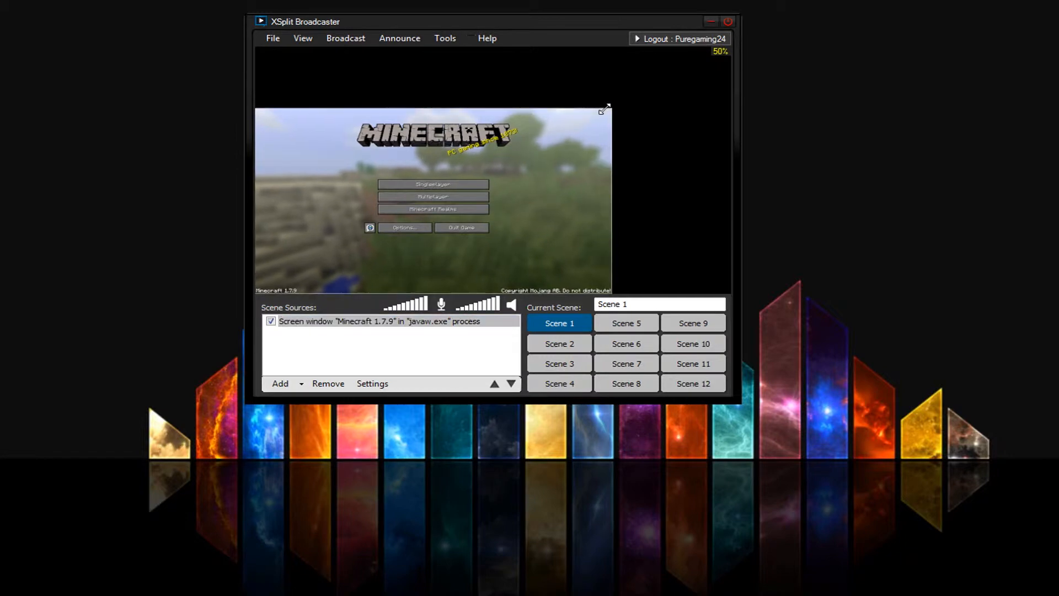
left_click_drag(606, 108, 680, 71)
left_click_drag(560, 148, 590, 137)
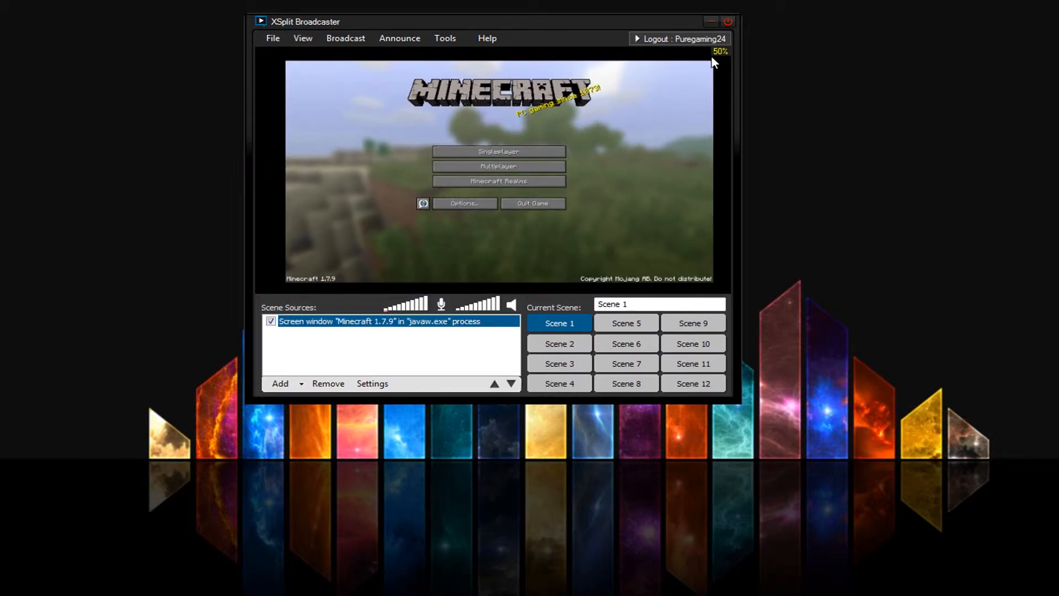
- Turn off Keep aspect ratio for the Minecraft source and stretch it to fill the whole 1280 by 720 preview
right_click(578, 143)
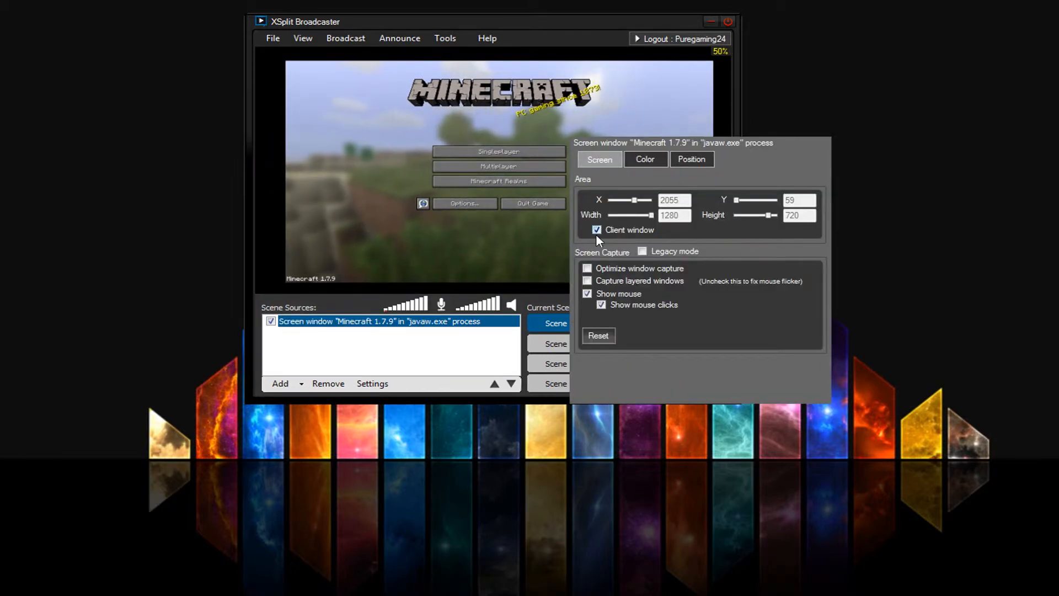
left_click(683, 158)
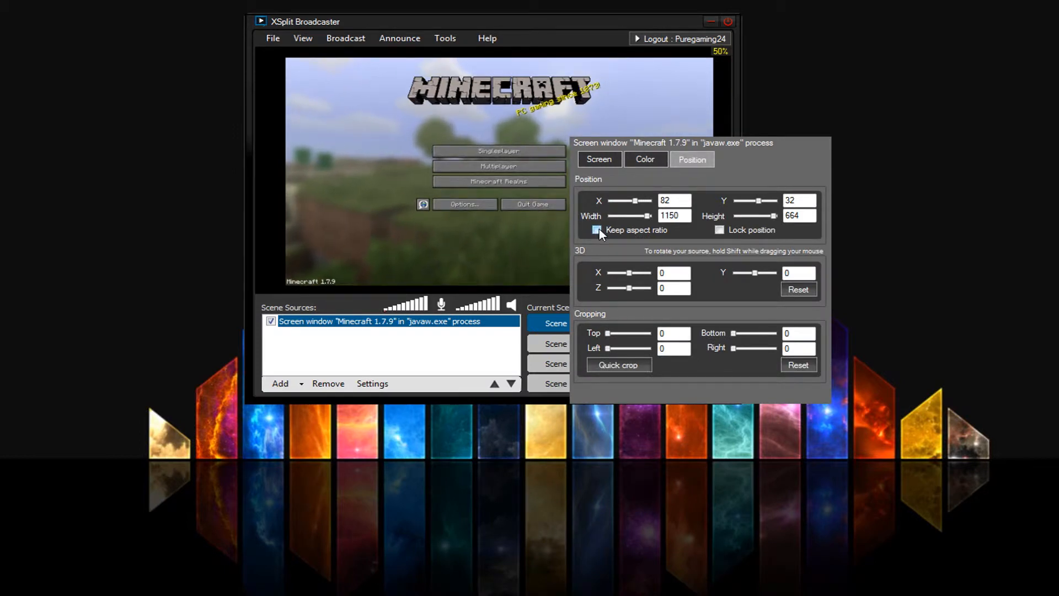
left_click_drag(285, 283, 255, 293)
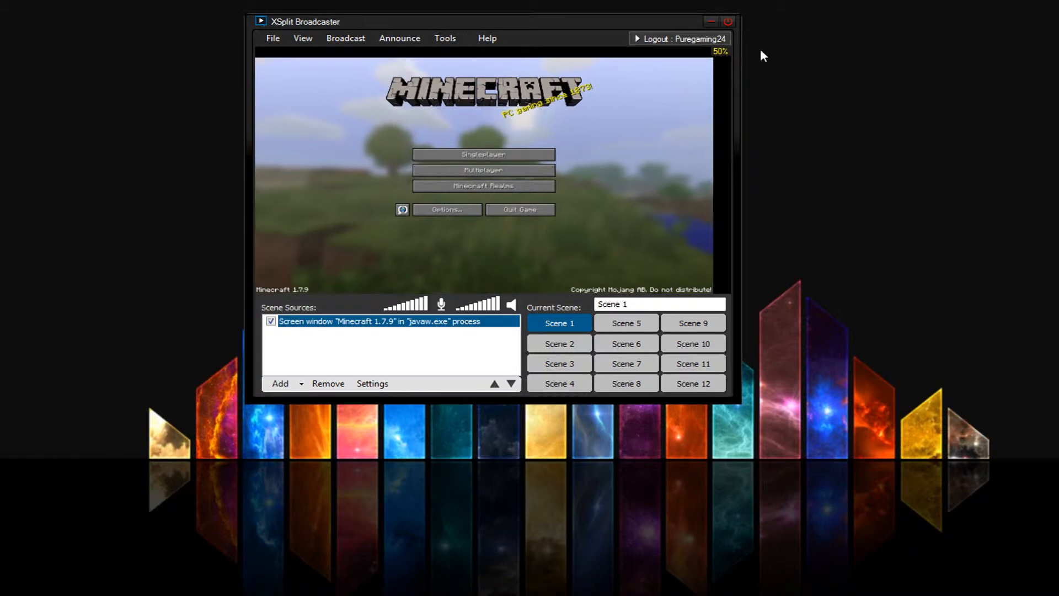
left_click_drag(713, 58, 730, 48)
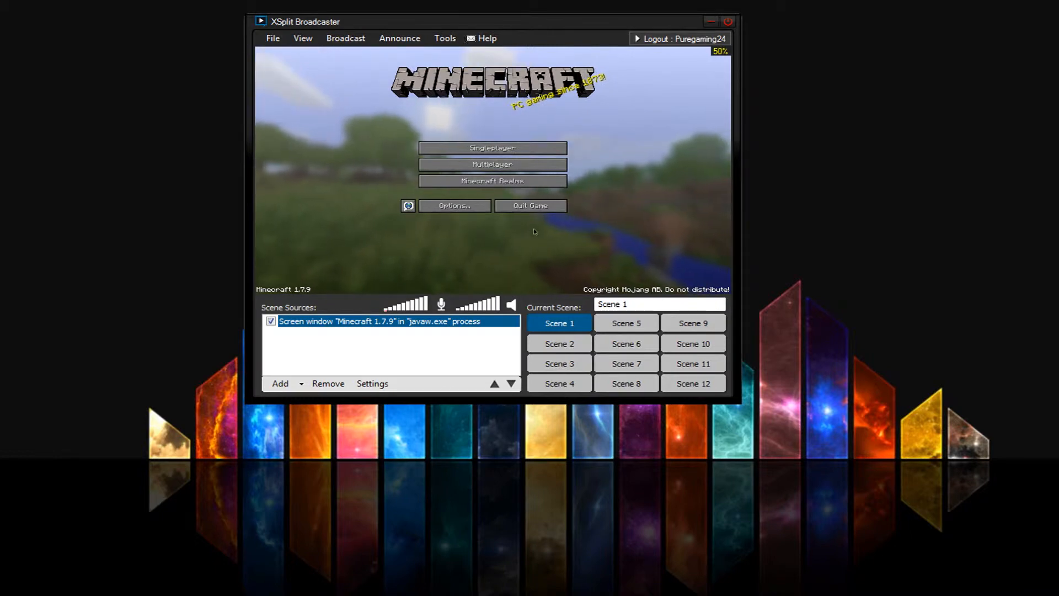
- Toggle the Show mouse clicks option in the Minecraft source's screen capture settings and restore it
right_click(330, 147)
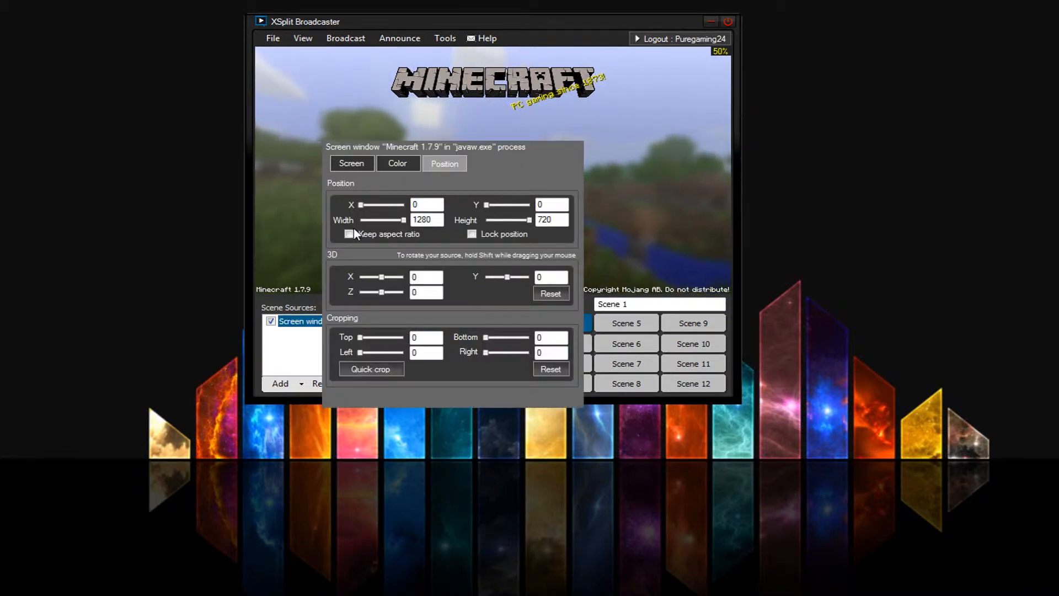
left_click(353, 164)
left_click(354, 309)
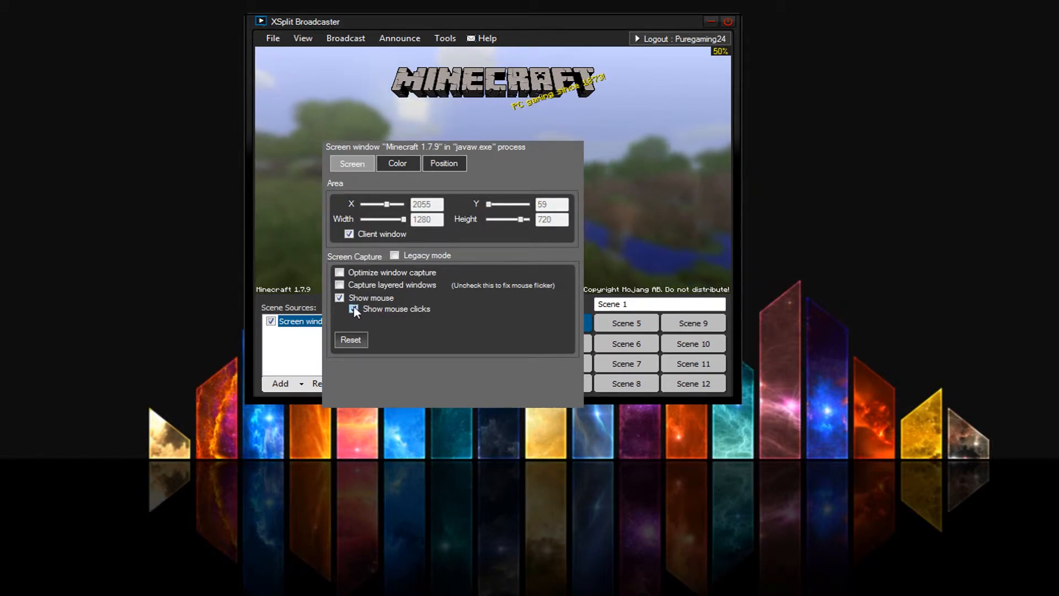
left_click(354, 310)
left_click(290, 169)
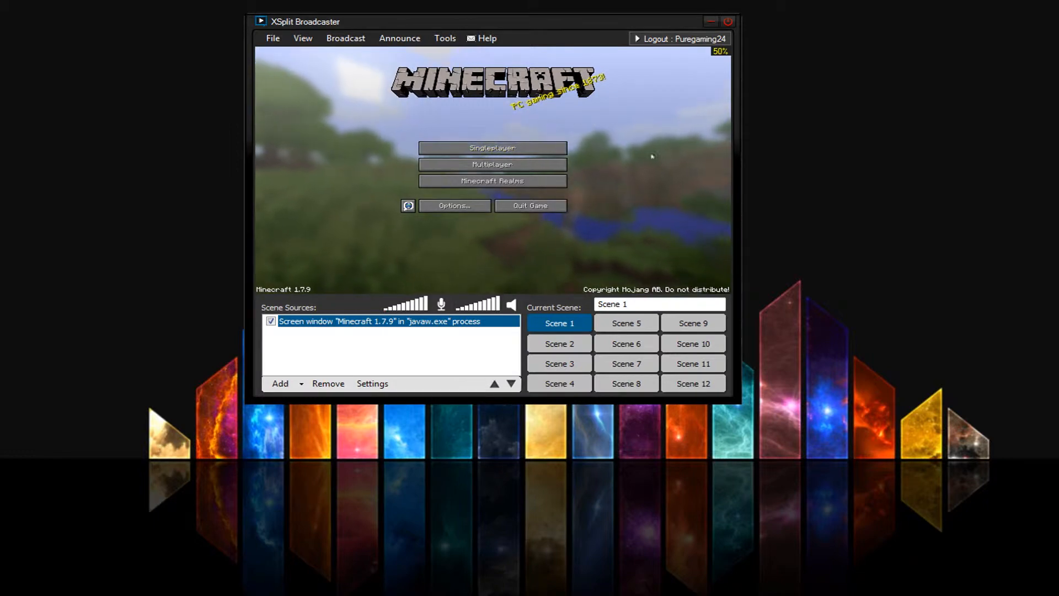
left_click(452, 205)
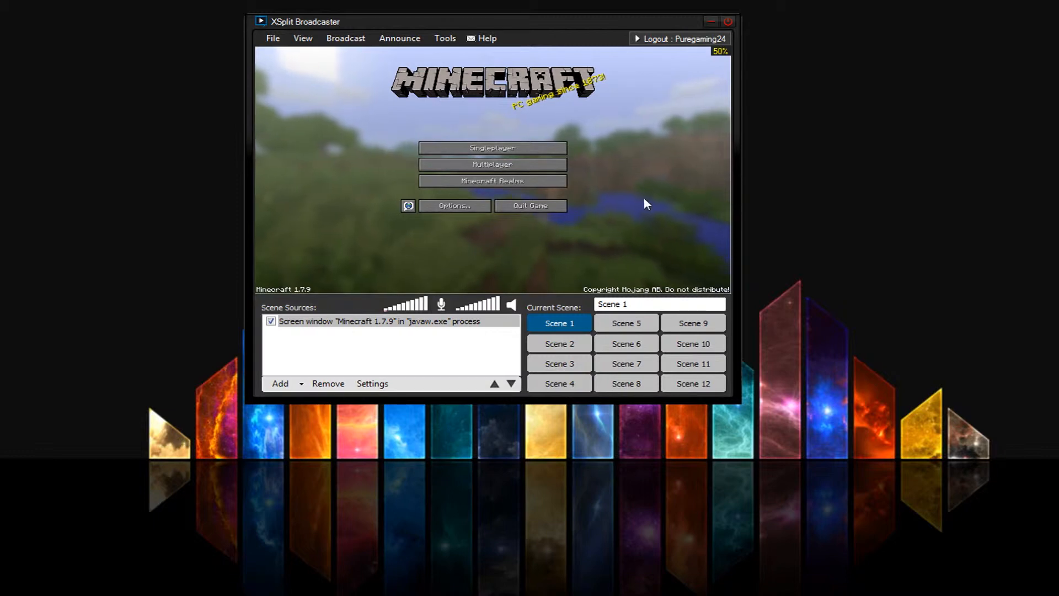
- Set the output frame rate to 15.00 fps
left_click(305, 41)
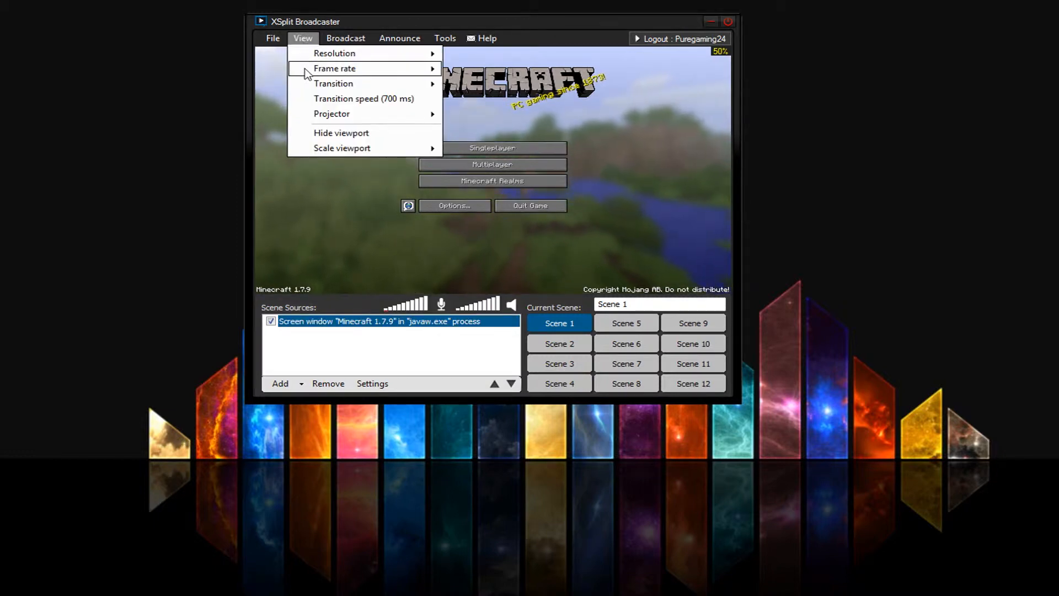
mouse_move(307, 74)
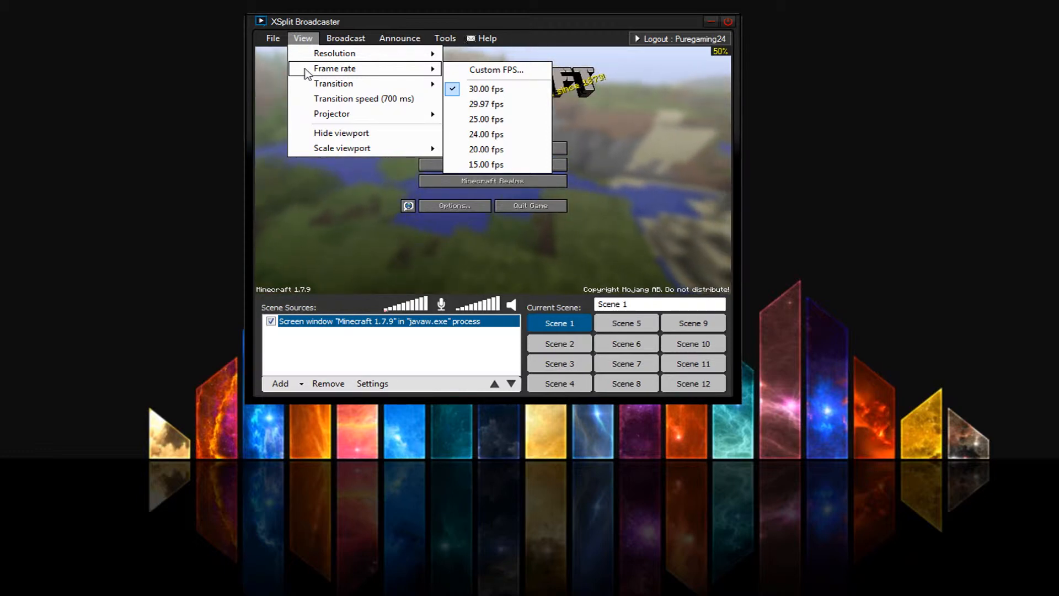
left_click(487, 165)
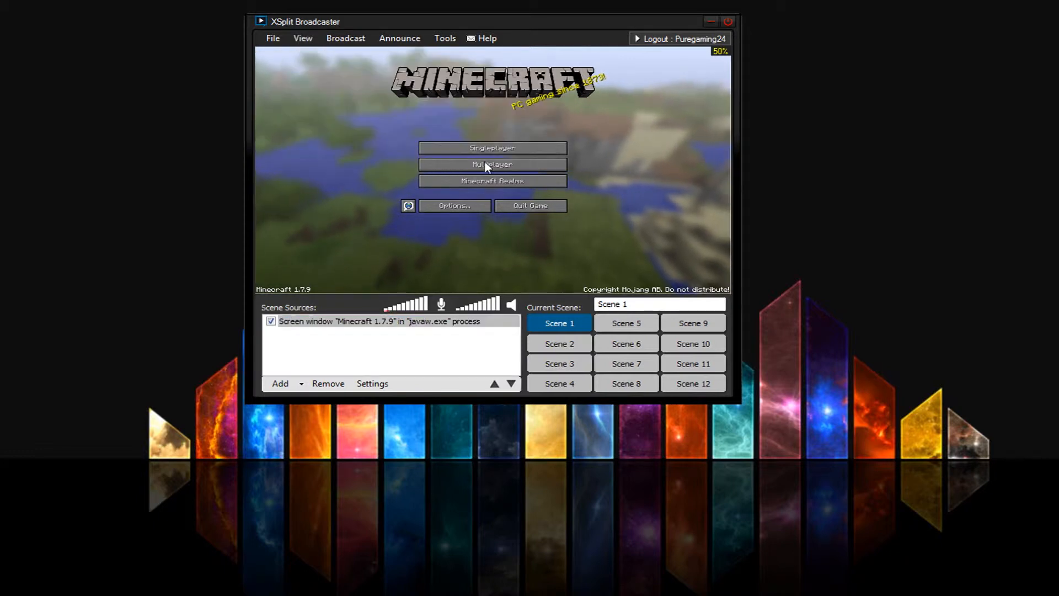
left_click(487, 165)
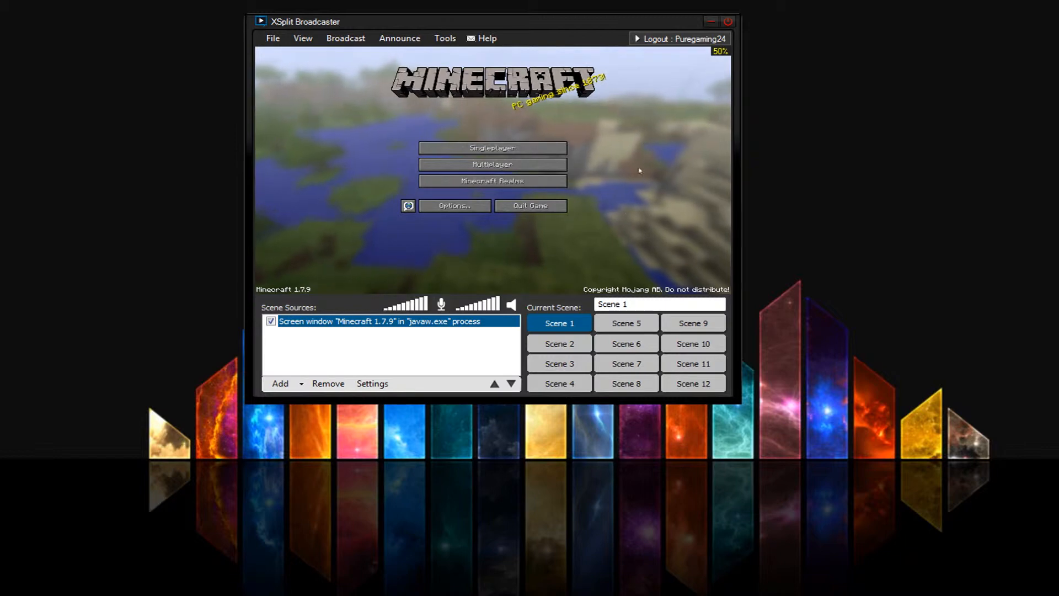
- Set a custom output frame rate of 60.00 fps
left_click(303, 50)
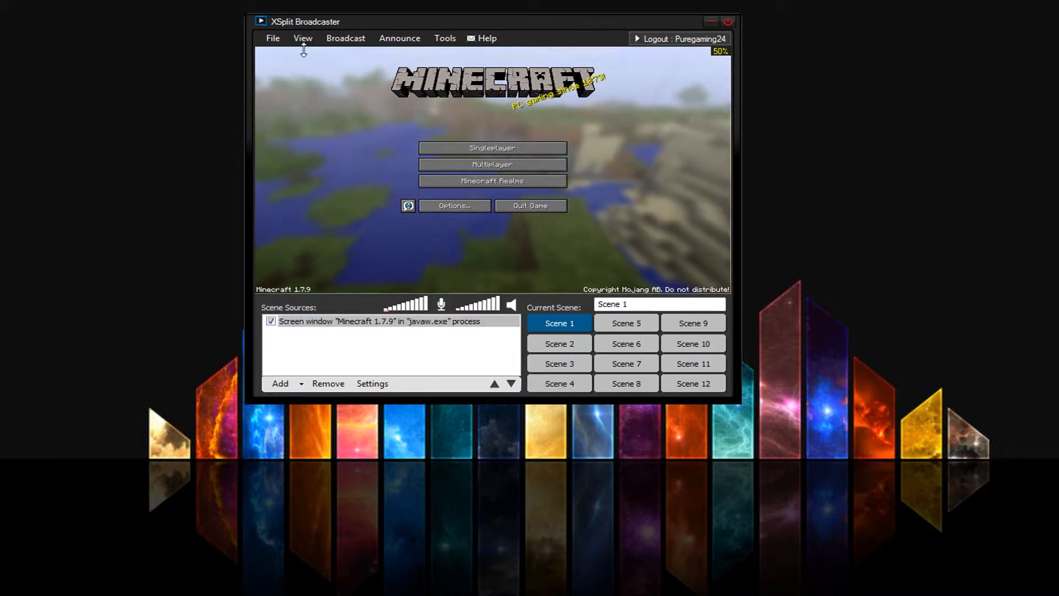
left_click(303, 38)
mouse_move(324, 71)
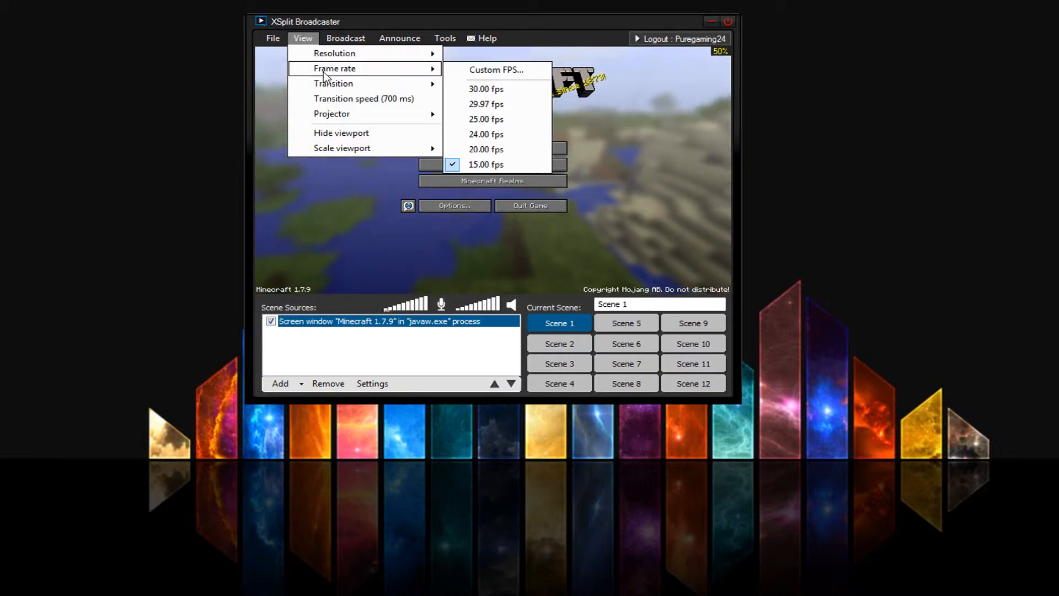
left_click(497, 70)
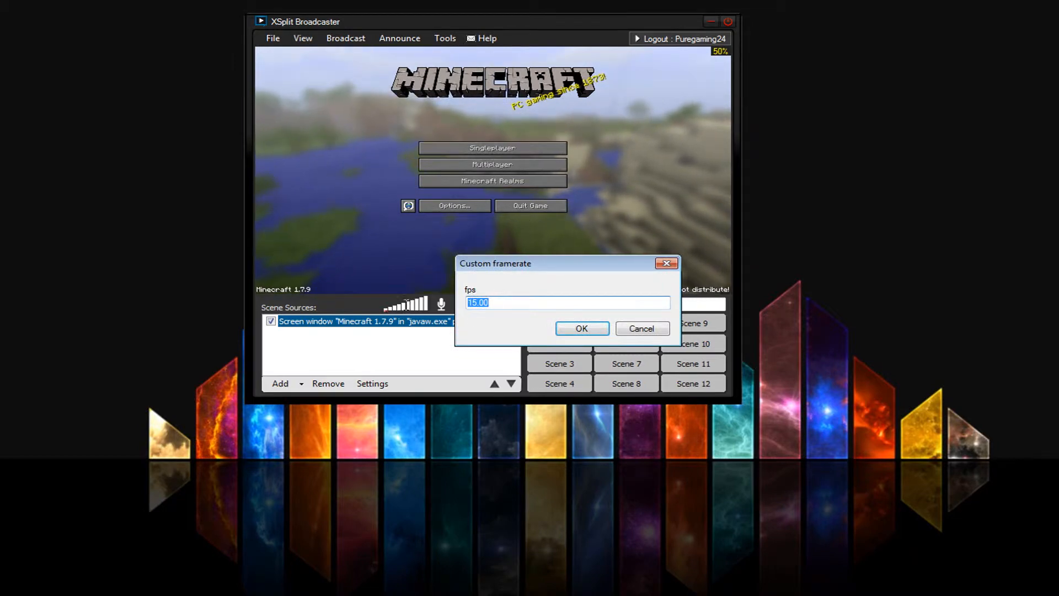
type("60.00")
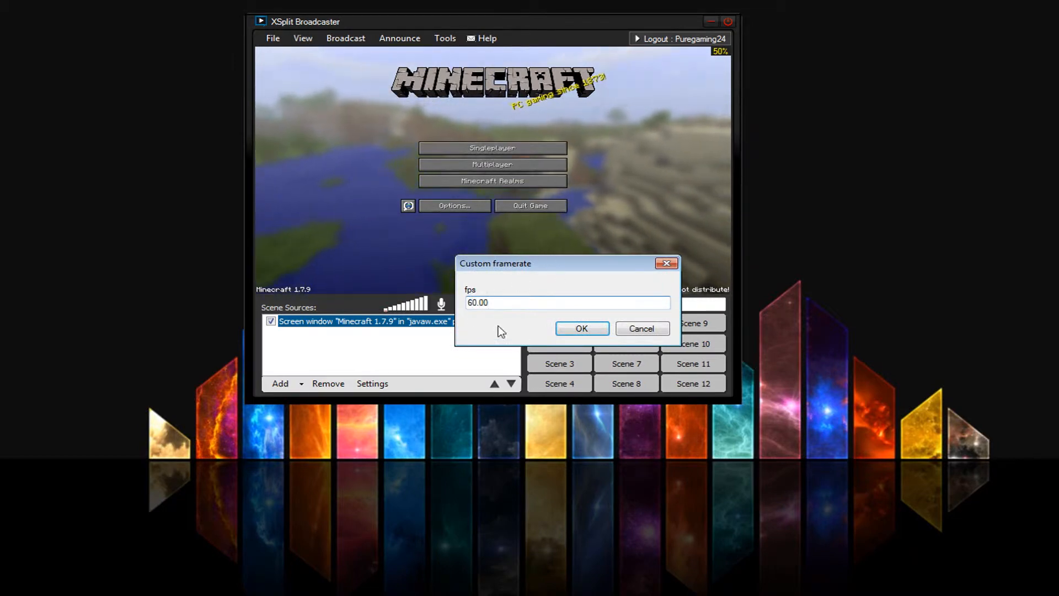
left_click(565, 331)
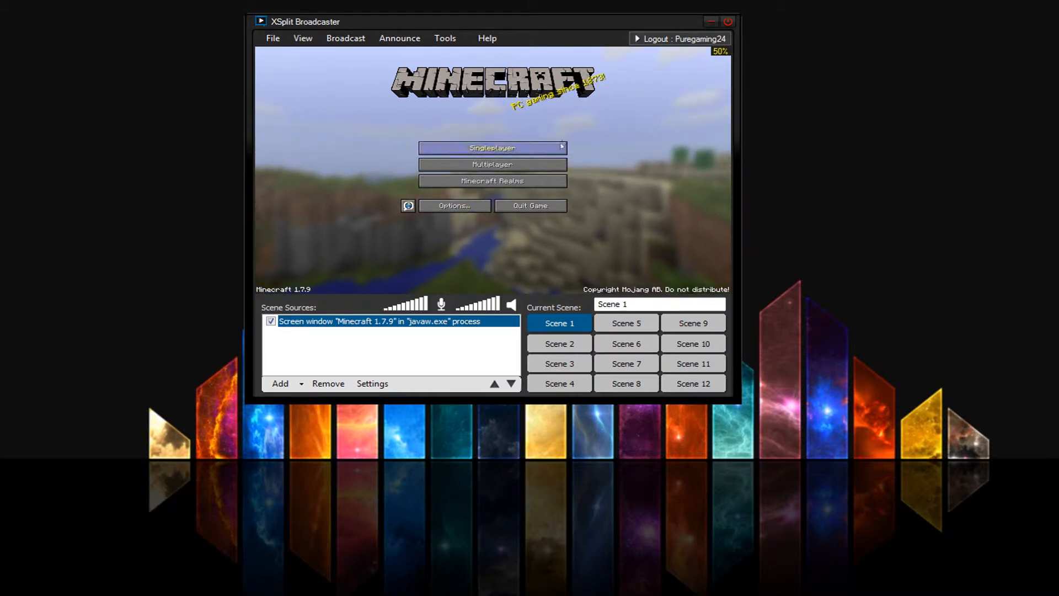
- In Minecraft's singleplayer world list, delete the worlds "New World" and "Series #1"
left_click(497, 147)
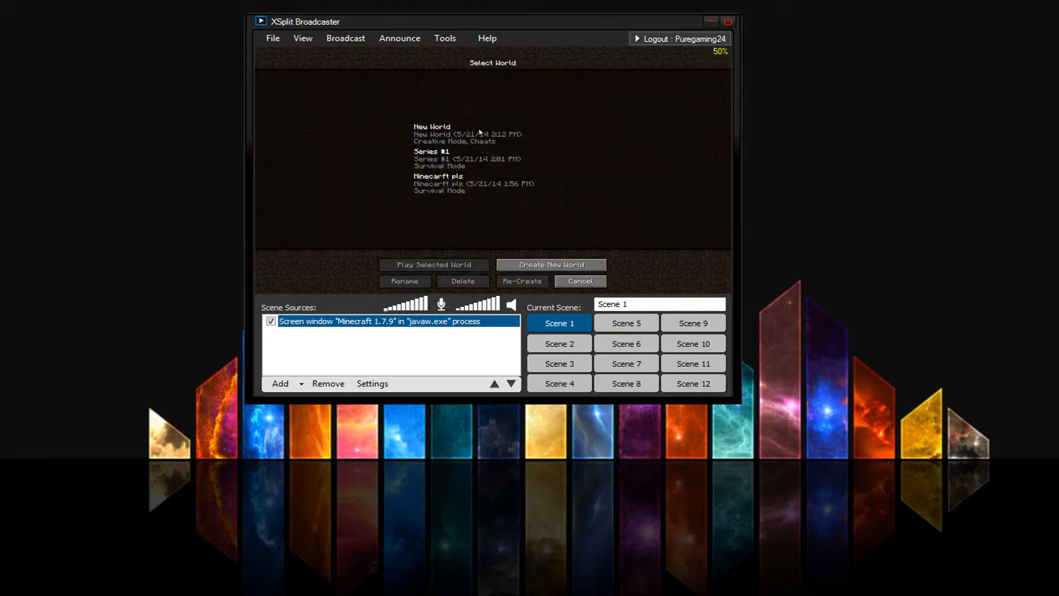
left_click(480, 133)
left_click(463, 281)
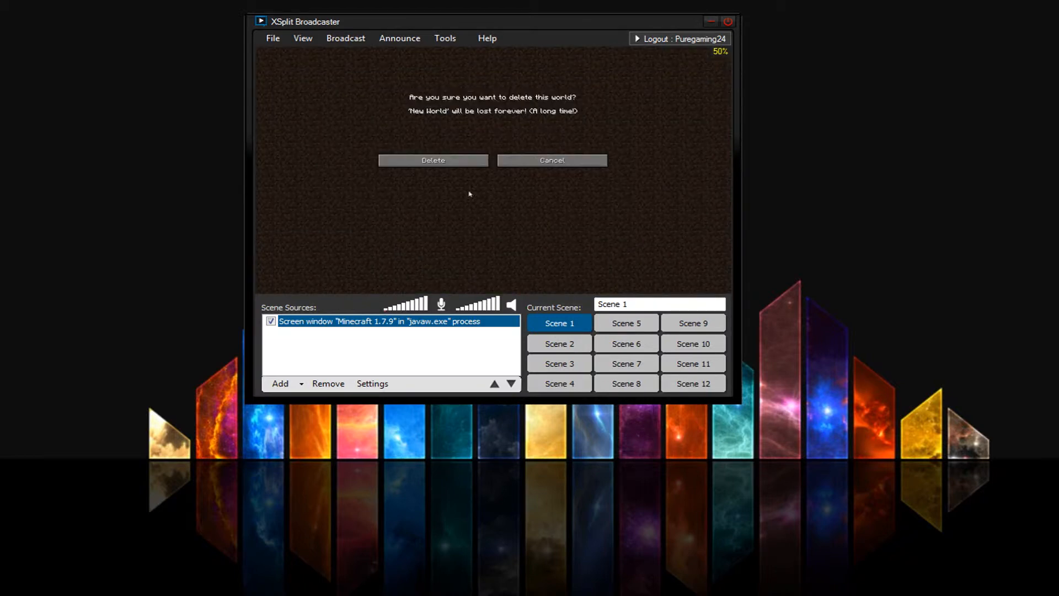
left_click(466, 160)
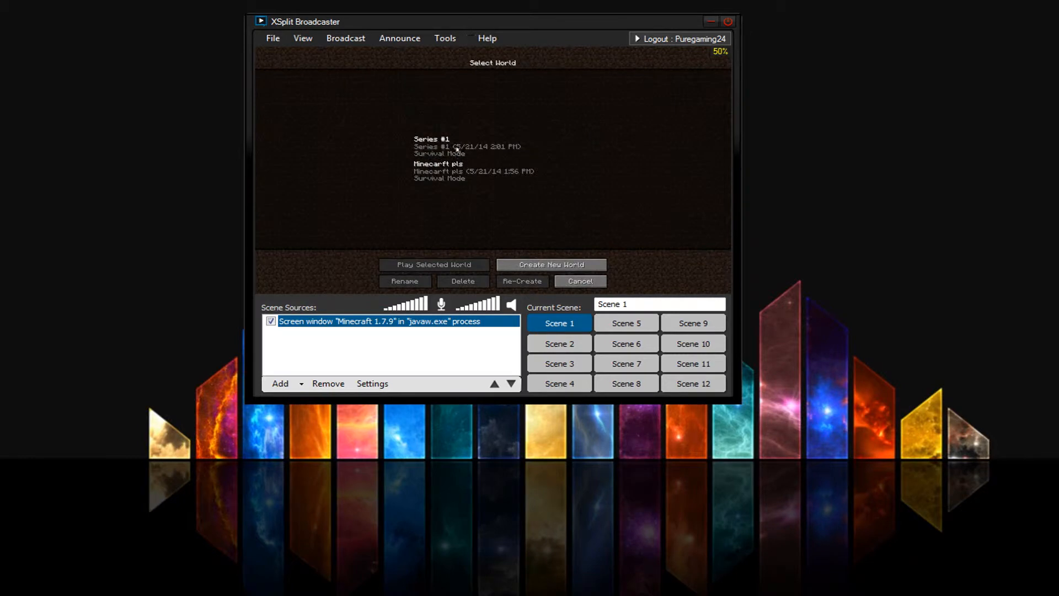
left_click(456, 149)
left_click(461, 281)
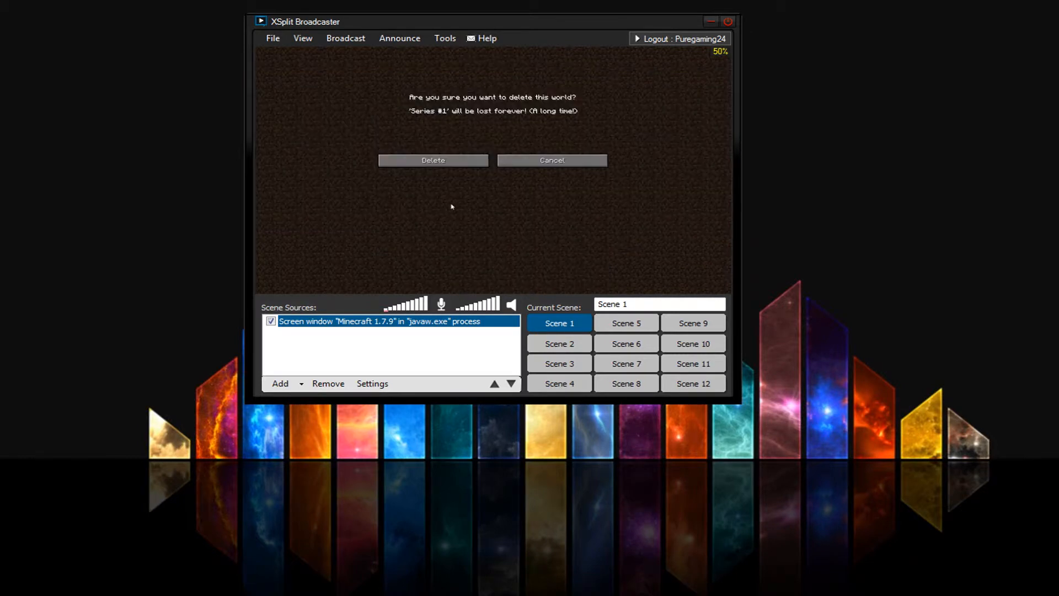
left_click(459, 165)
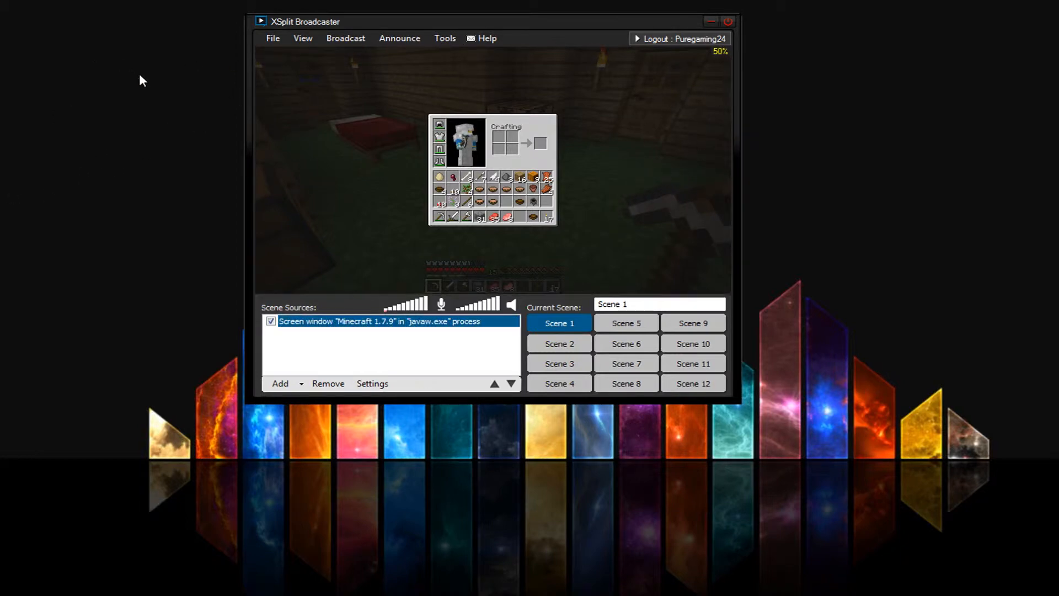
- Look through the available scene transition effects without changing the selected one
left_click(306, 36)
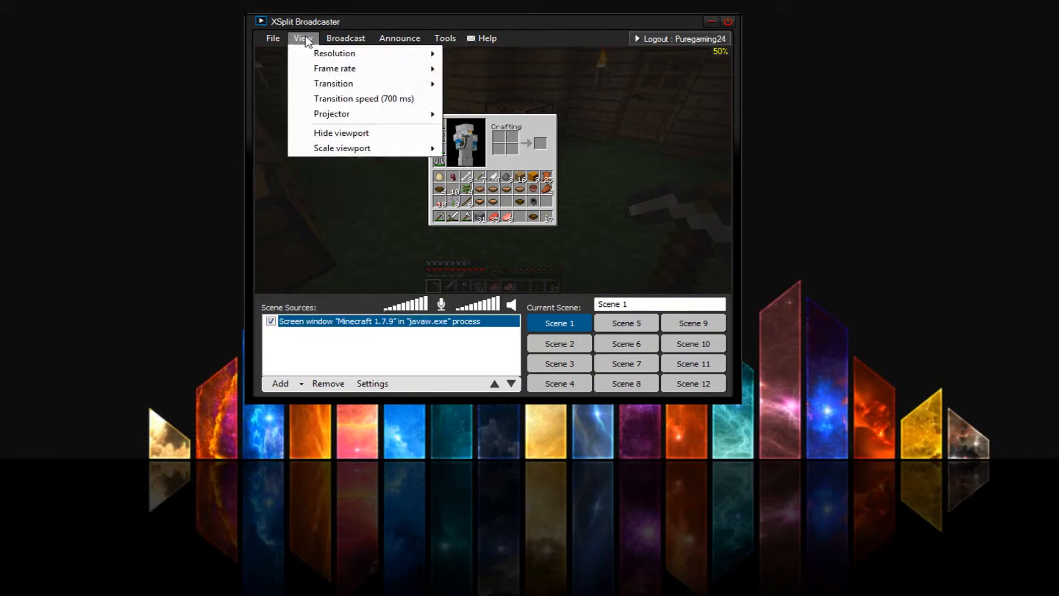
mouse_move(317, 121)
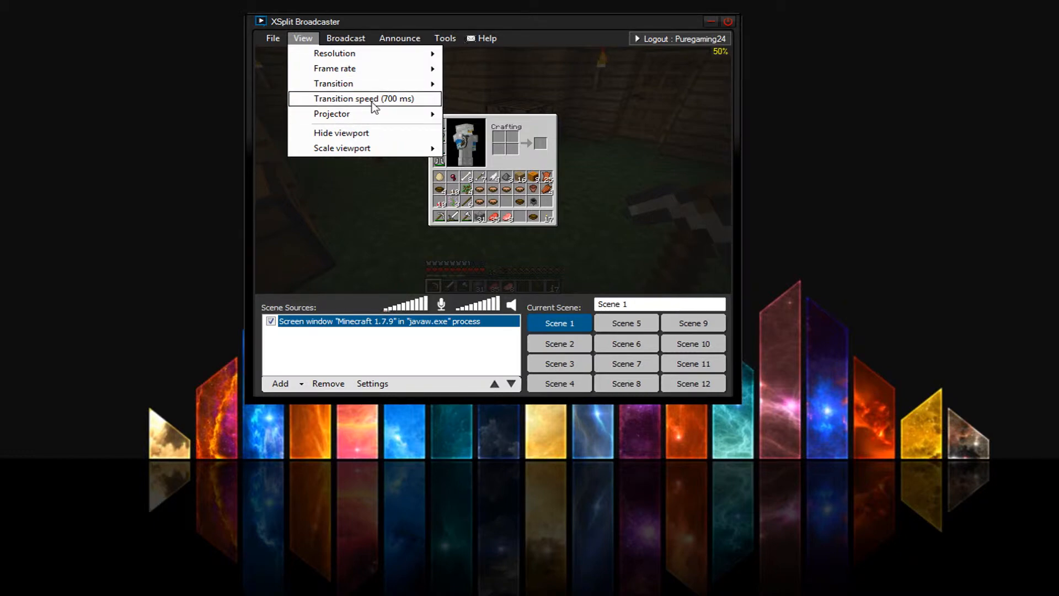
mouse_move(375, 85)
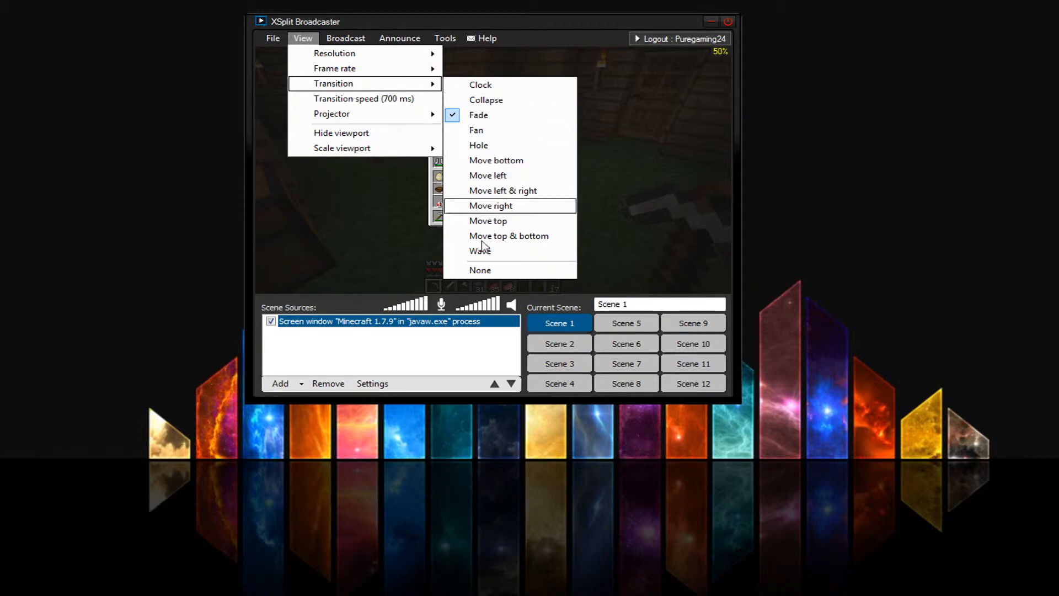
left_click(270, 322)
- Hide and show the Minecraft source in Scene 1 several times to preview the transition, leaving it shown
left_click(271, 322)
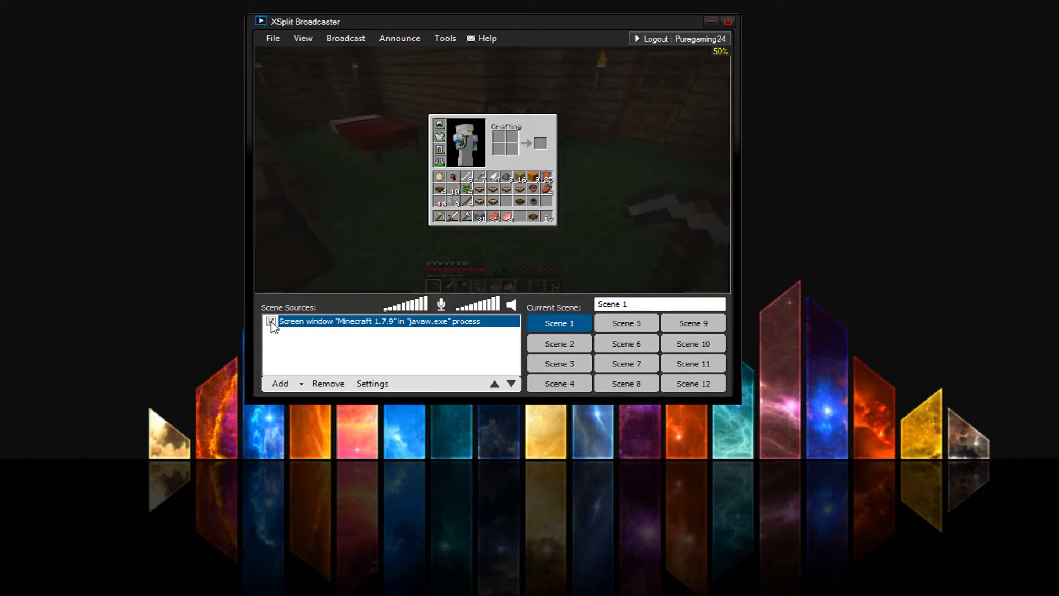
left_click(271, 323)
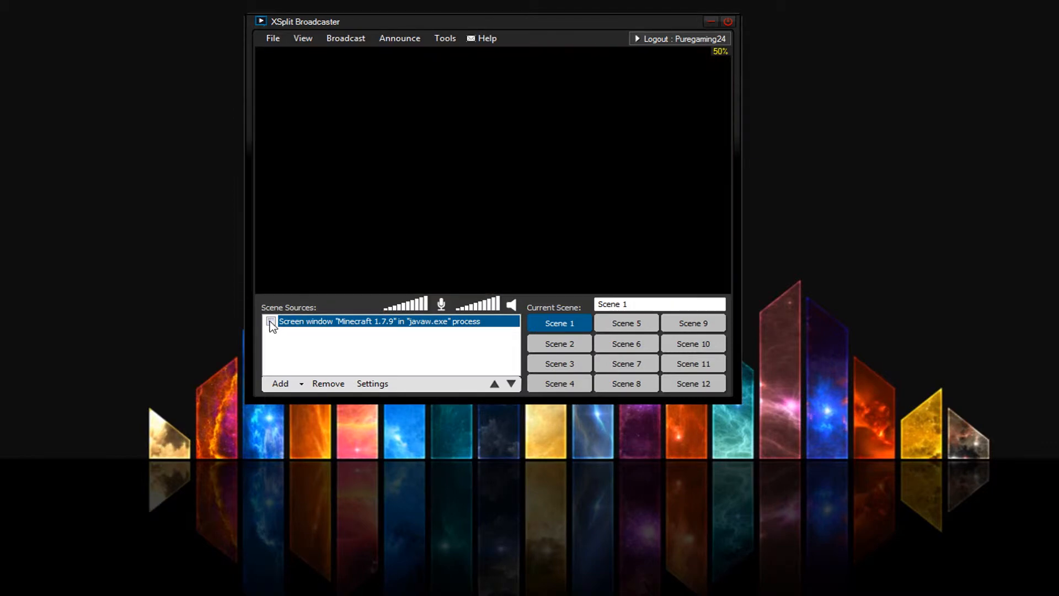
left_click(271, 322)
left_click(272, 321)
left_click(271, 321)
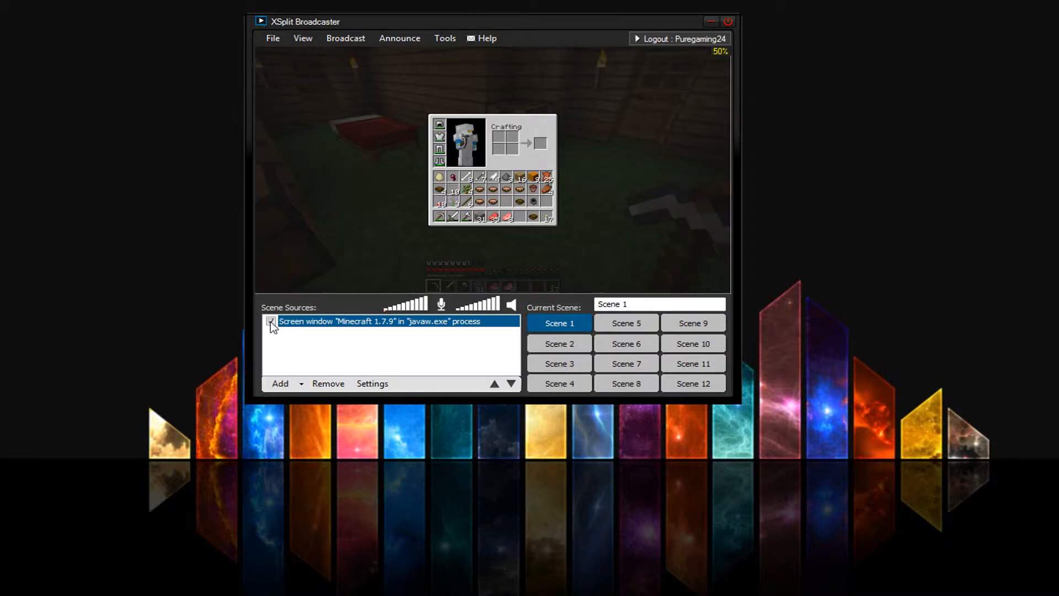
left_click(271, 322)
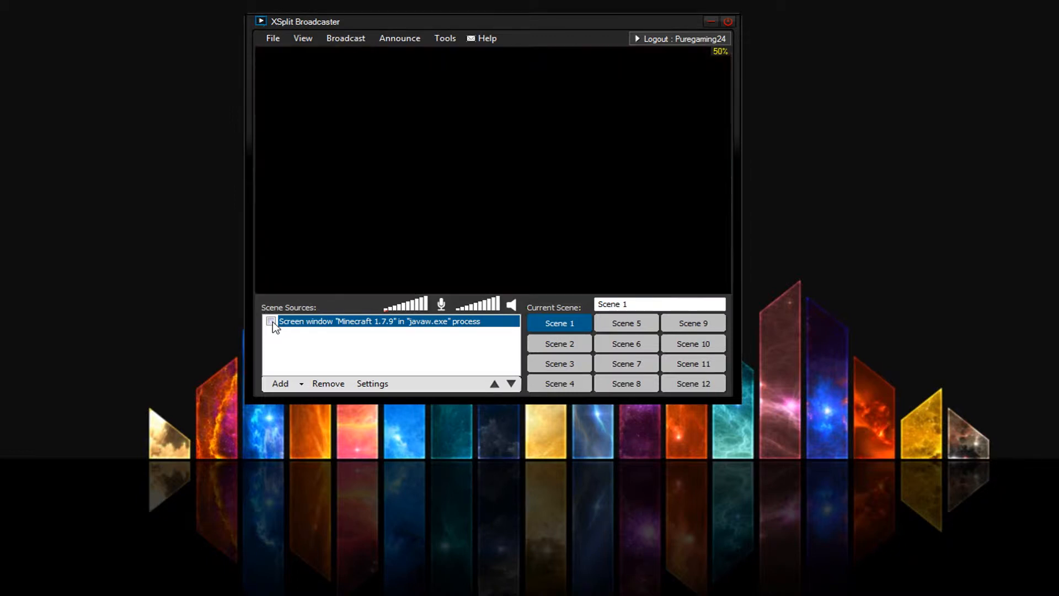
left_click(271, 321)
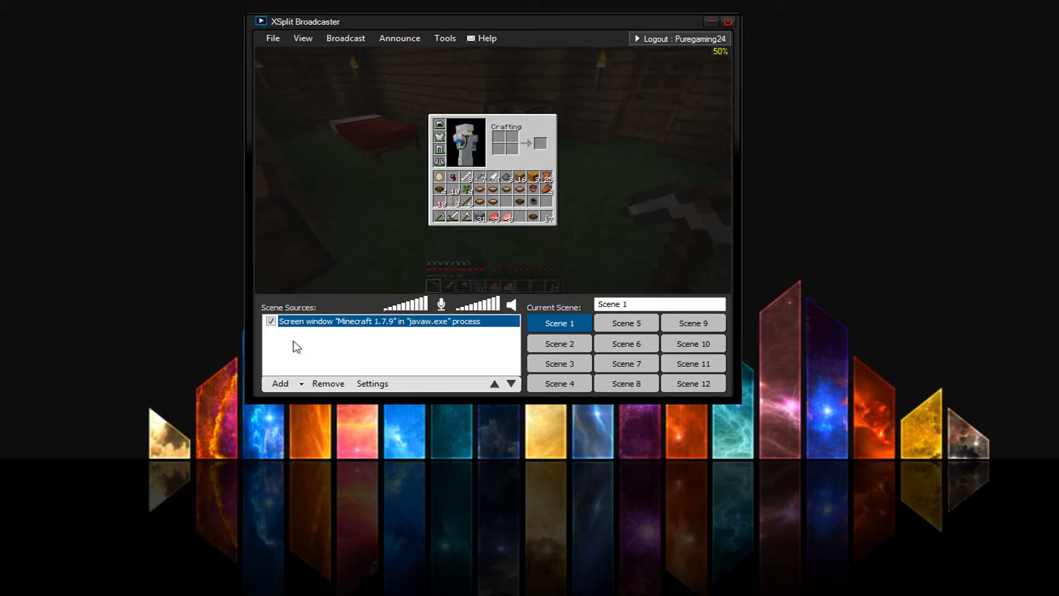
- Switch back and forth between Scene 5 and Scene 1 to preview the scene transition
left_click(604, 330)
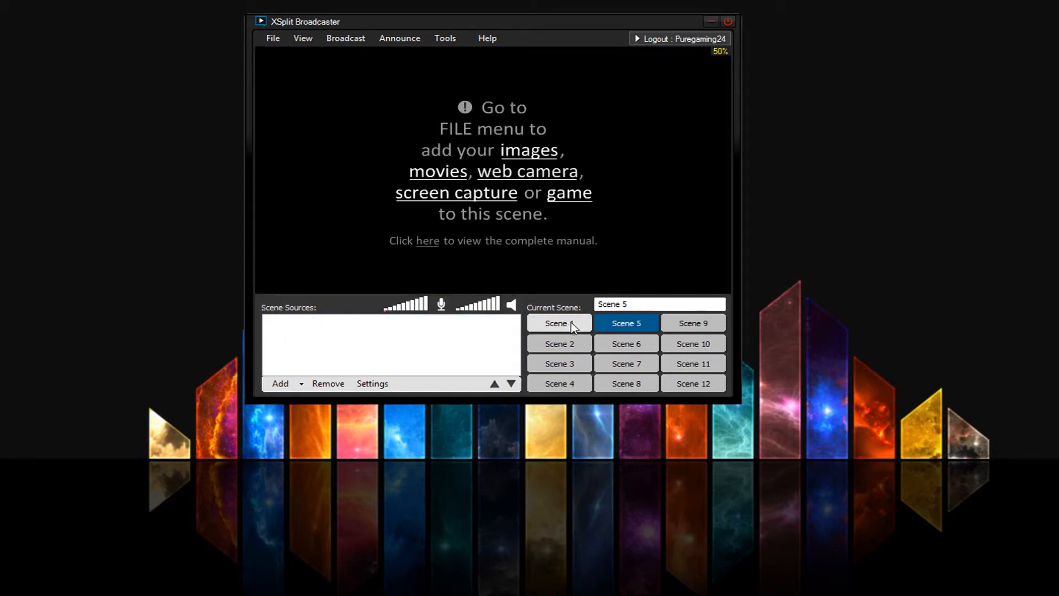
left_click(570, 322)
left_click(611, 320)
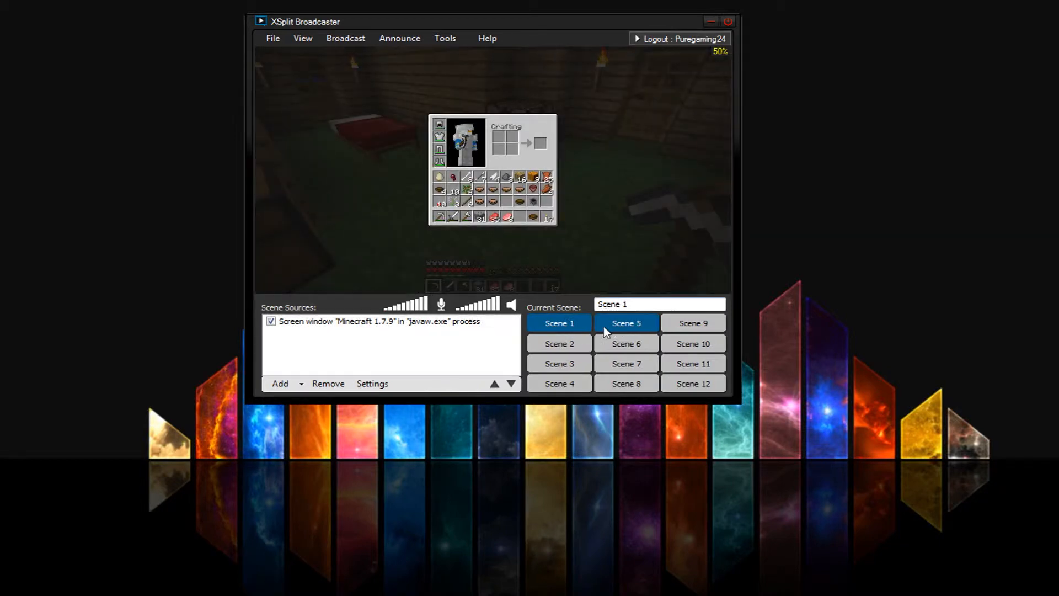
- With Scene 1 selected, hide the viewport and show it again
left_click(574, 329)
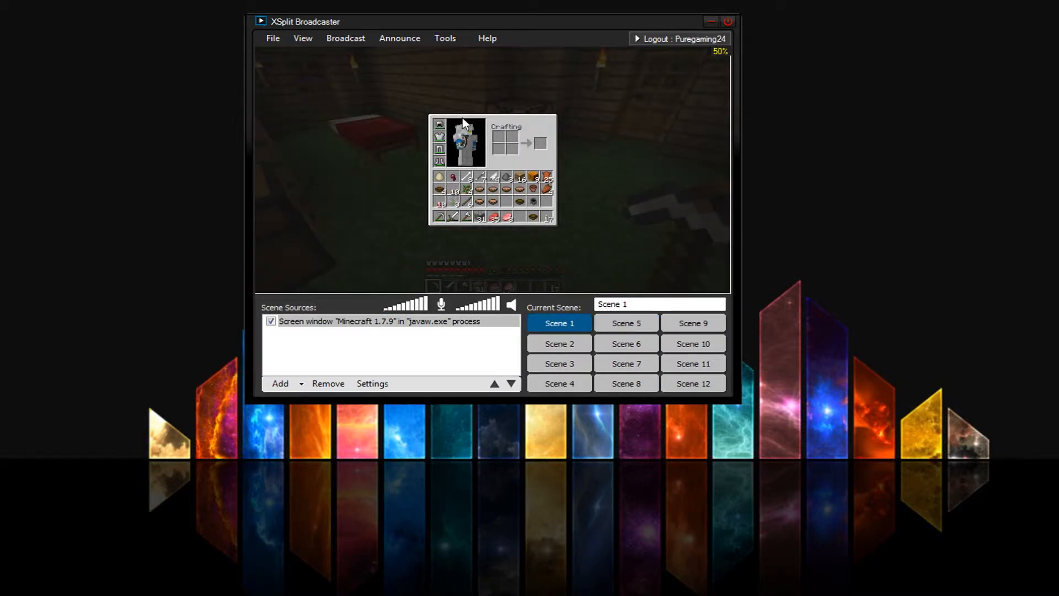
left_click(302, 38)
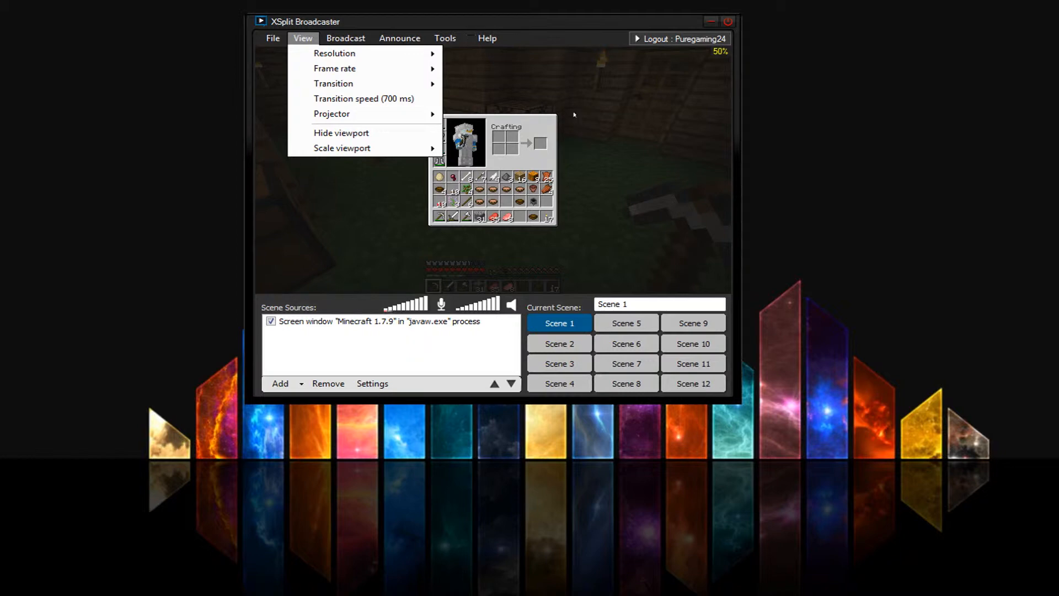
left_click(259, 33)
left_click(292, 39)
left_click(342, 133)
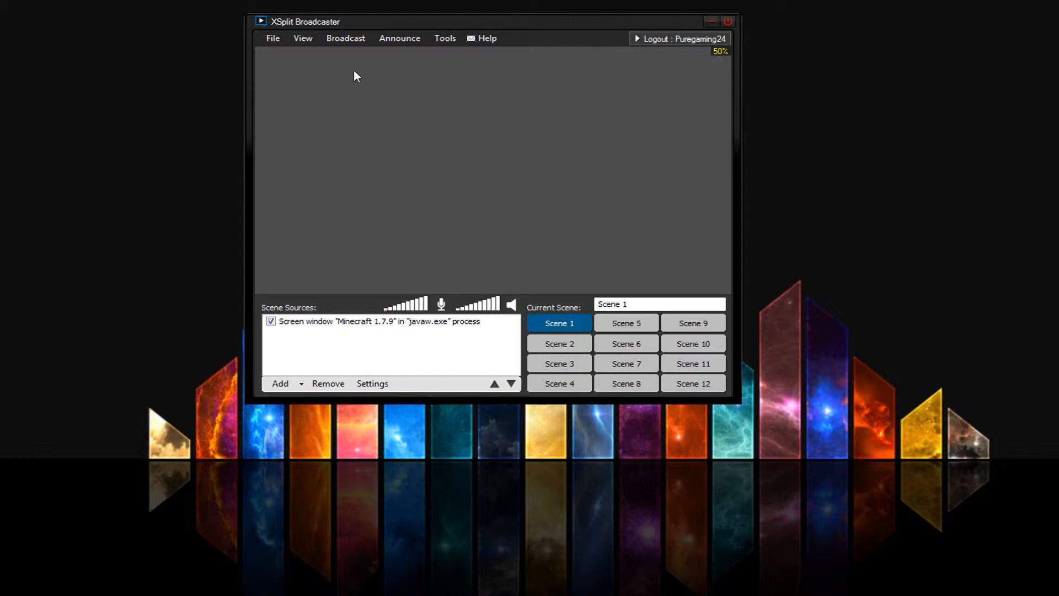
left_click(302, 39)
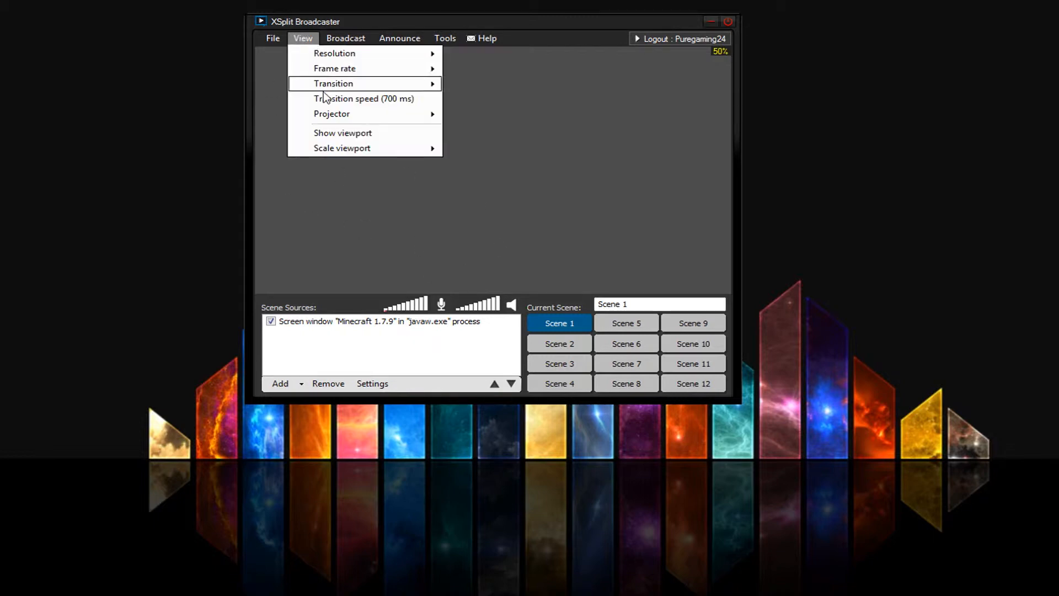
left_click(333, 134)
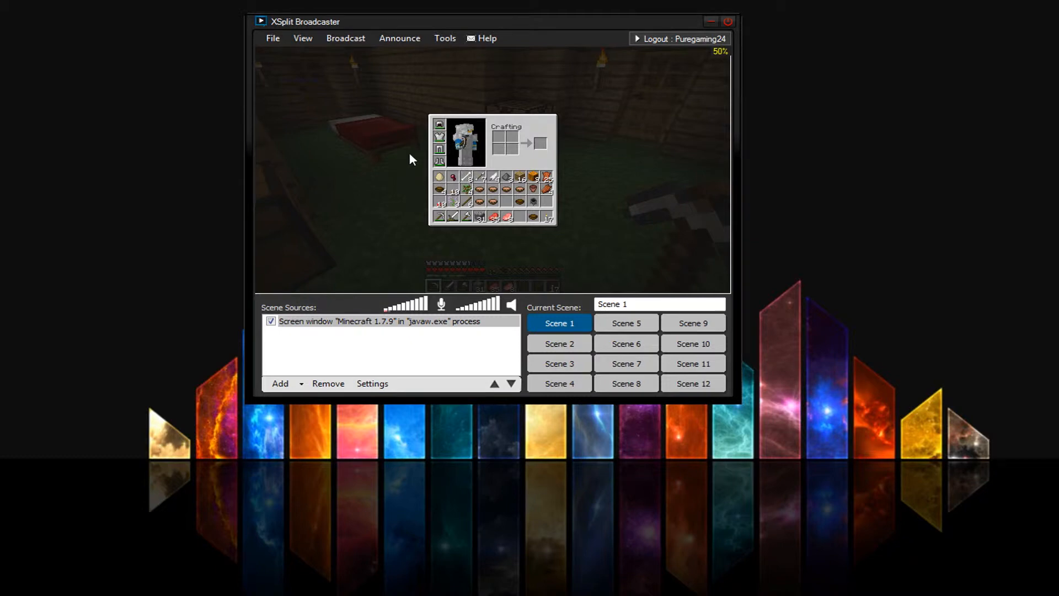
left_click(603, 110)
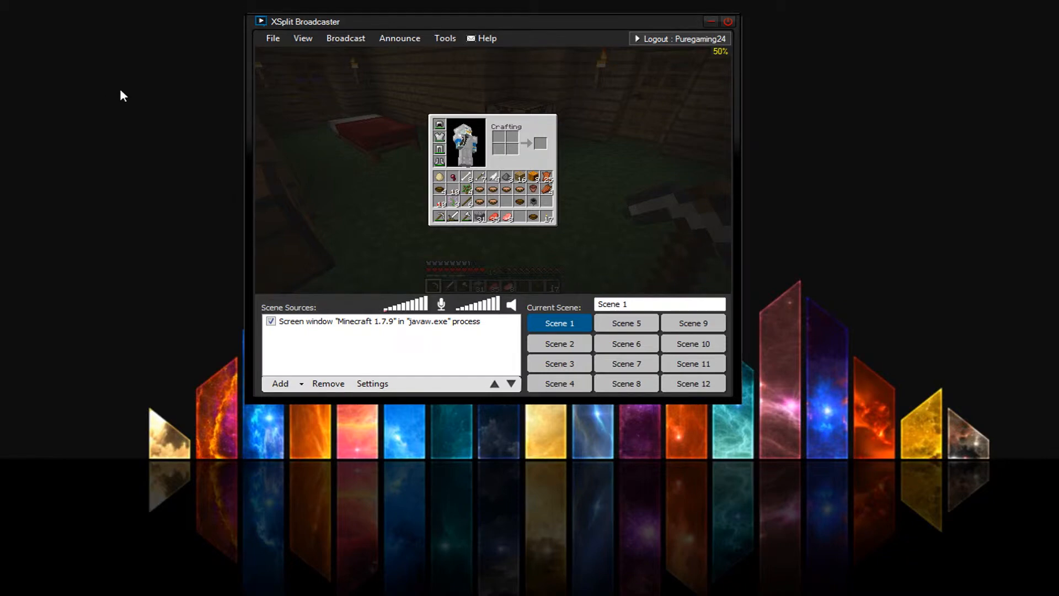
- Scale the viewport to 60% and move the enlarged window higher on the desktop
left_click(306, 37)
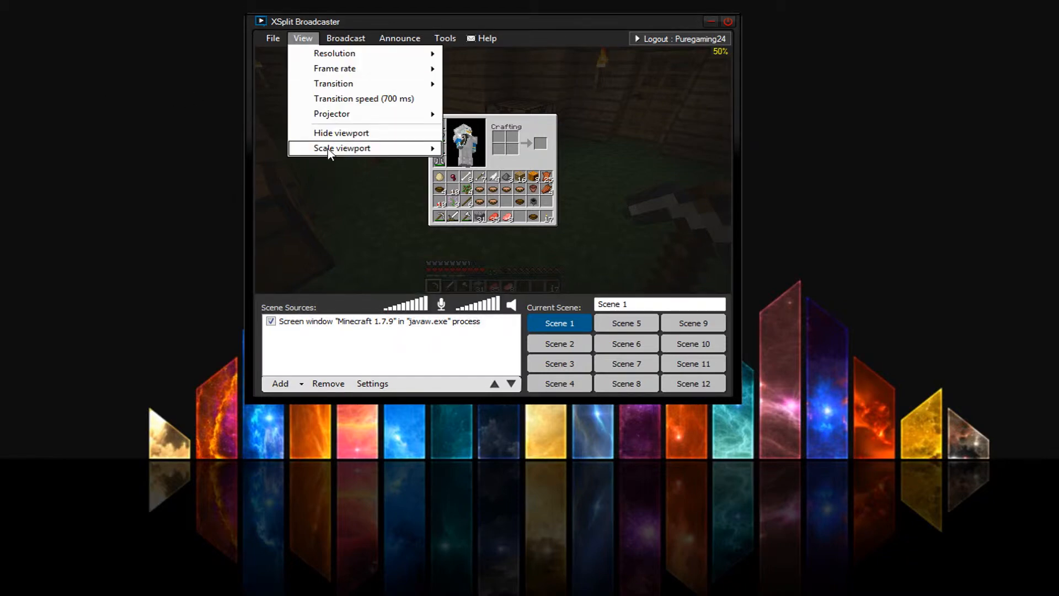
mouse_move(328, 150)
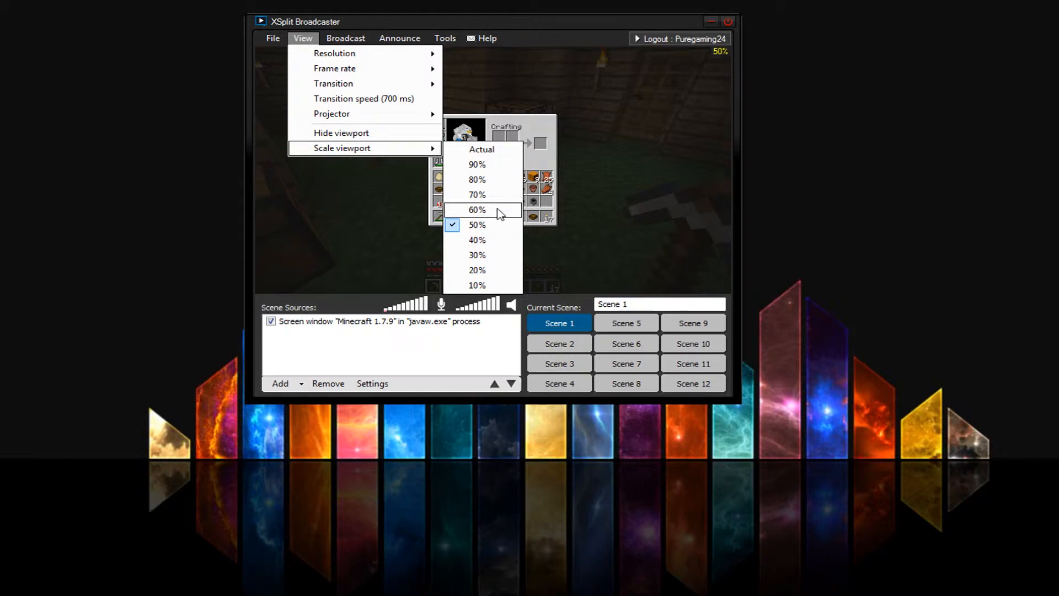
left_click(496, 212)
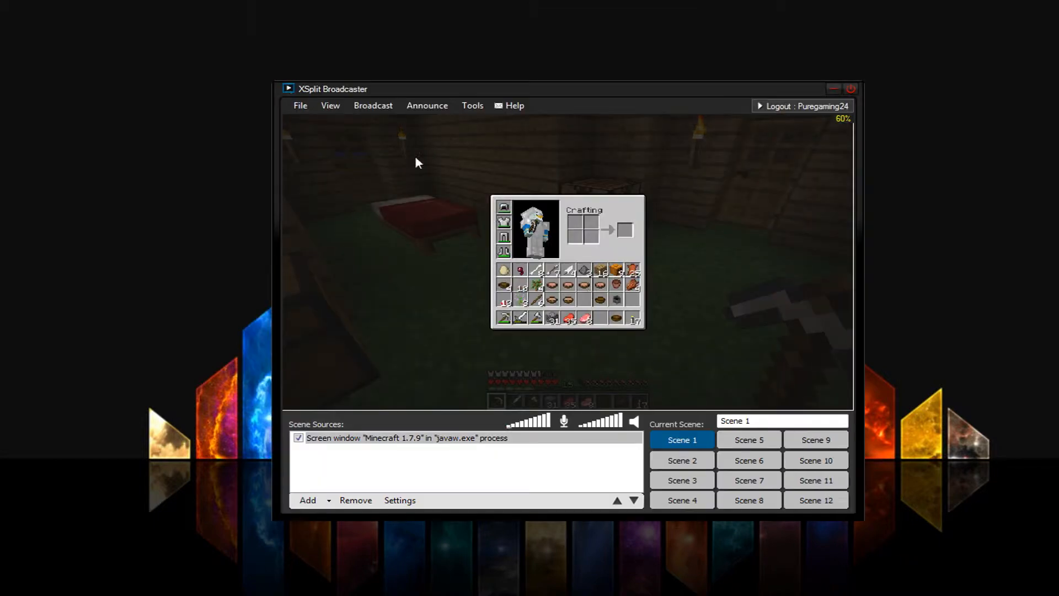
left_click_drag(546, 91, 523, 42)
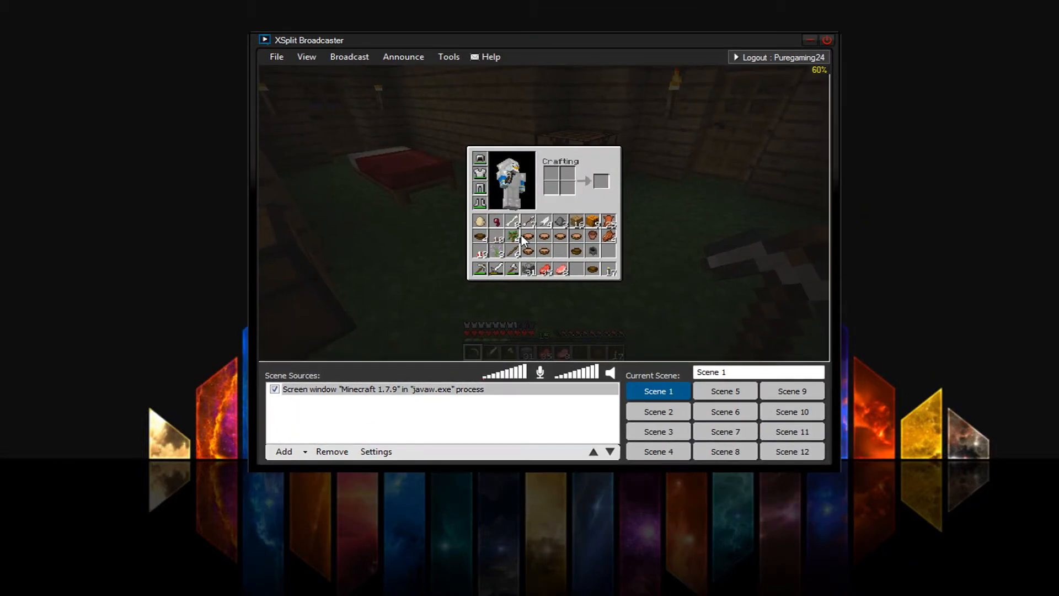
- Set the frame rate to 30.00 fps
left_click(313, 58)
mouse_move(330, 74)
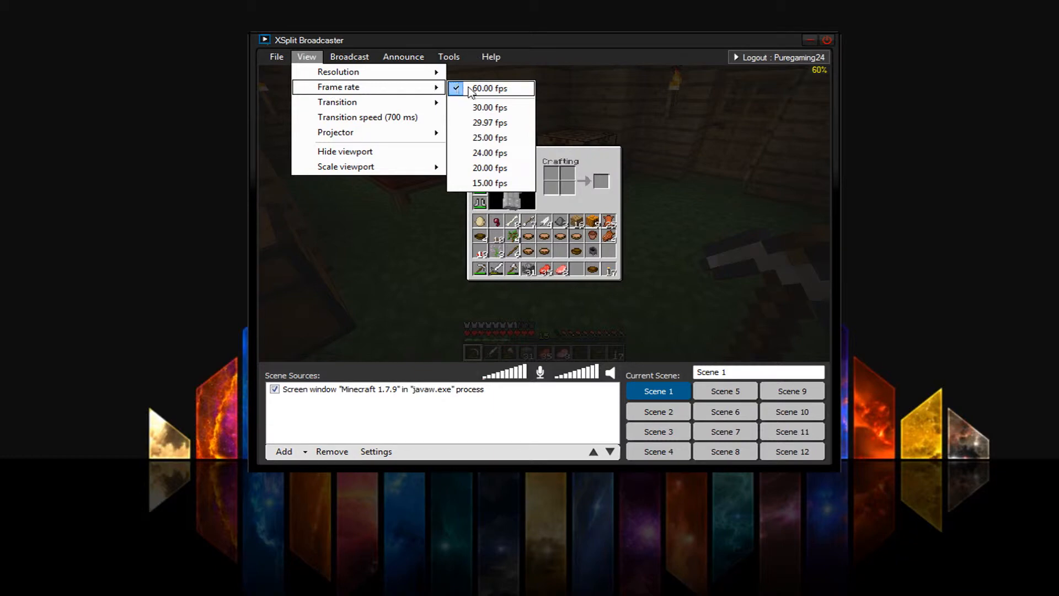
left_click(490, 107)
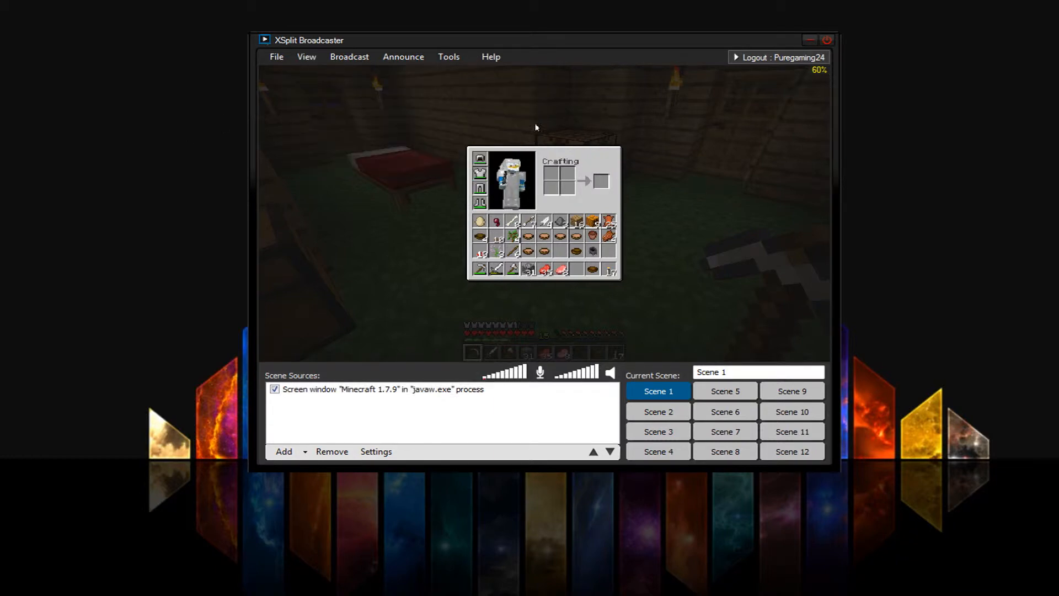
- Set the viewport scale to 50% and move the window higher on the desktop
left_click(315, 56)
mouse_move(333, 168)
left_click(506, 241)
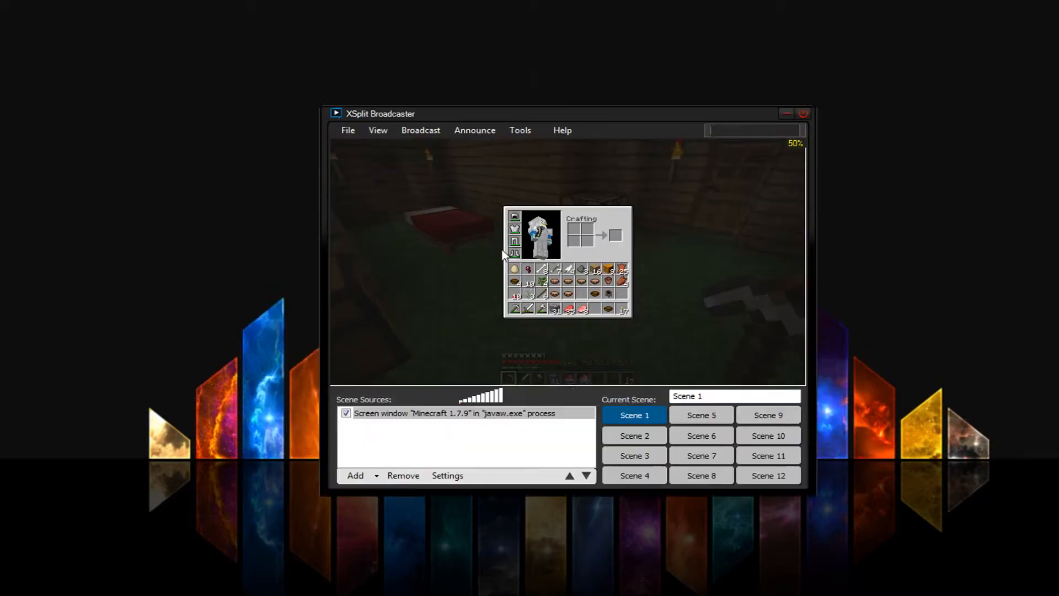
left_click_drag(583, 110, 521, 22)
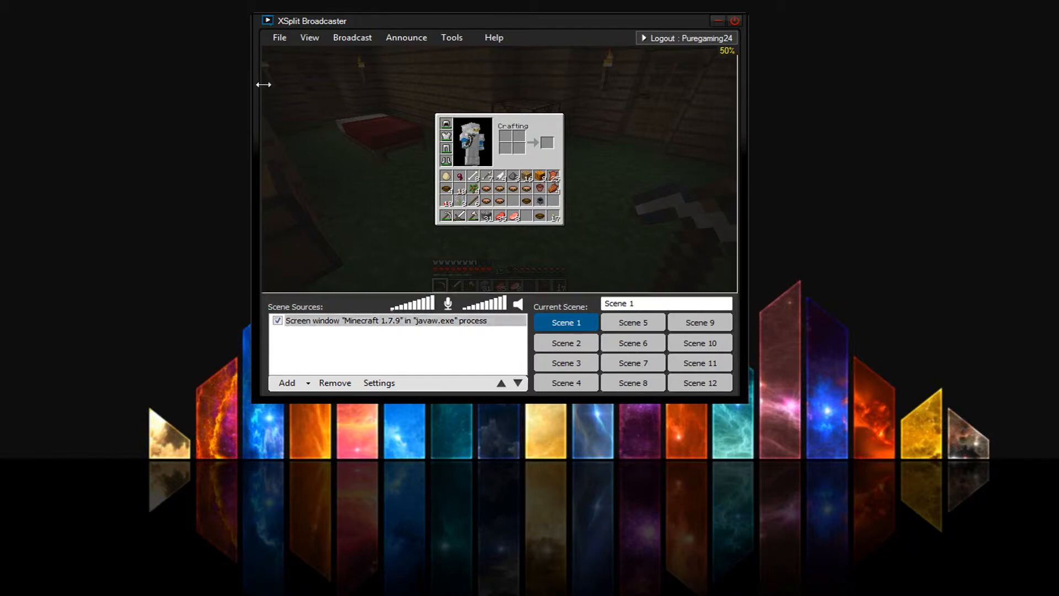
- Scale the viewport to its actual size
left_click(310, 37)
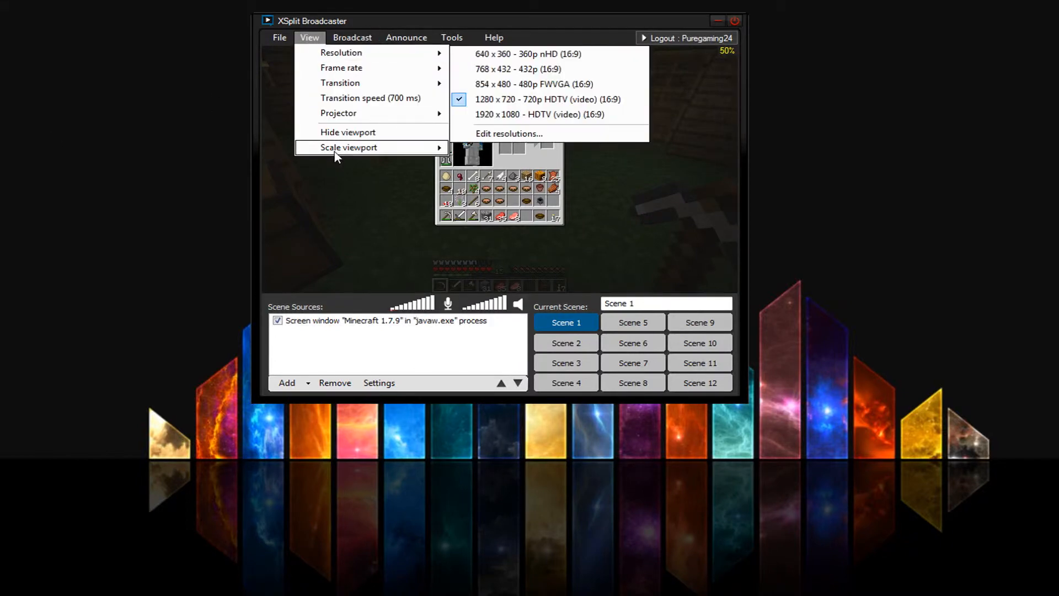
mouse_move(335, 147)
left_click(488, 147)
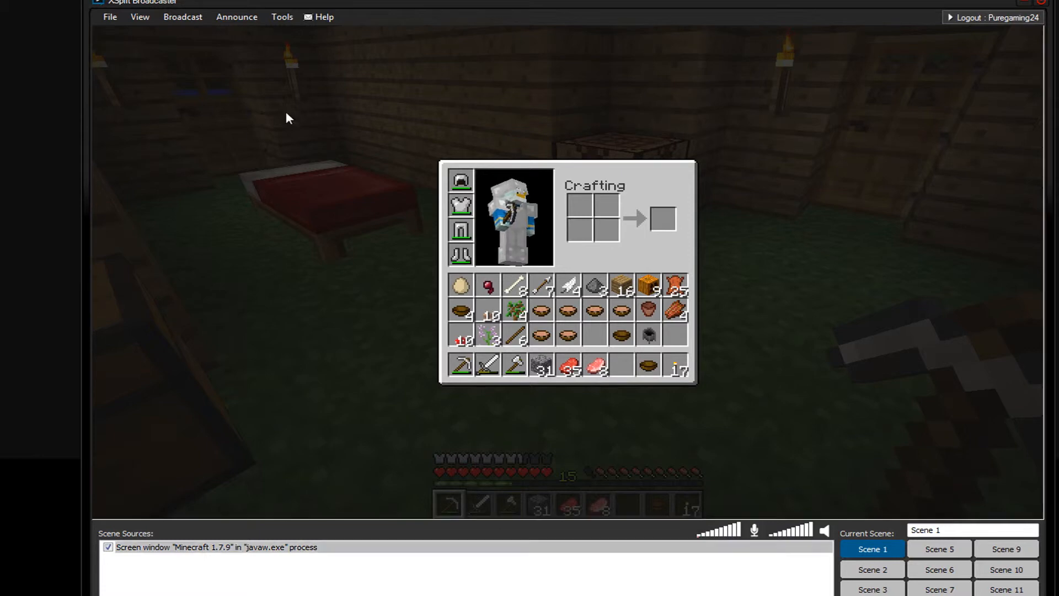
- Reduce the viewport from actual size to 50% and reposition the window on the desktop
left_click(139, 16)
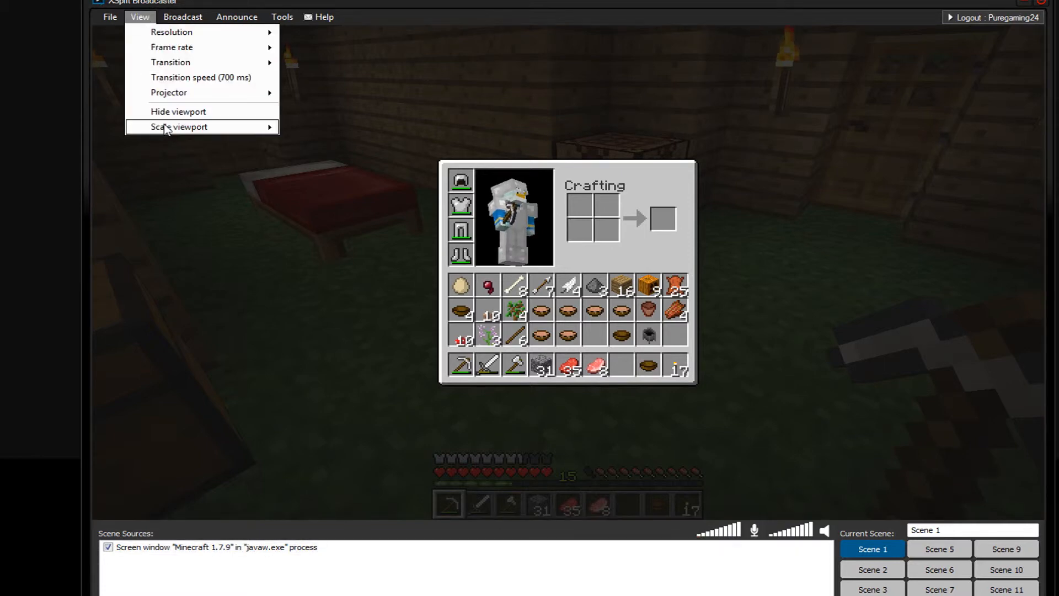
mouse_move(166, 126)
left_click(336, 205)
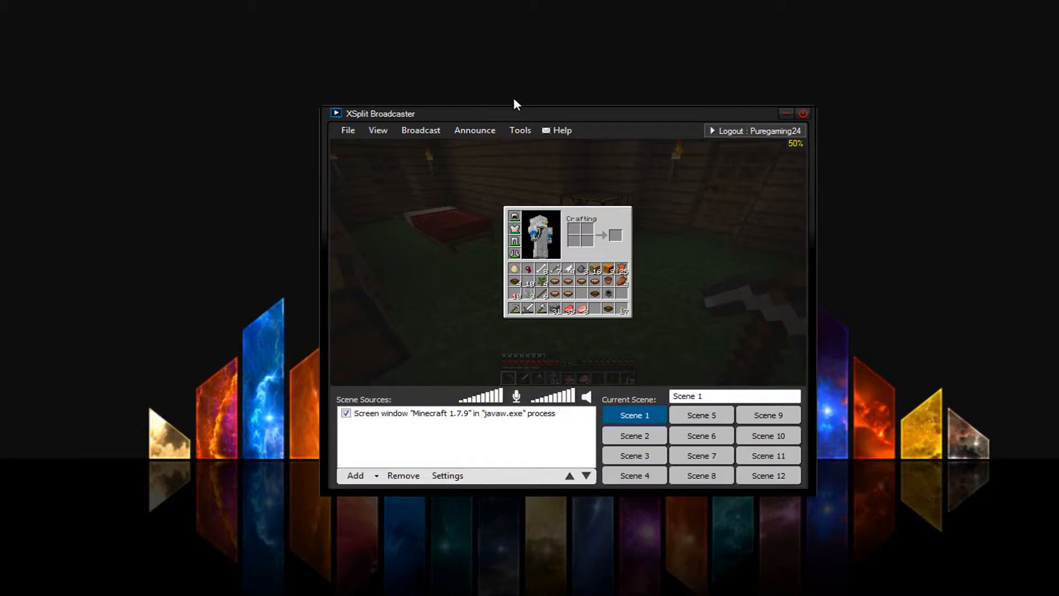
left_click_drag(514, 110, 466, 62)
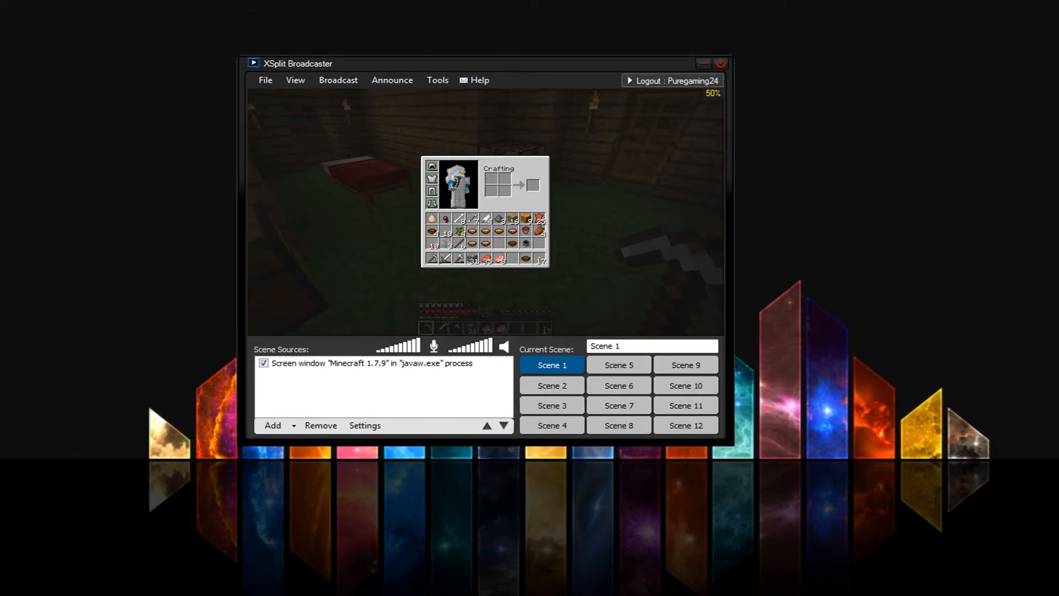
left_click(300, 86)
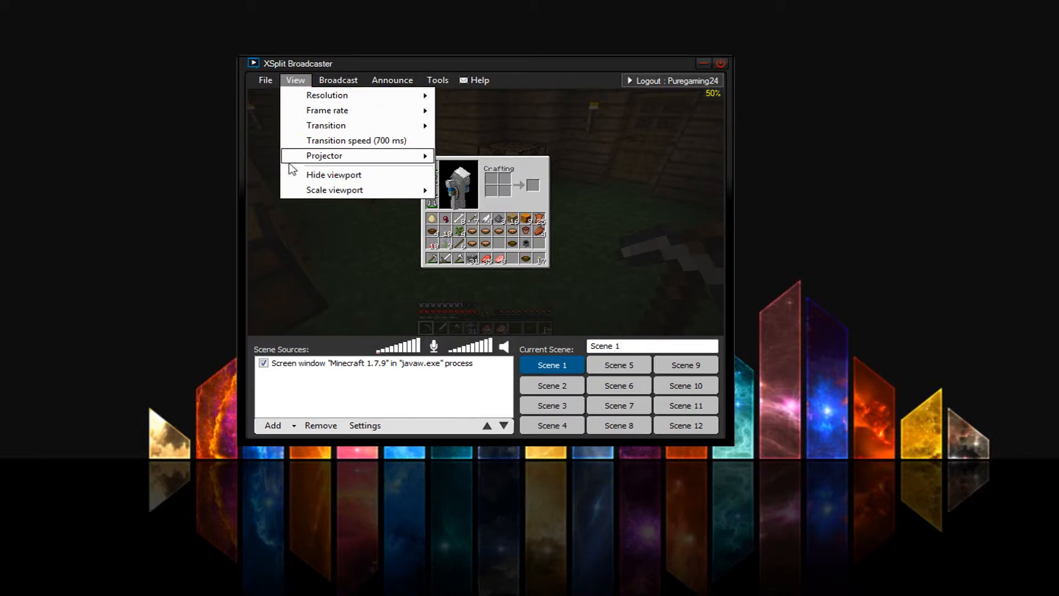
mouse_move(328, 187)
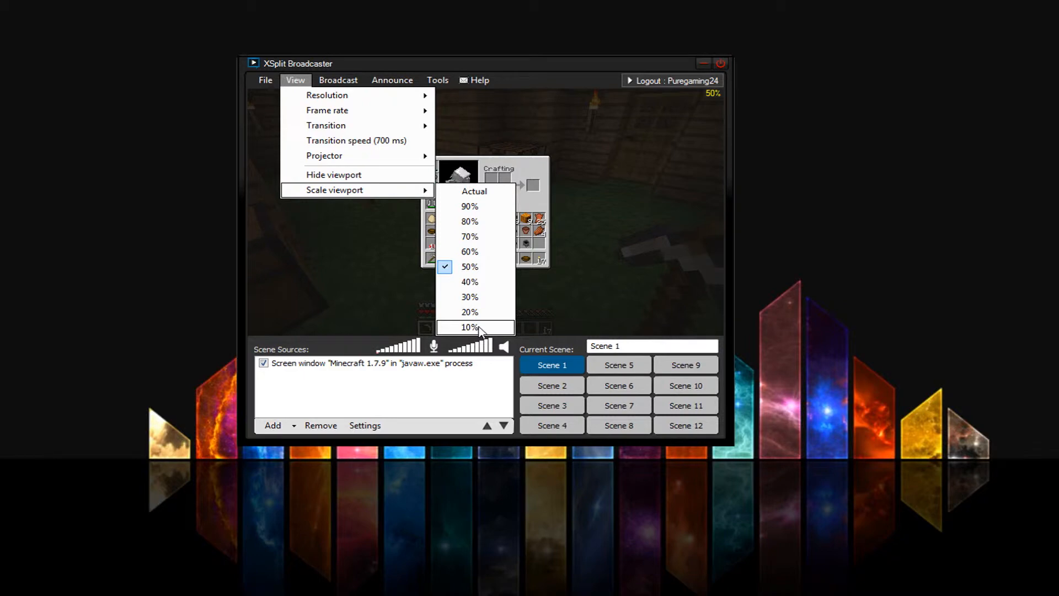
mouse_move(342, 85)
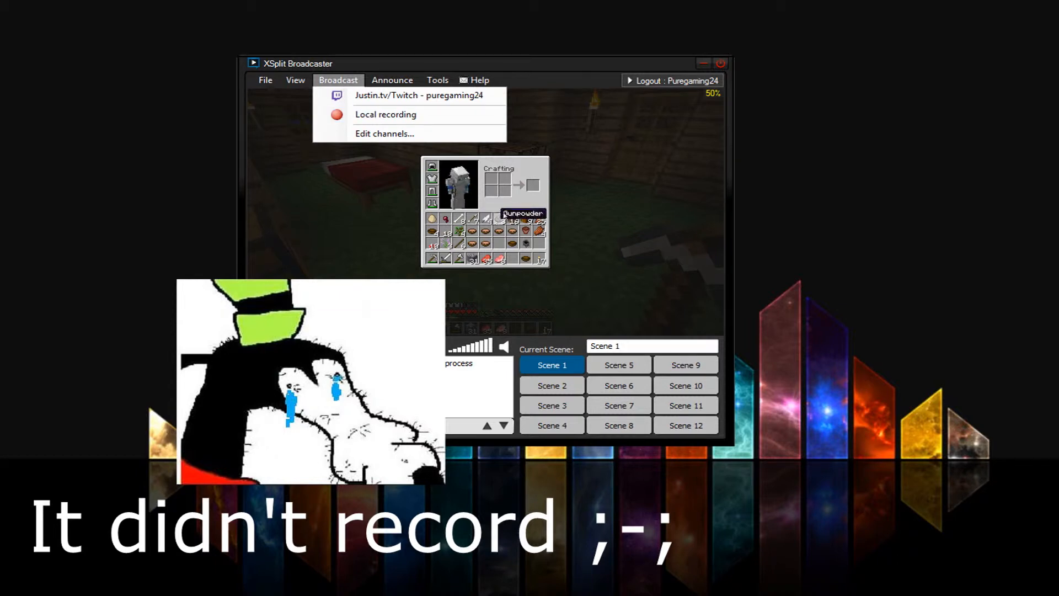
left_click(588, 181)
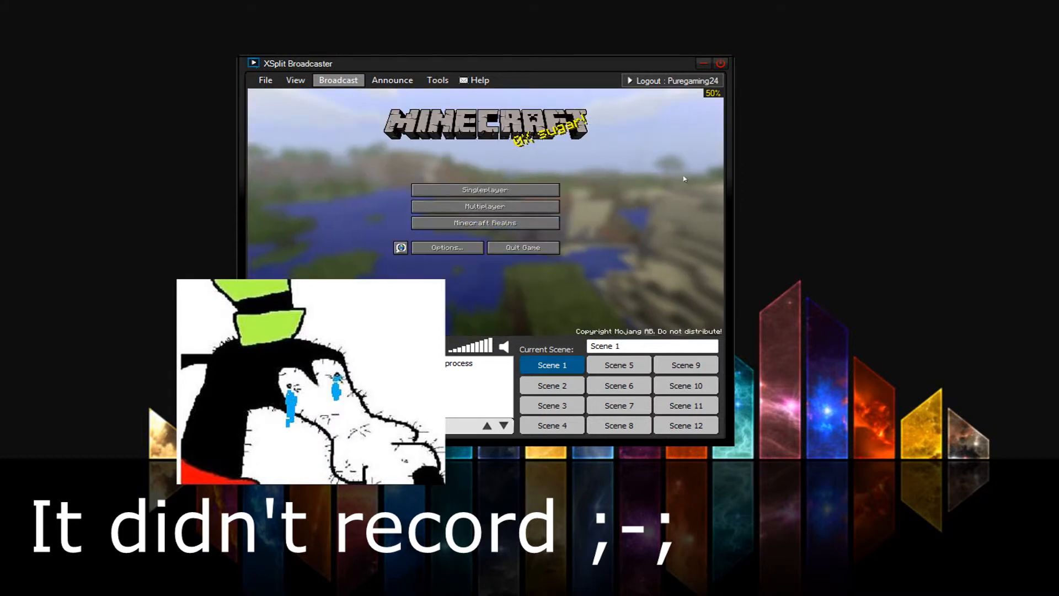
- Open the Justin.tv/Twitch channel's Video Encoding Setup and choose Quality 10
left_click(344, 83)
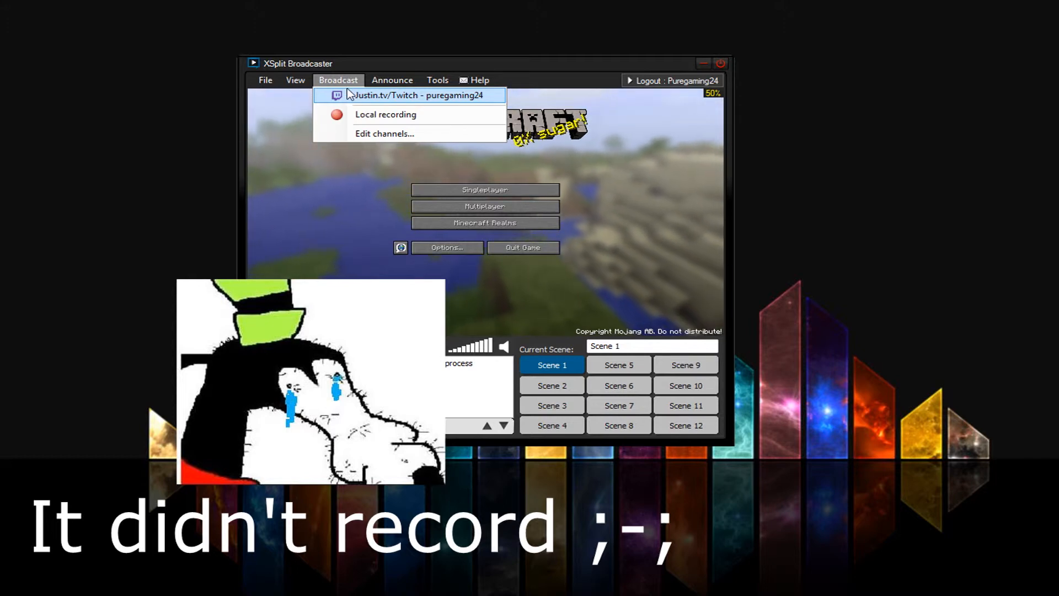
left_click(347, 96)
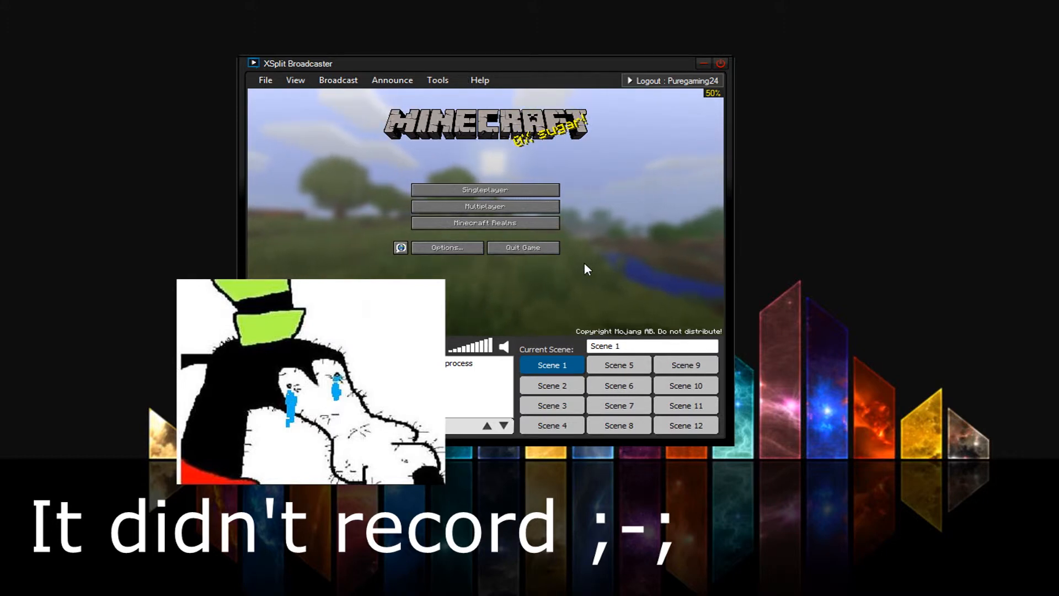
left_click(679, 263)
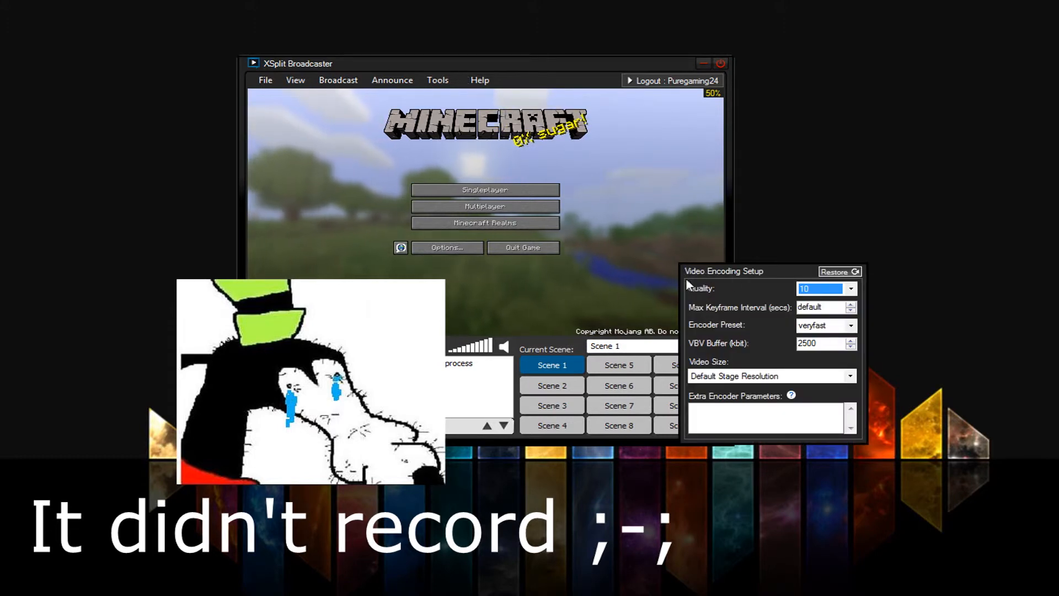
left_click(852, 288)
left_click(833, 399)
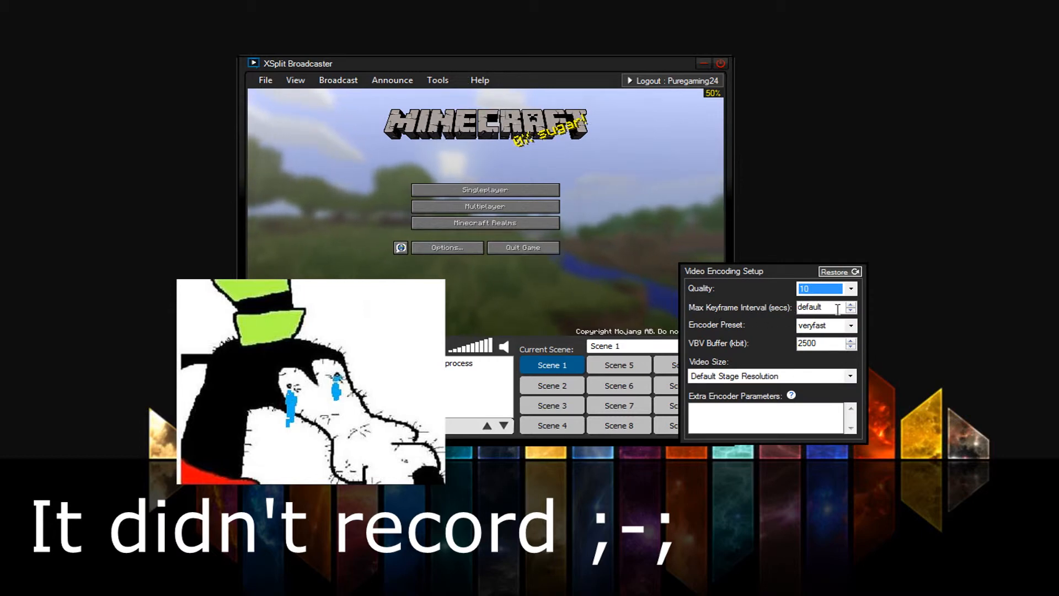
left_click(676, 302)
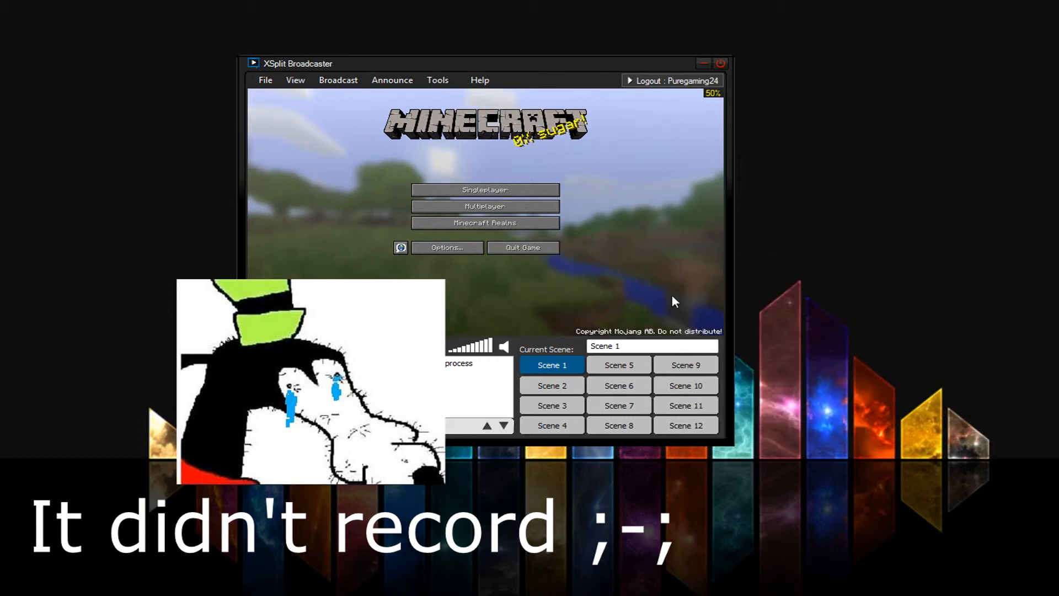
- In the Video Encoding Setup, set the encoder preset to slow
left_click(682, 265)
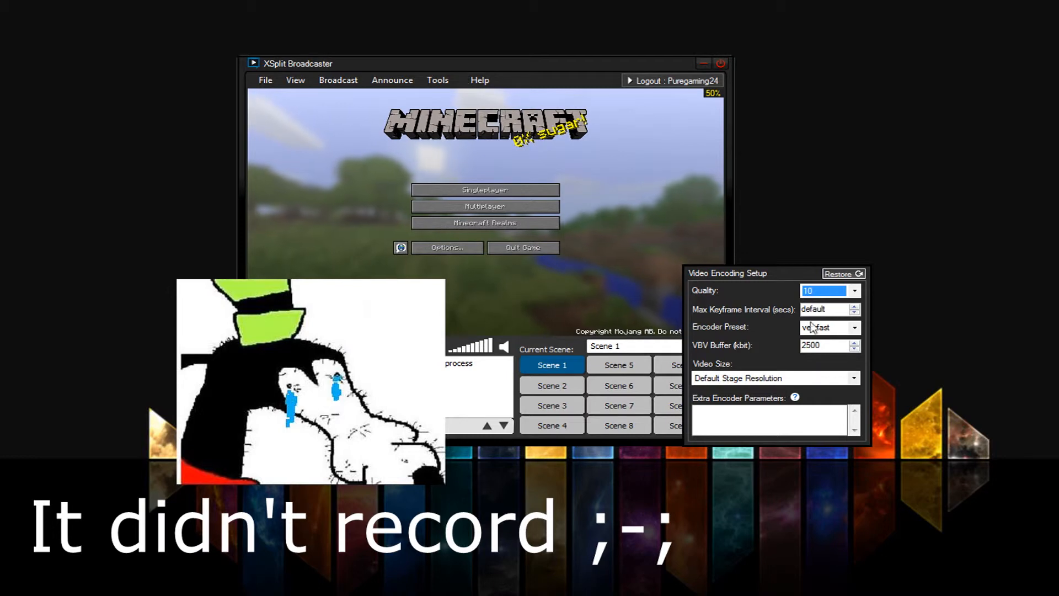
left_click(854, 328)
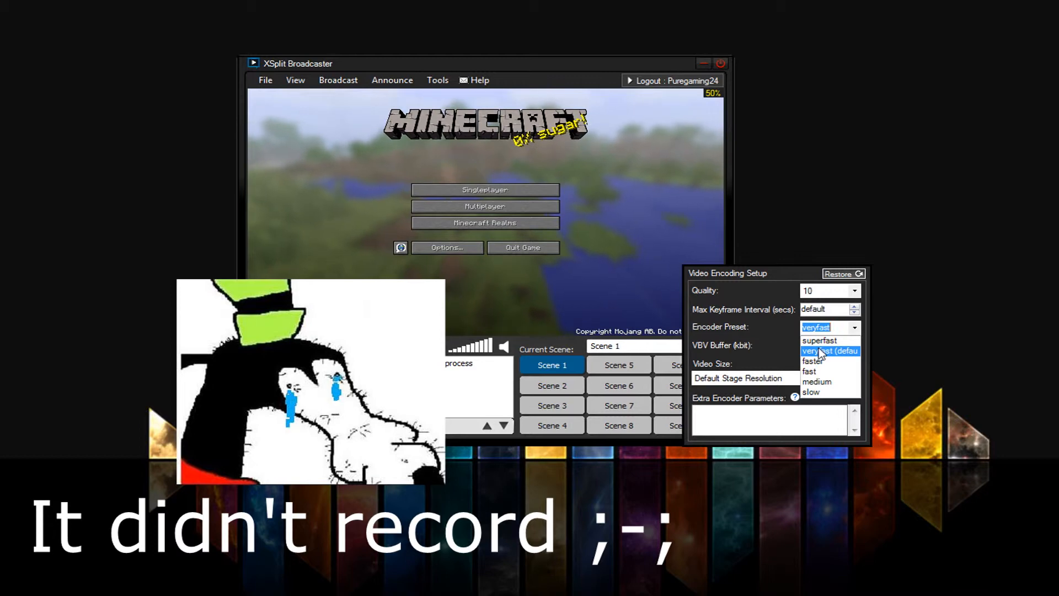
left_click(812, 392)
- Set the encoder preset to veryfast and the VBV Buffer to 1500 kbit
left_click(855, 329)
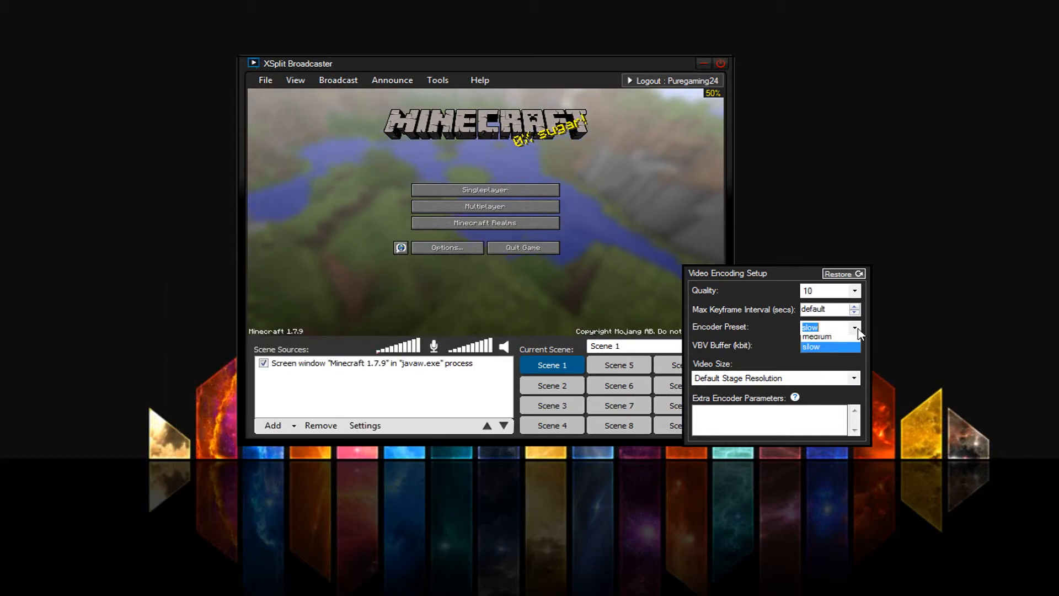
left_click(843, 351)
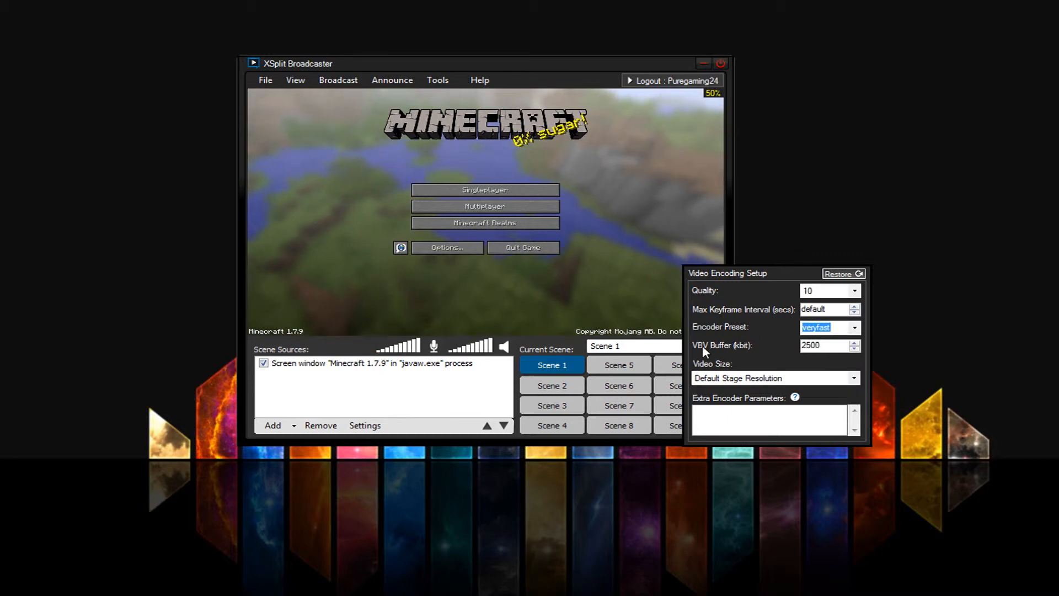
double_click(832, 345)
type("1500")
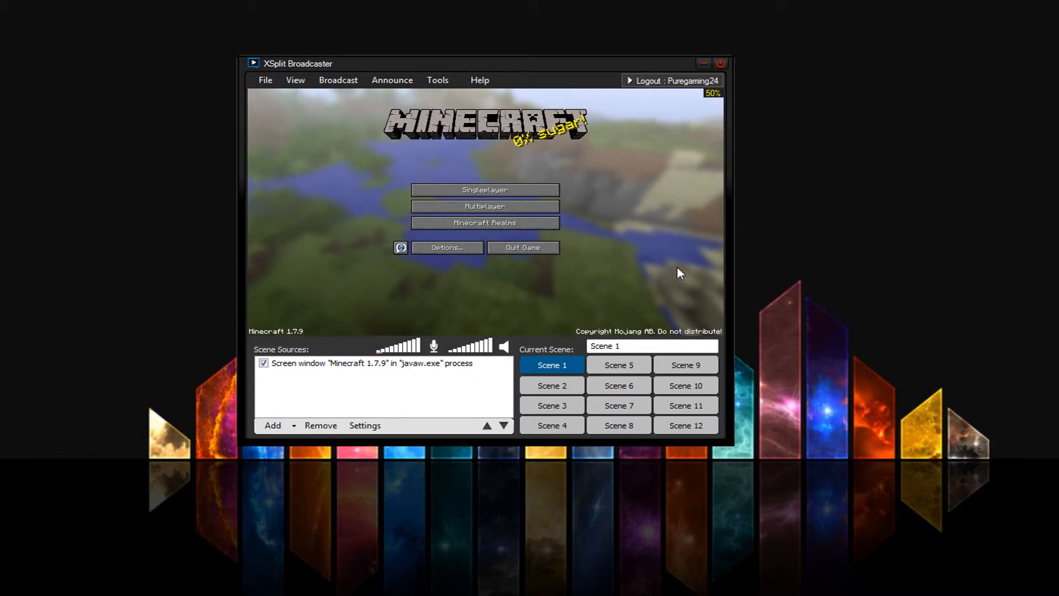
- Review the video size options in the Twitch channel's Video Encoding Setup, keep Default Stage Resolution, and close the setup
mouse_move(679, 266)
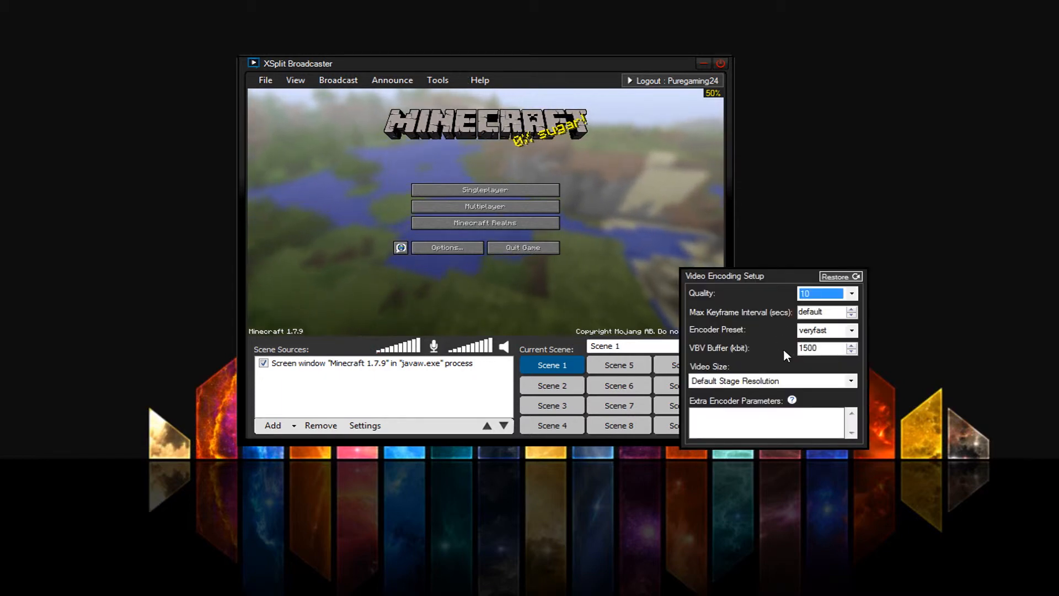
left_click(850, 382)
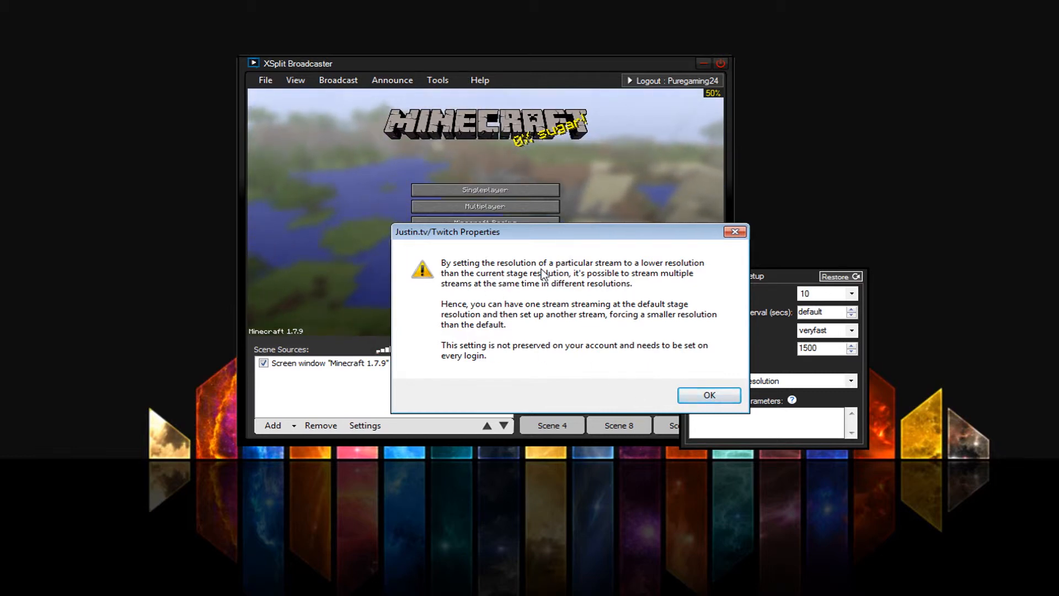
left_click(696, 396)
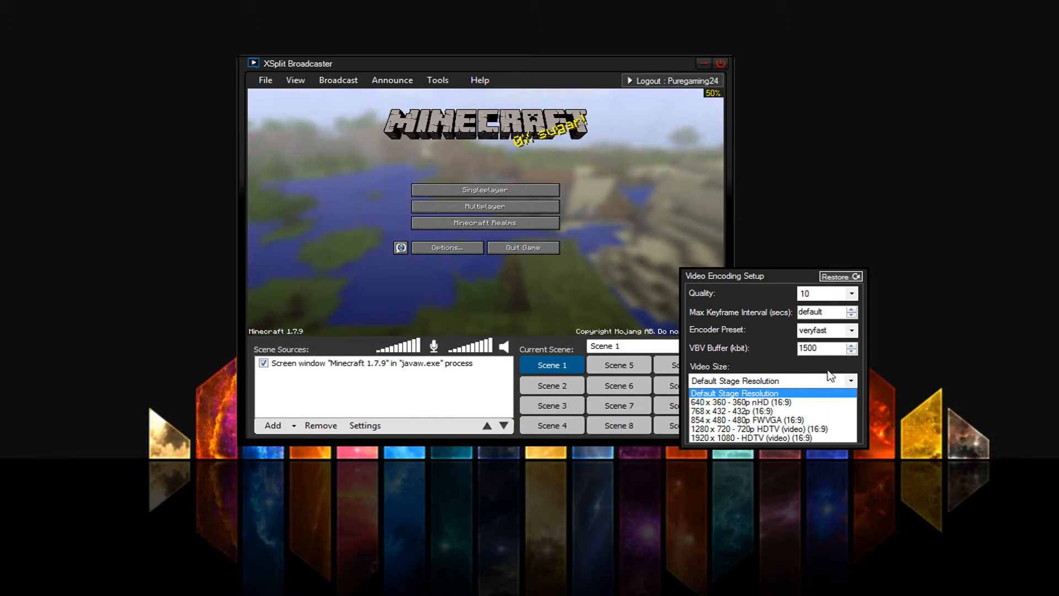
left_click(770, 380)
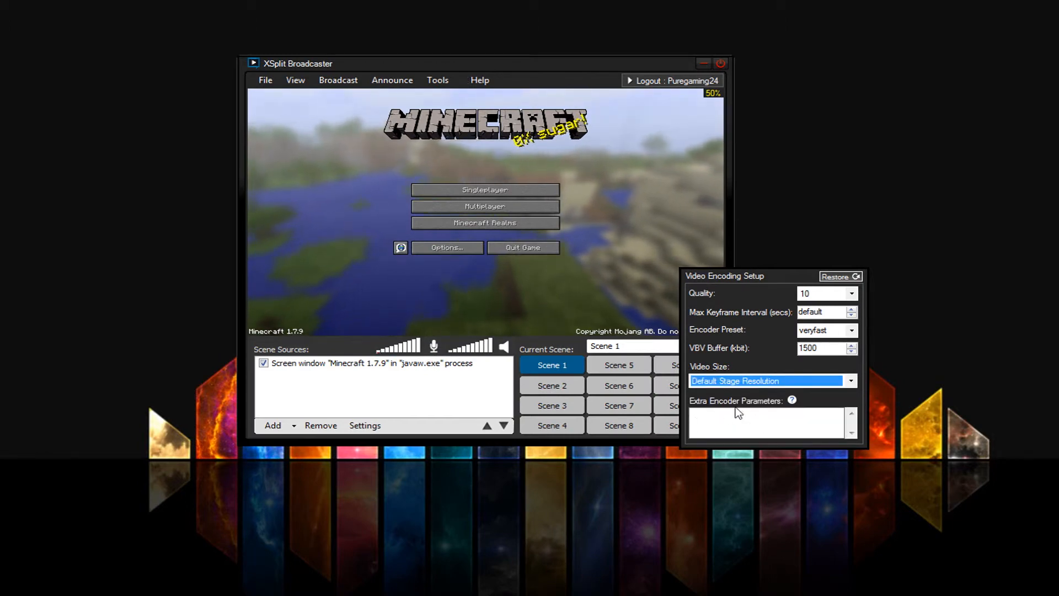
left_click(676, 269)
left_click(682, 267)
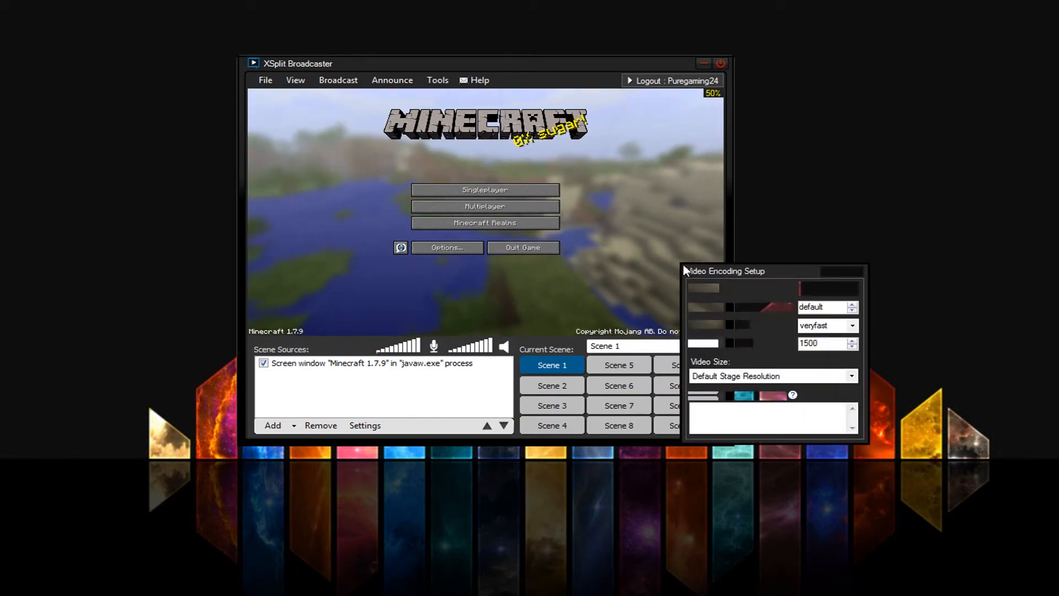
left_click(678, 265)
left_click(678, 265)
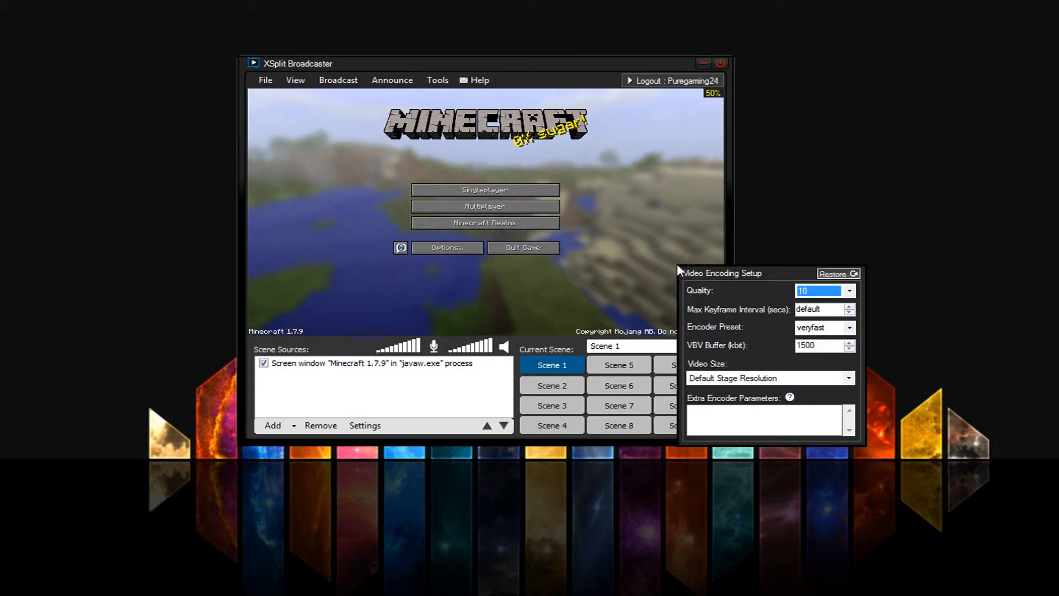
left_click(660, 285)
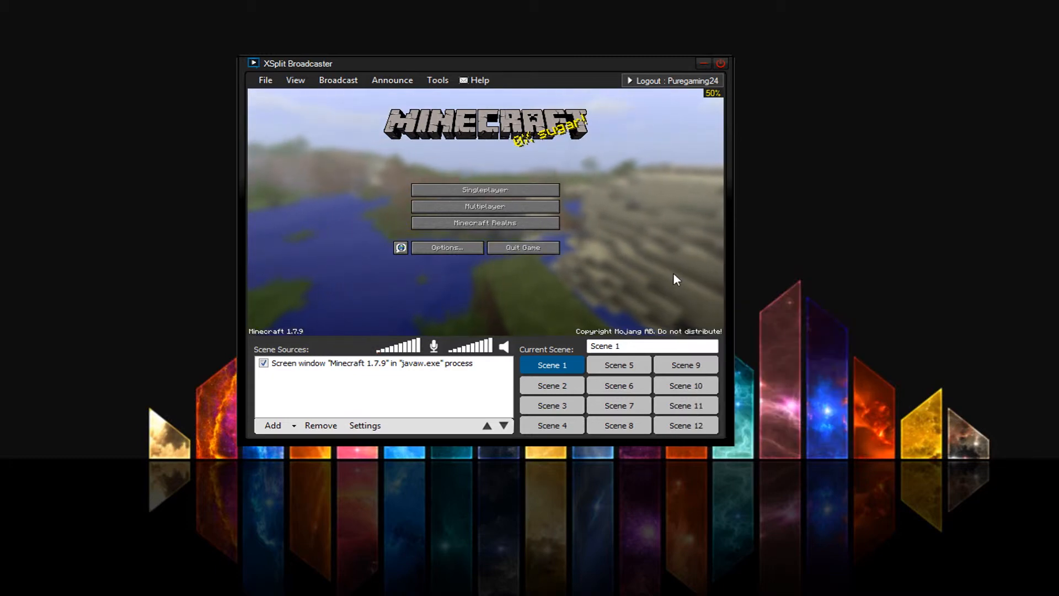
- Review the audio codec and audio bitrate options of the Twitch channel
left_click(564, 302)
left_click(538, 332)
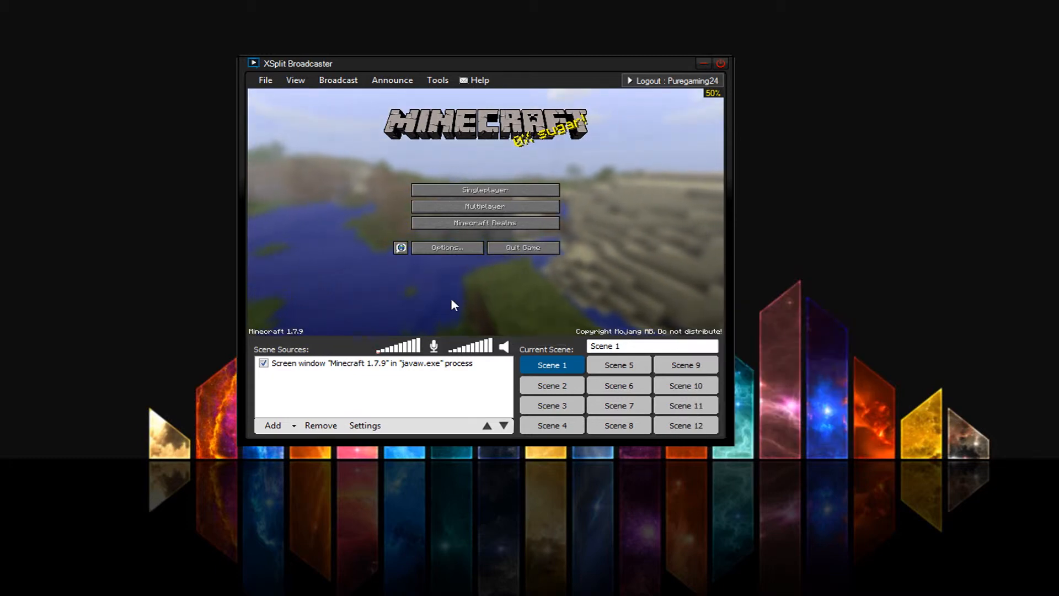
left_click(444, 301)
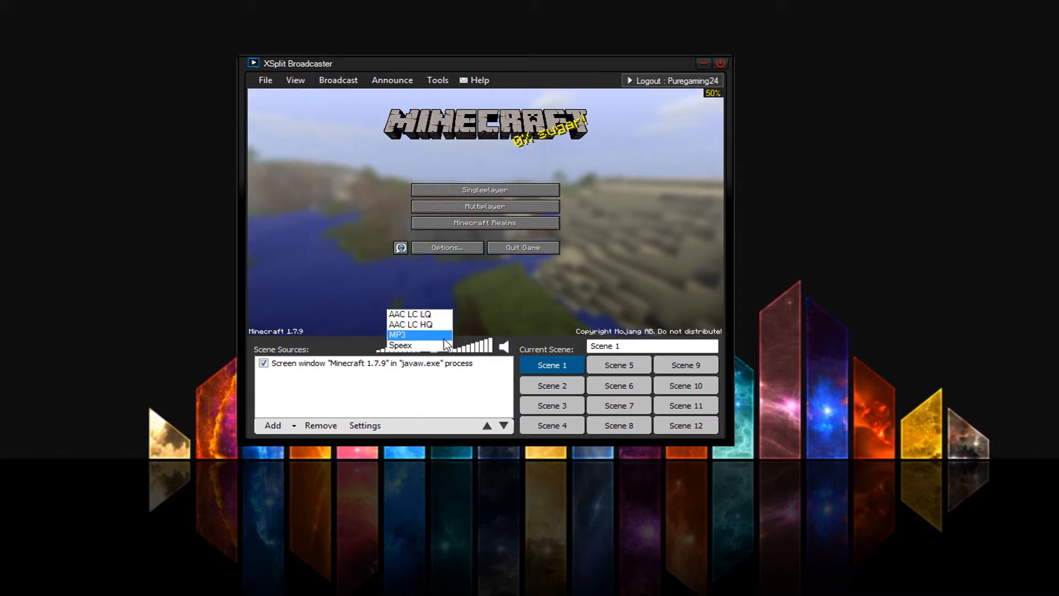
left_click(448, 312)
left_click(547, 304)
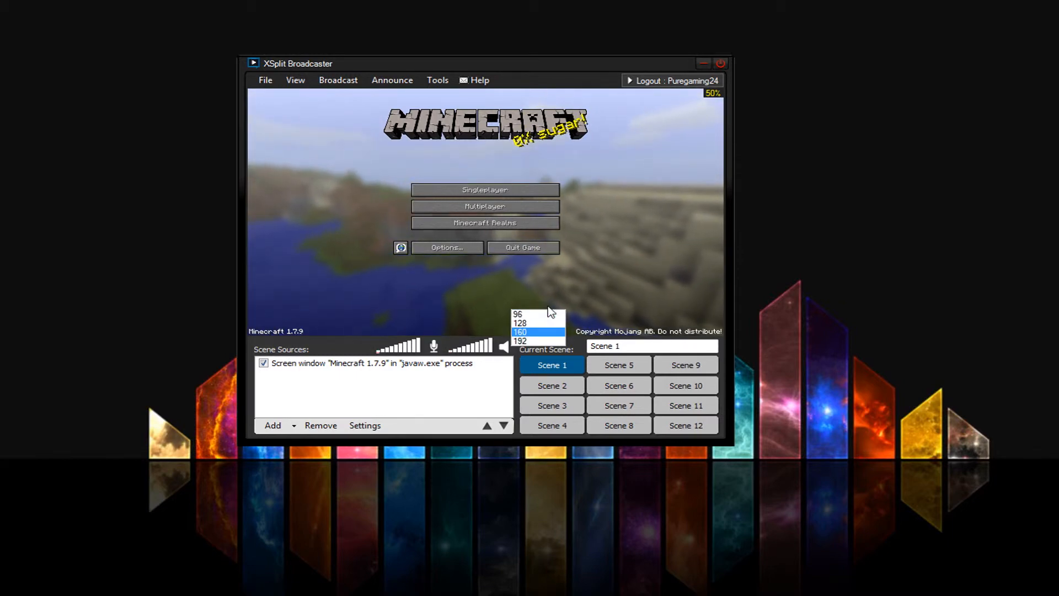
left_click(547, 310)
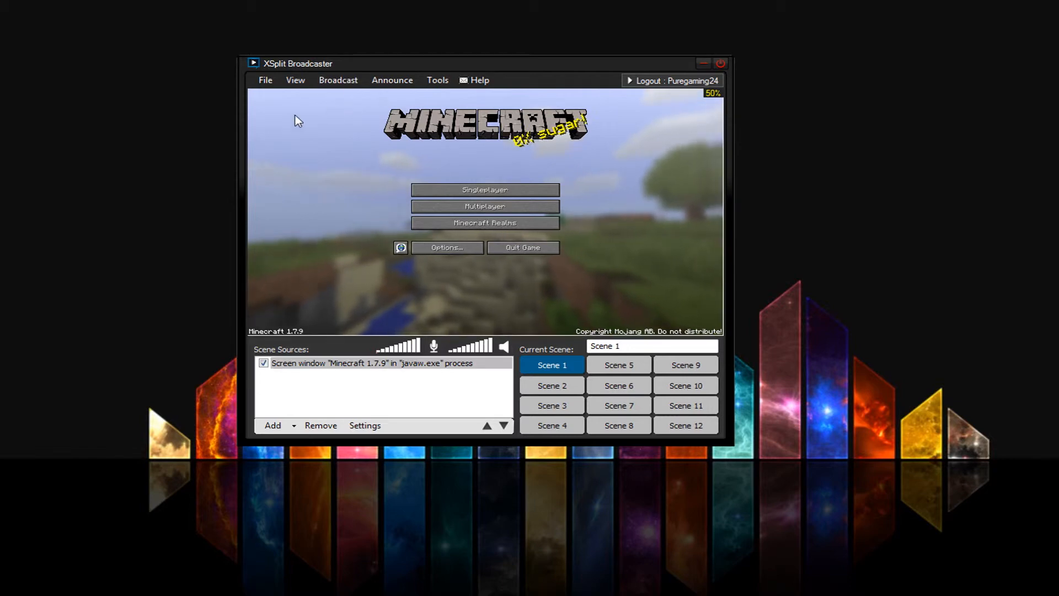
- Open the local recording channel's properties and keep CBR as the bitrate mode
left_click(347, 83)
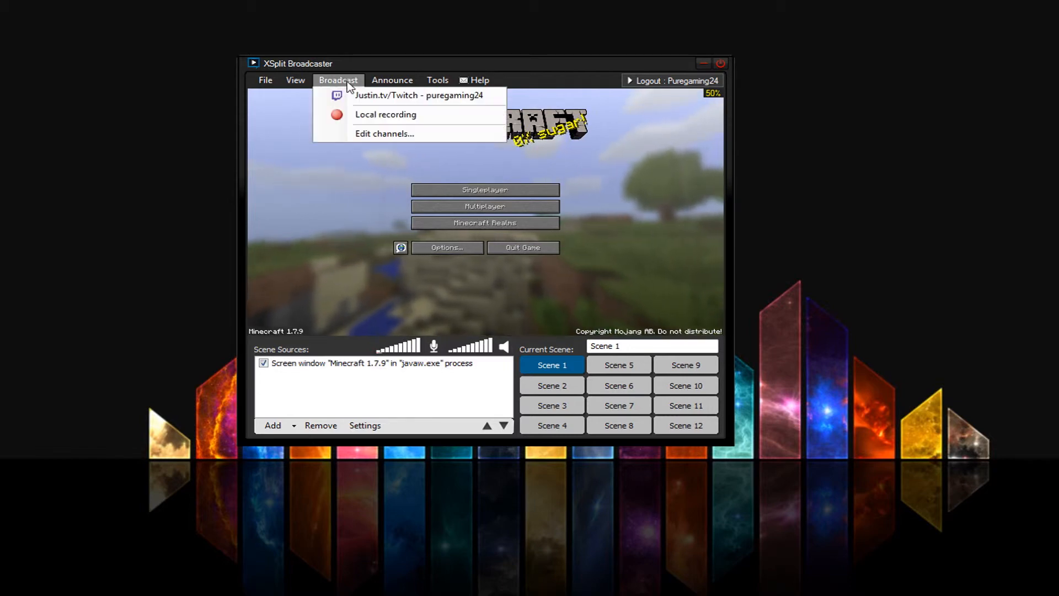
left_click(358, 117)
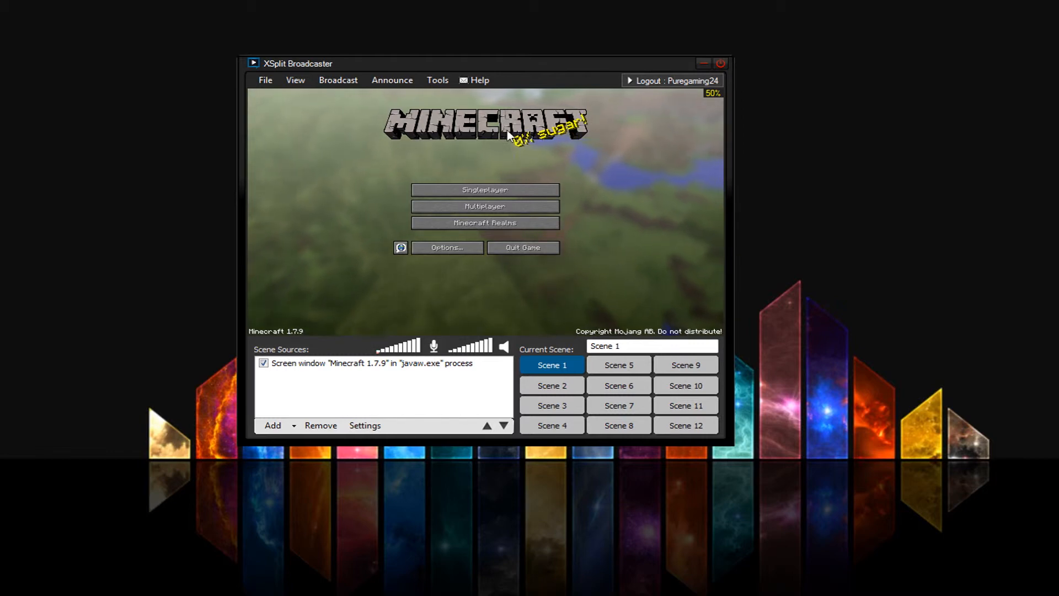
left_click(604, 131)
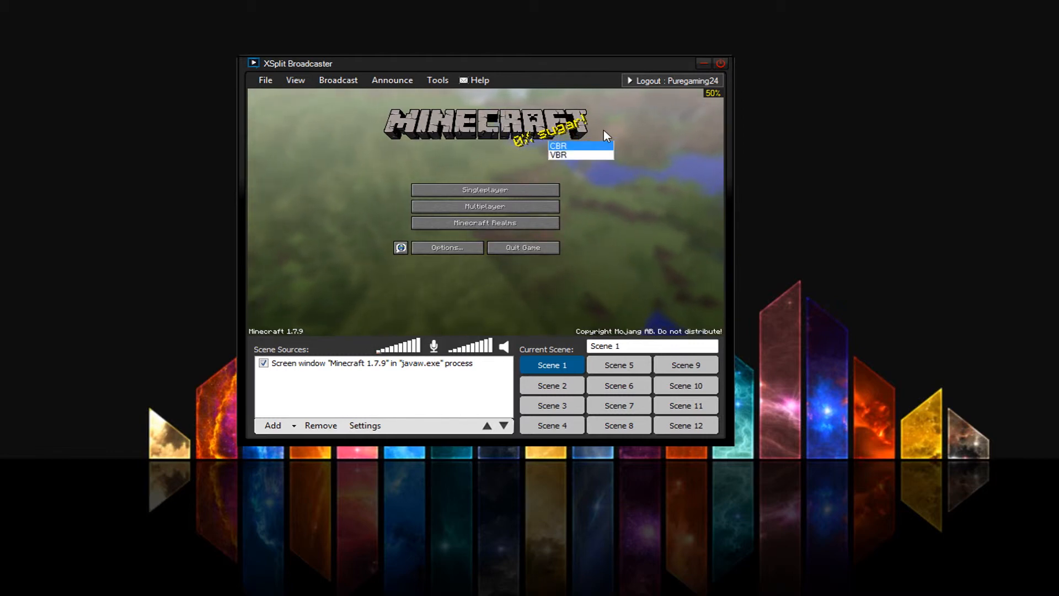
left_click(604, 130)
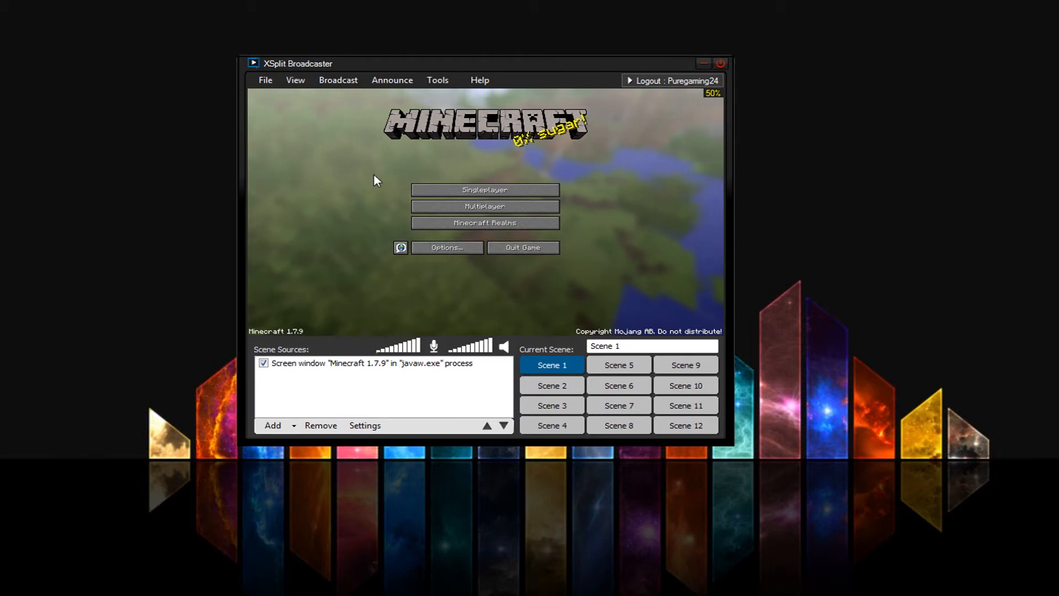
- Choose AAC LC HQ as the audio codec in the local recording properties
left_click(369, 190)
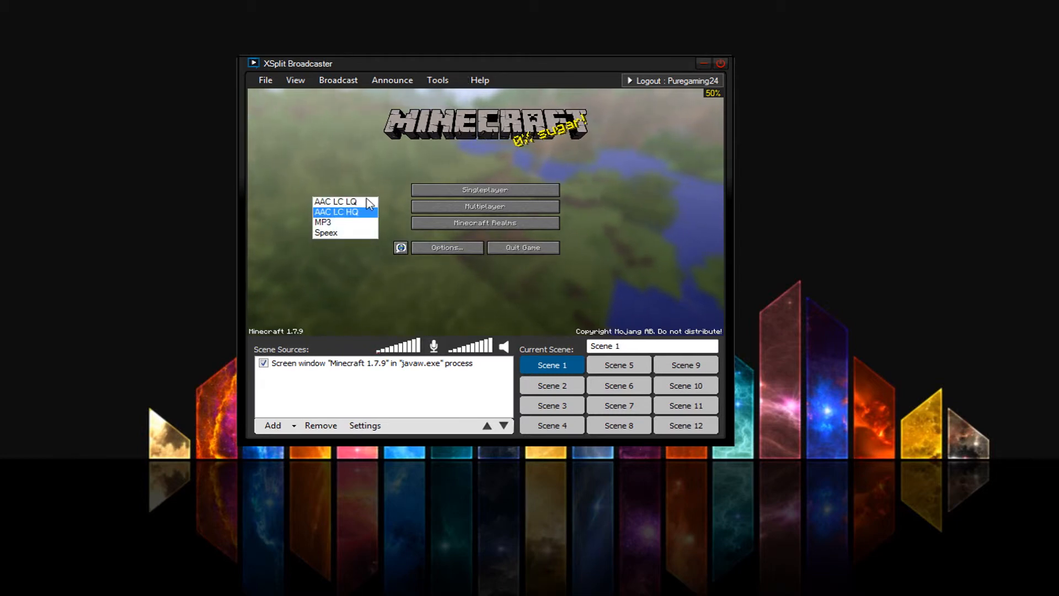
left_click(362, 213)
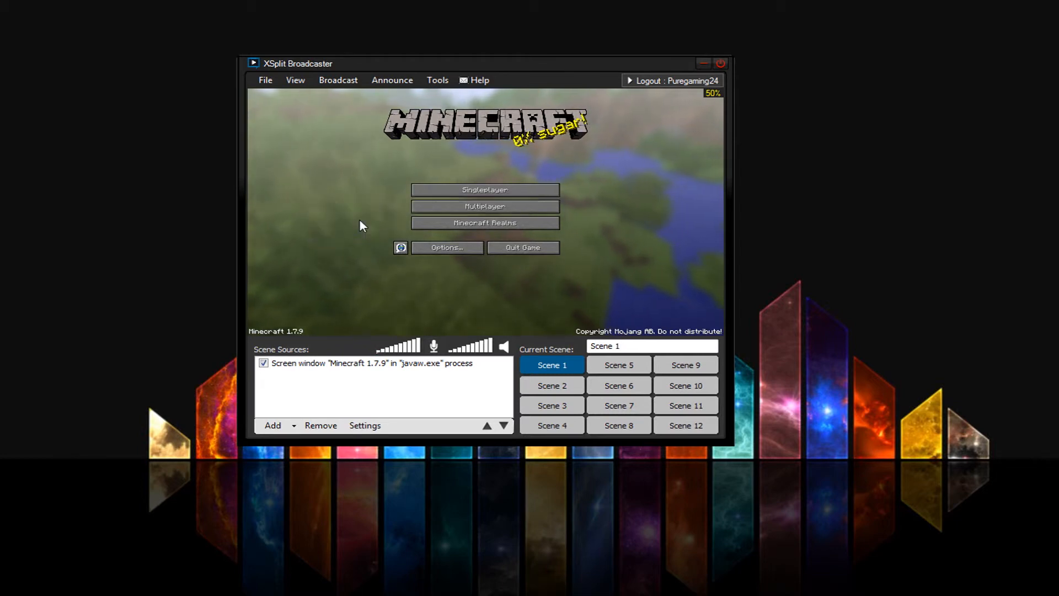
left_click(478, 194)
left_click(374, 187)
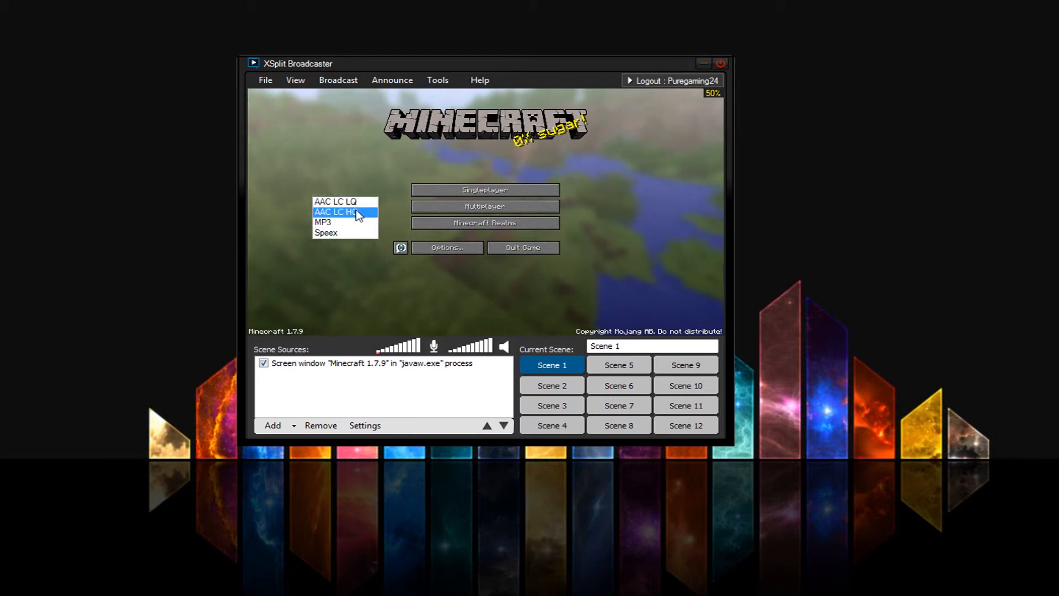
left_click(357, 213)
left_click(371, 193)
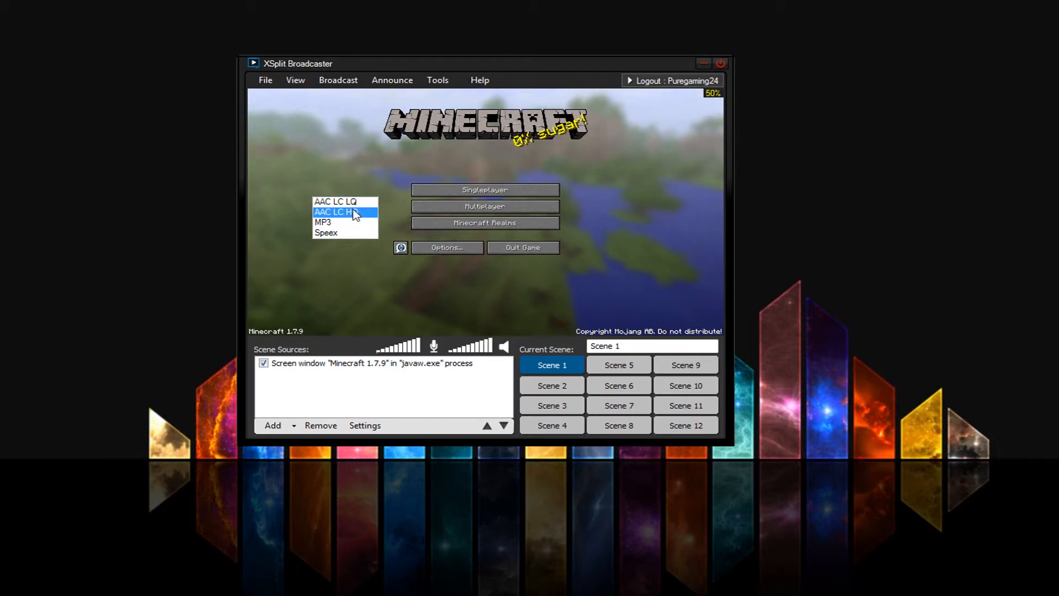
left_click(353, 212)
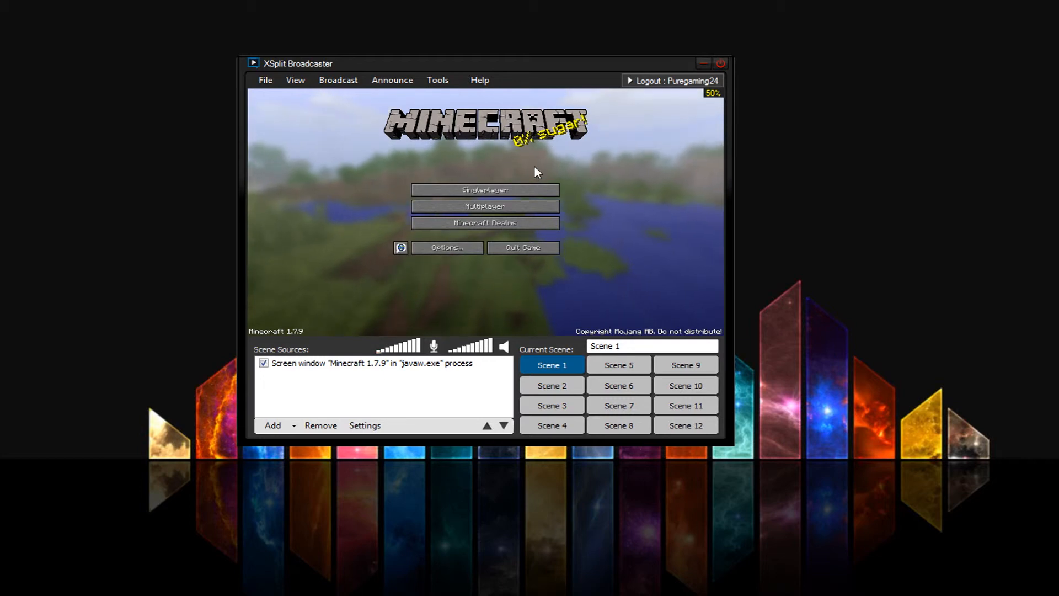
- Open the local recording's Video Encoding Setup and set the encoder preset to fast
left_click(603, 150)
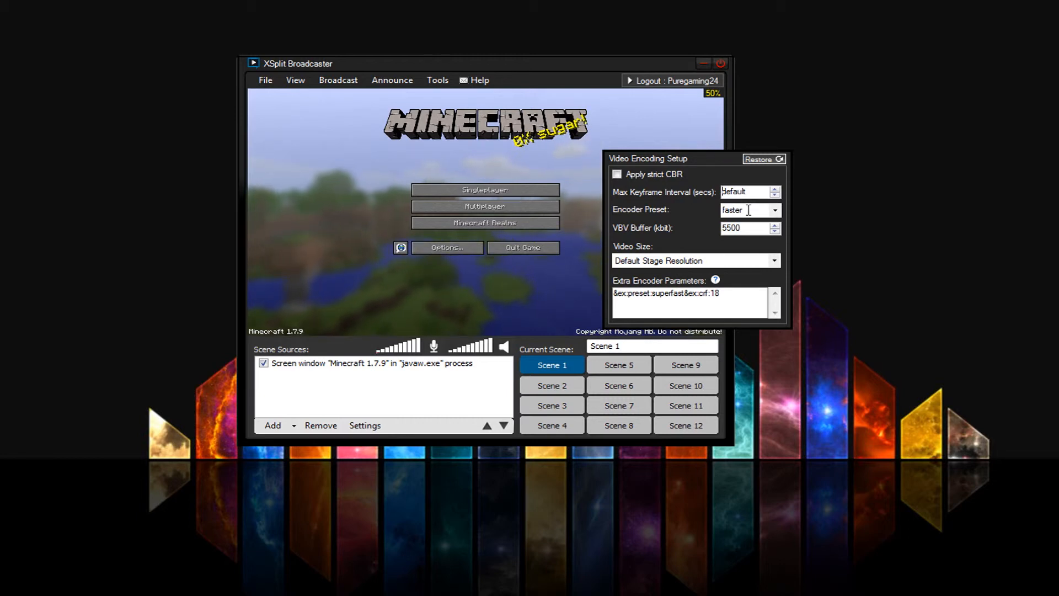
left_click(776, 210)
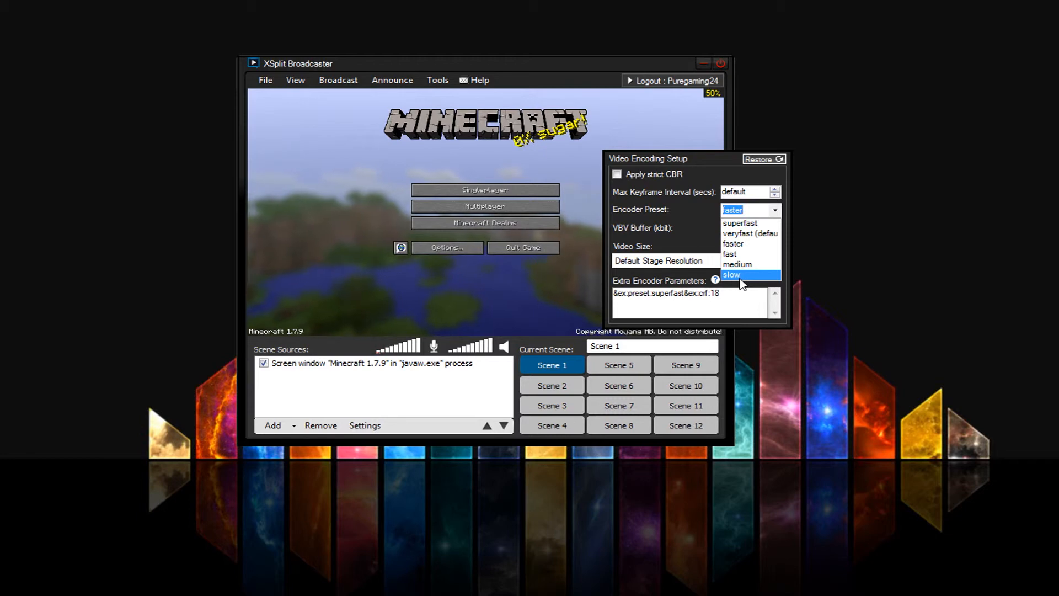
left_click(763, 255)
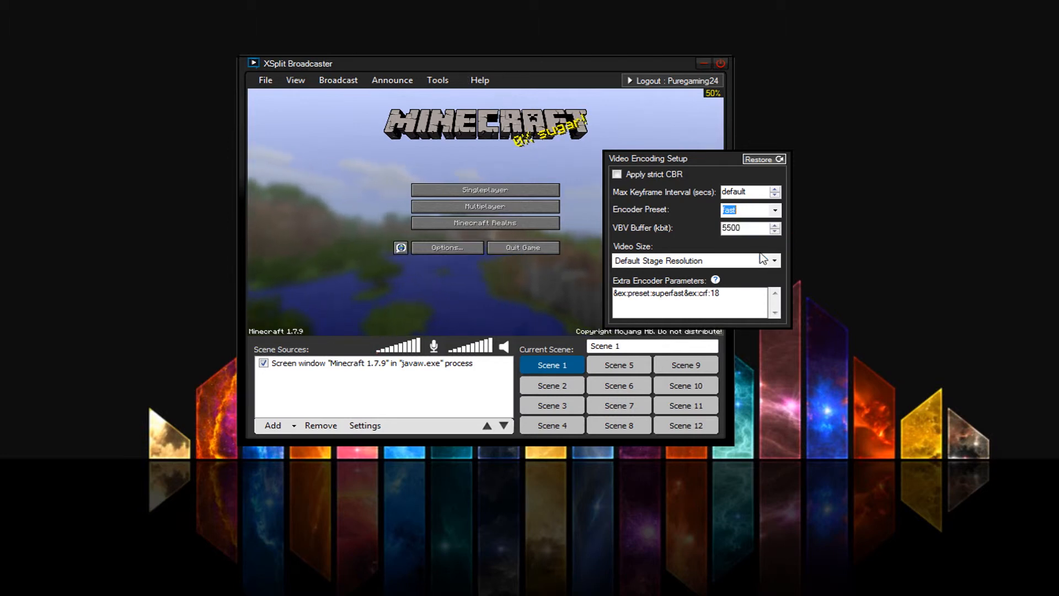
left_click(775, 210)
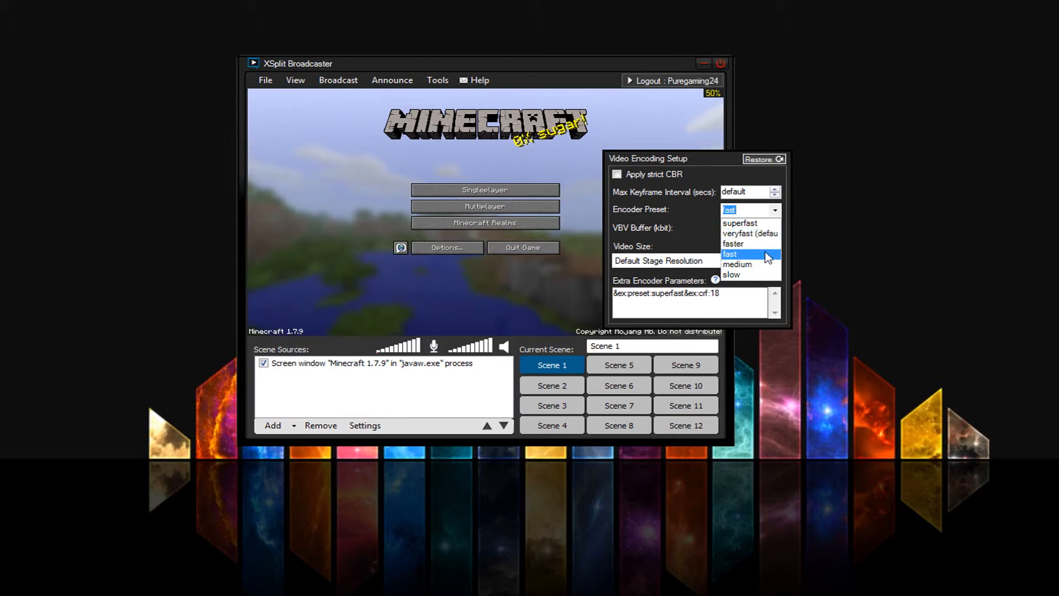
left_click(772, 216)
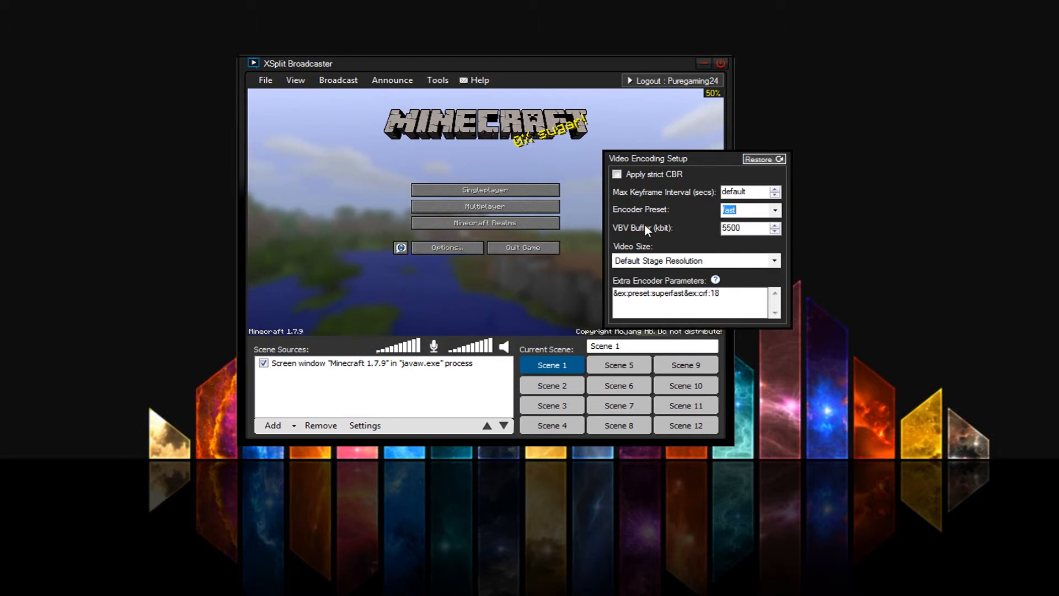
- Set the VBV Buffer in the Video Encoding Setup to 3500 kbit
left_click_drag(746, 226, 704, 226)
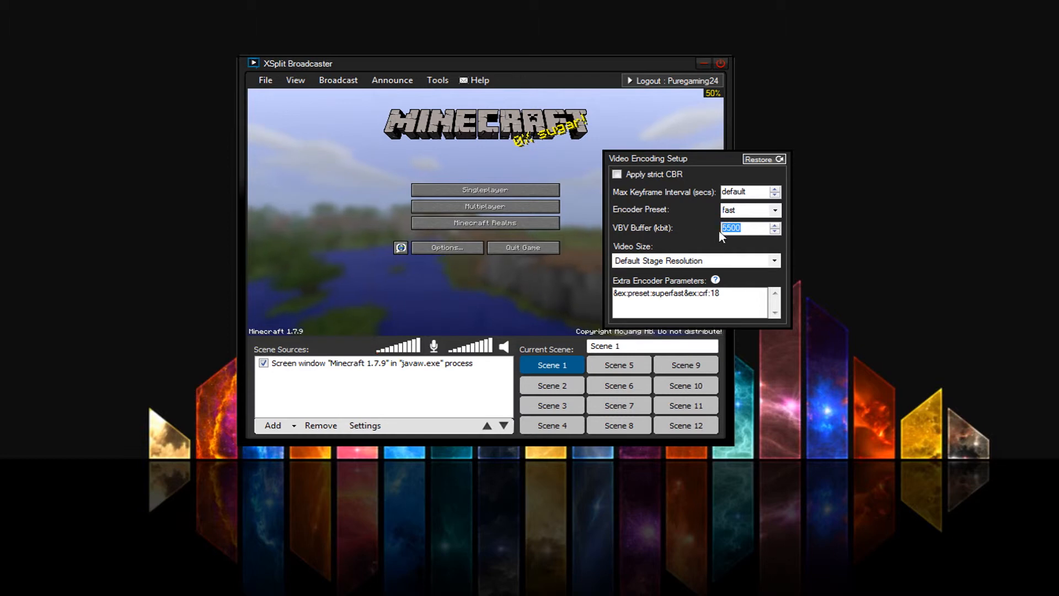
left_click(490, 122)
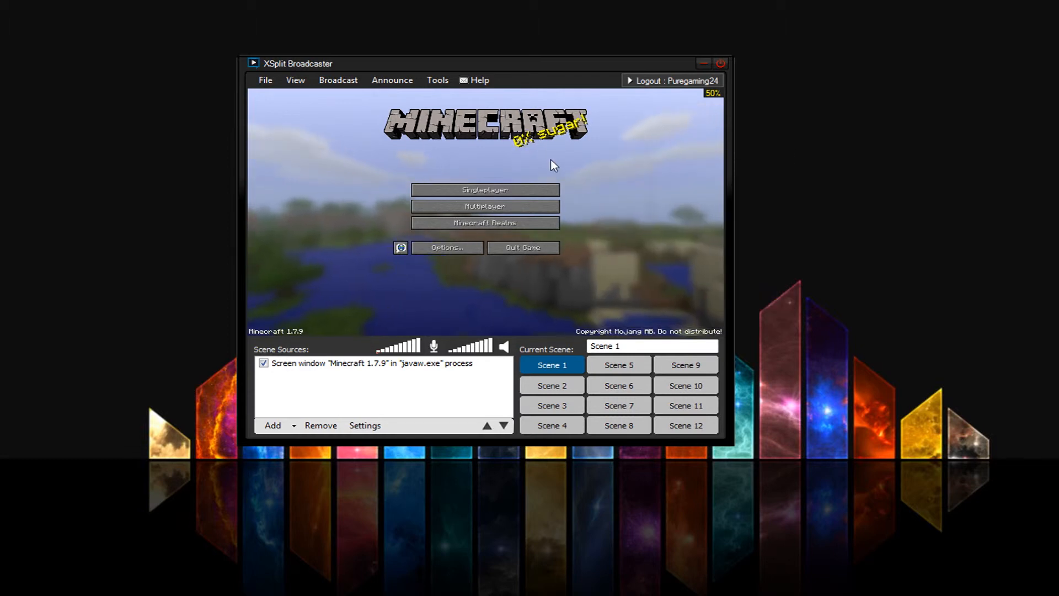
key("ctrl+v")
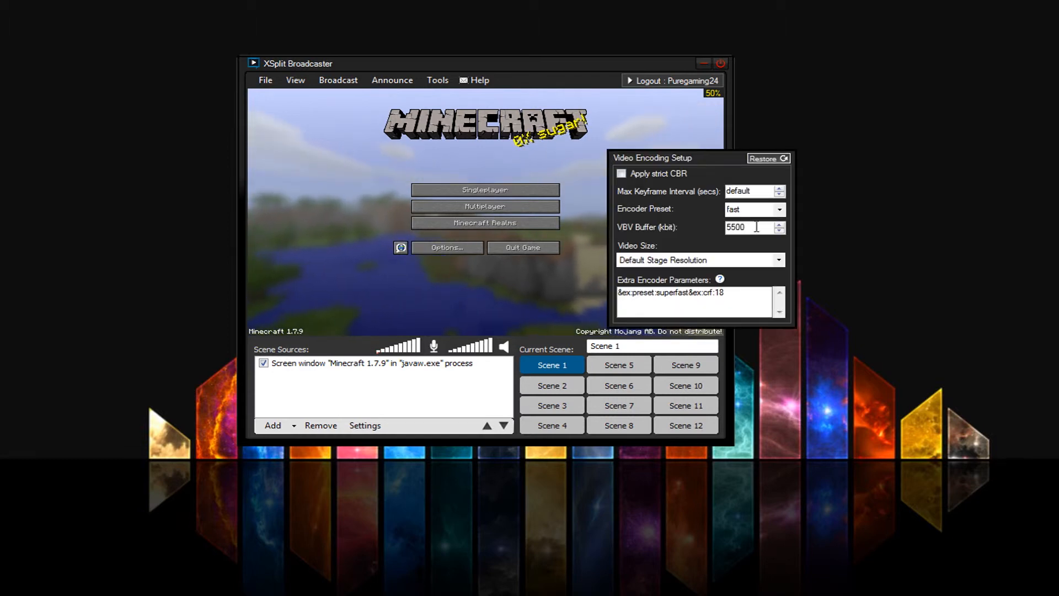
left_click(456, 125)
key("ctrl+v")
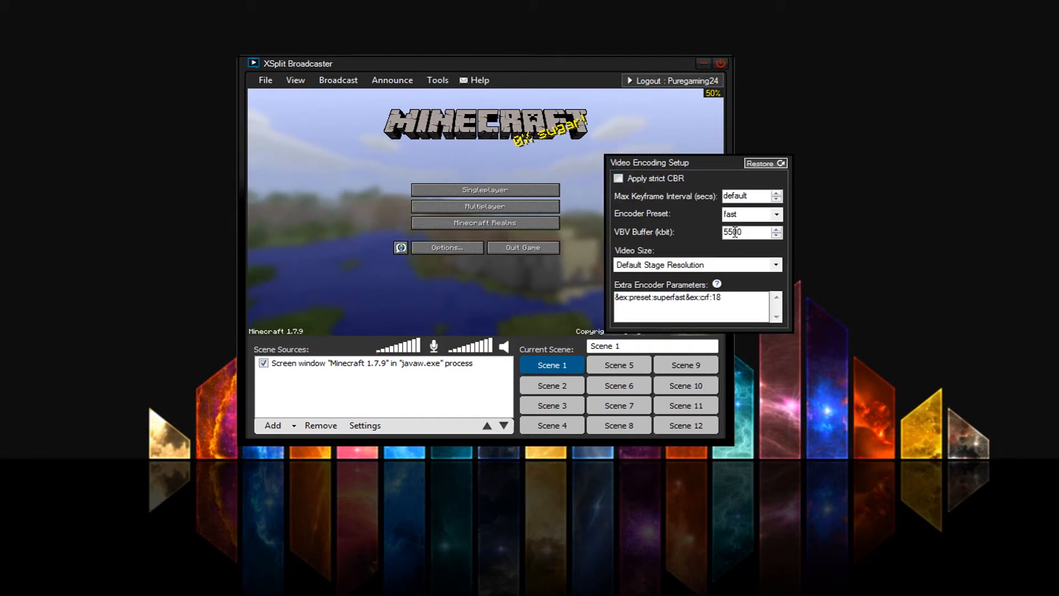
left_click(728, 230)
key("BackSpace")
type("3")
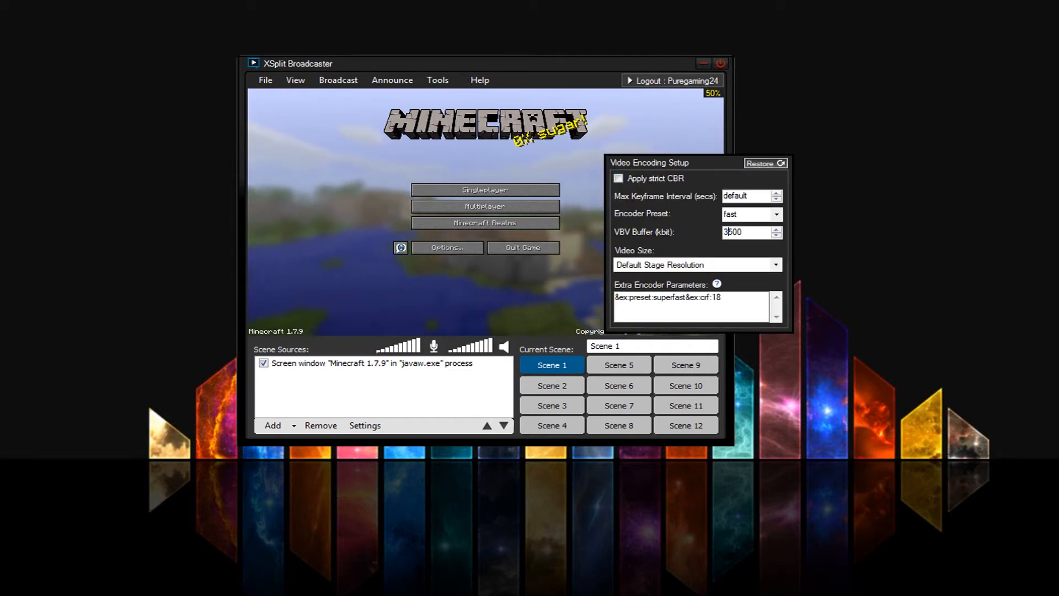
- Reopen the Video Encoding Setup and set the VBV Buffer to 5500 kbit
left_click(548, 149)
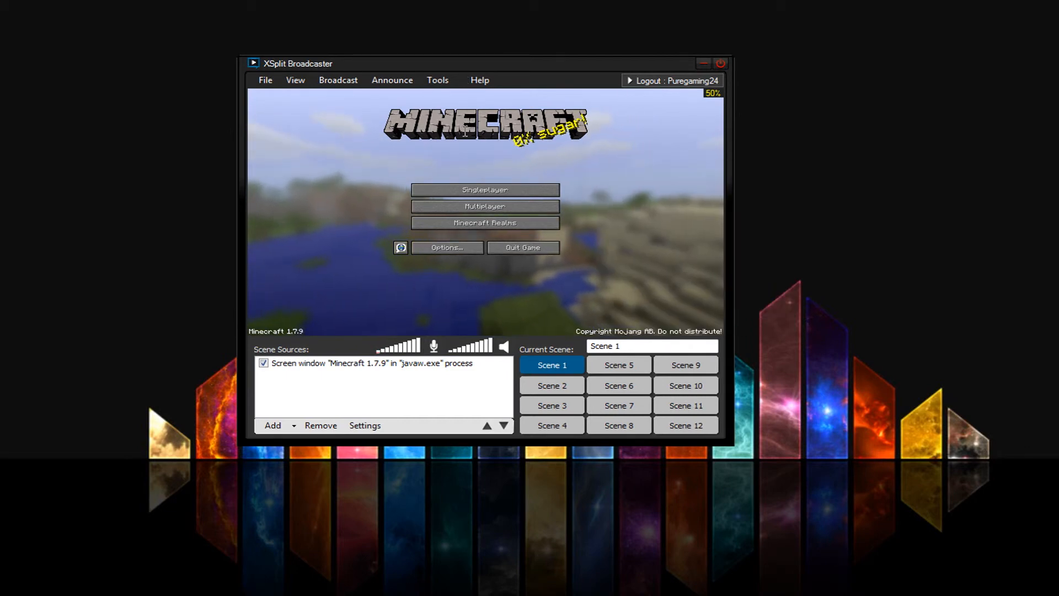
key("ctrl+v")
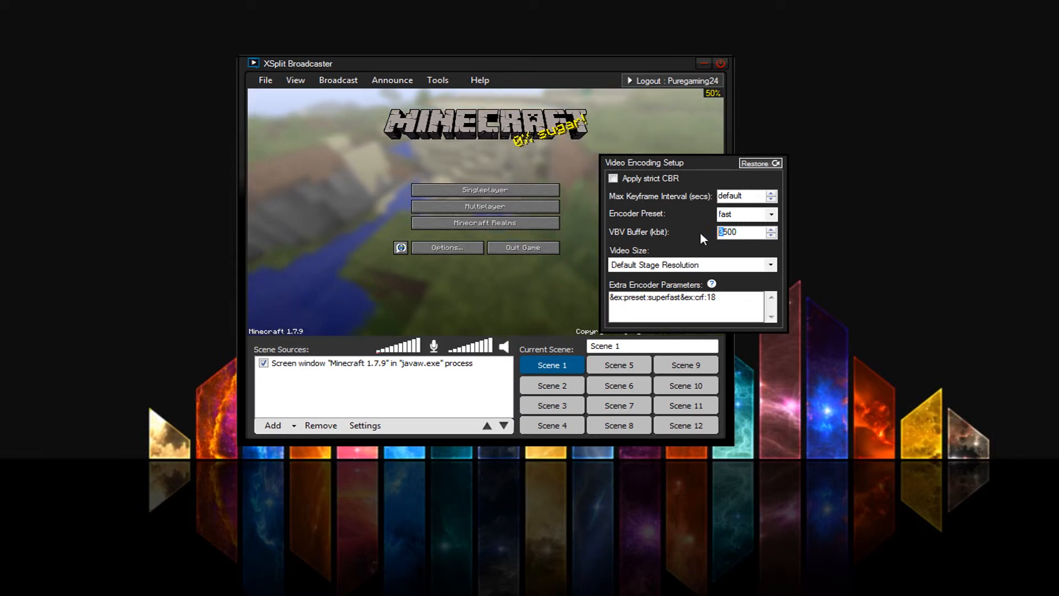
type("5")
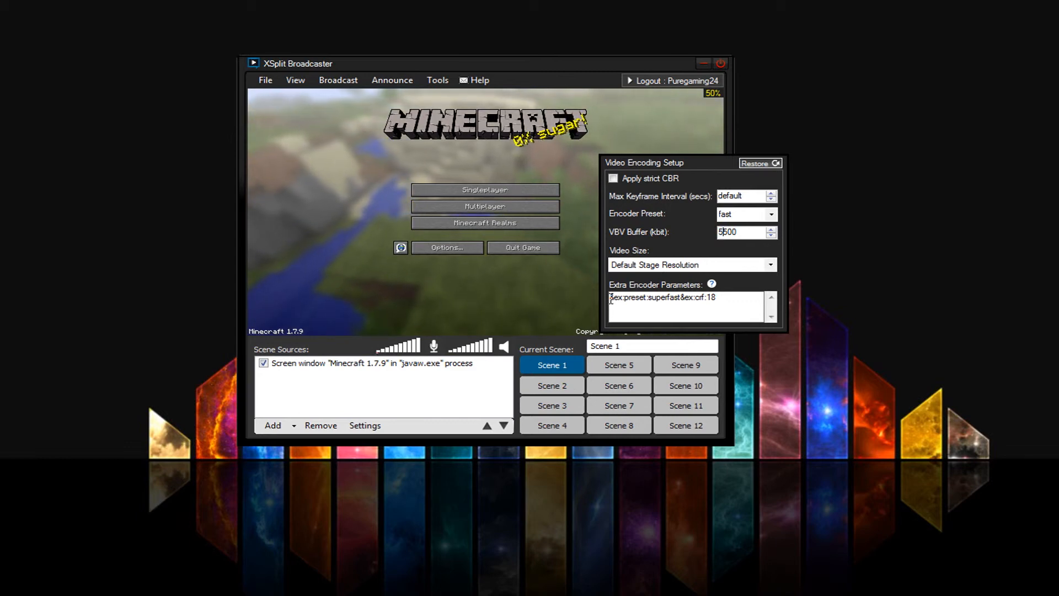
- Examine the extra encoder parameters in the local recording's Video Encoding Setup
left_click_drag(611, 300, 539, 281)
left_click(730, 298)
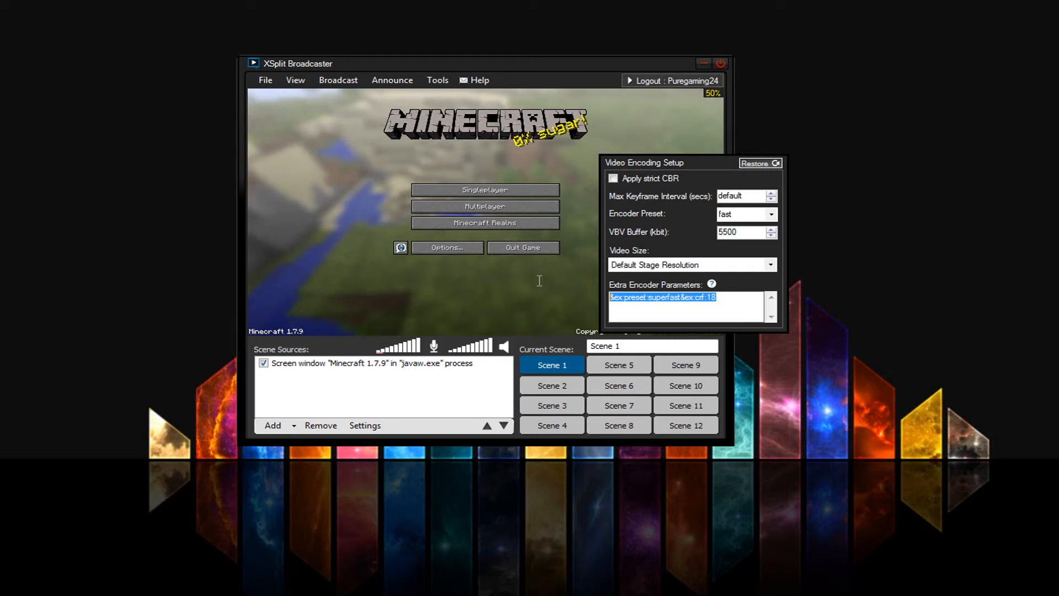
left_click(539, 281)
left_click(607, 155)
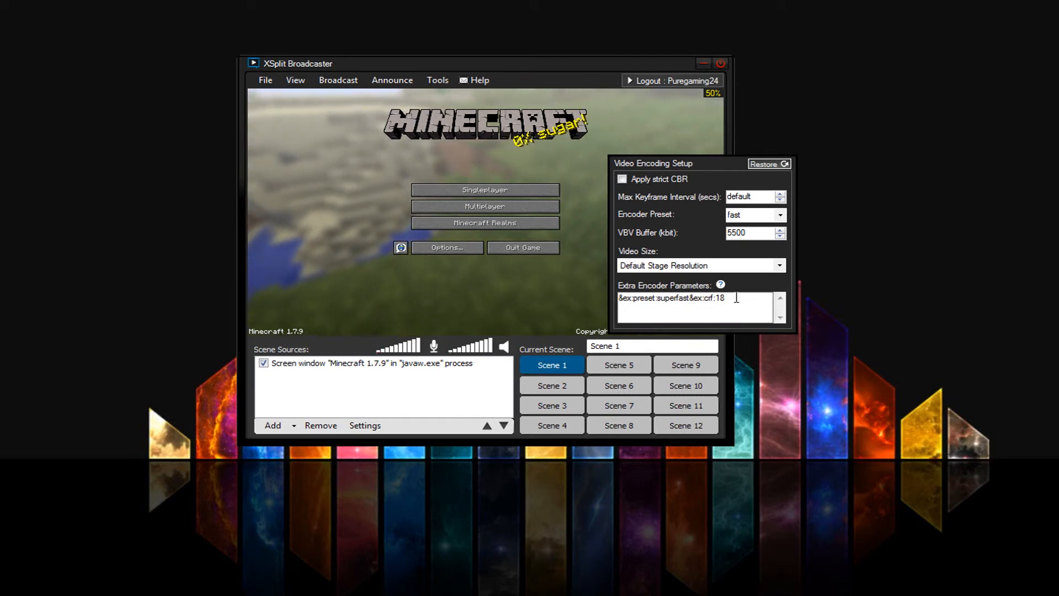
- Close the Video Encoding Setup, switch to Vegas to check the render status, and return to XSplit Broadcaster
left_click(493, 192)
key("alt+Tab")
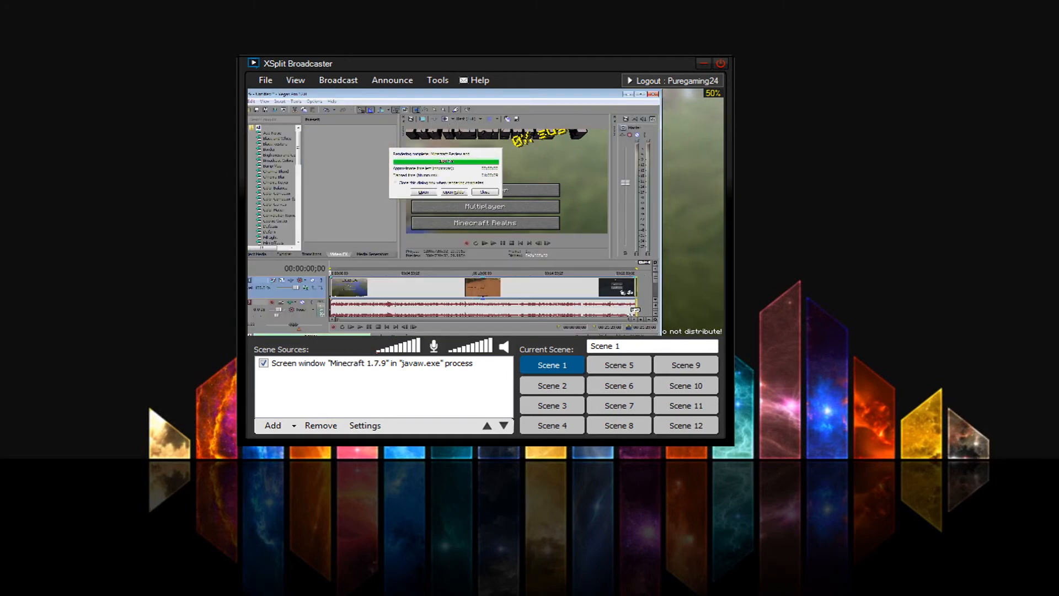
key("alt+Tab")
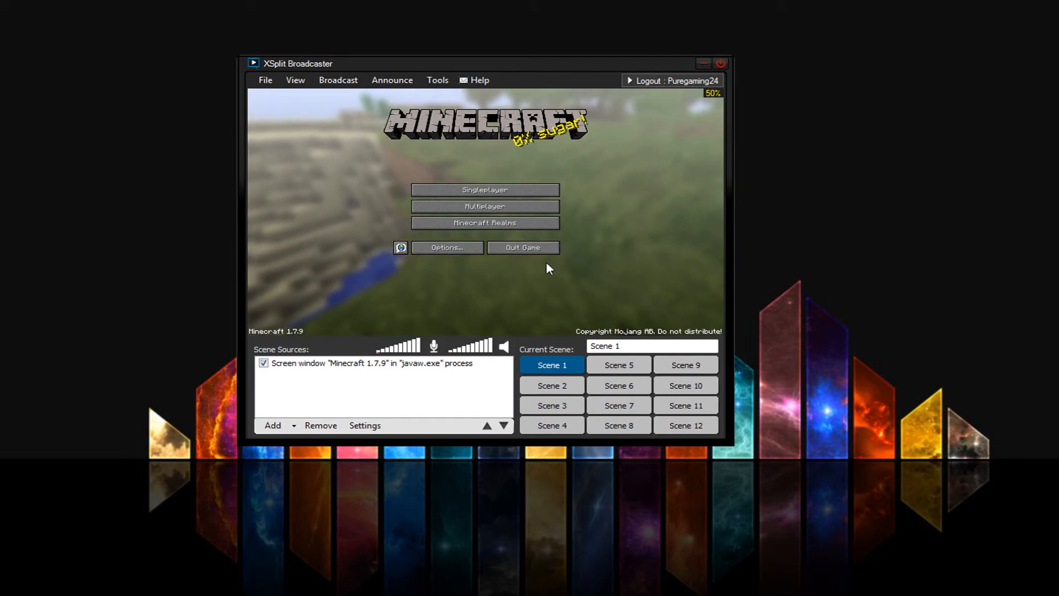
- Review the Twitch announce entry and the available tools, and open the general settings
left_click(397, 81)
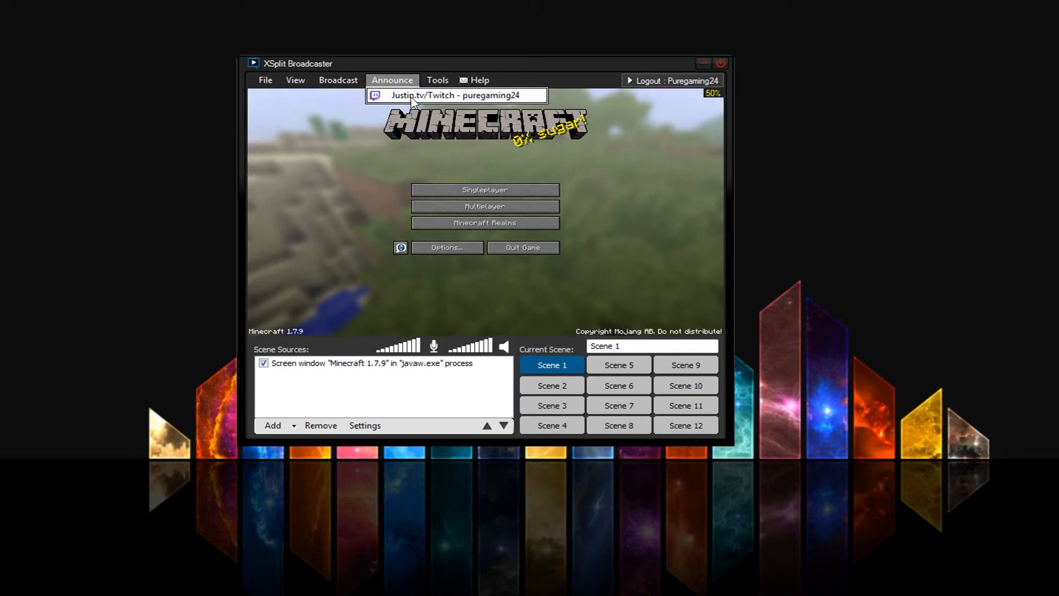
left_click(438, 81)
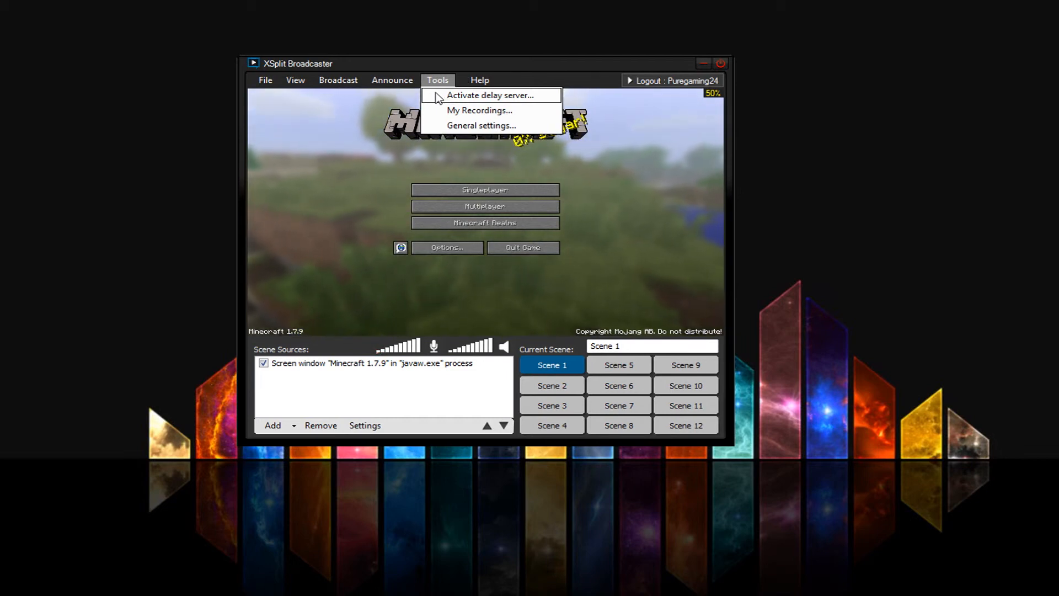
left_click(439, 123)
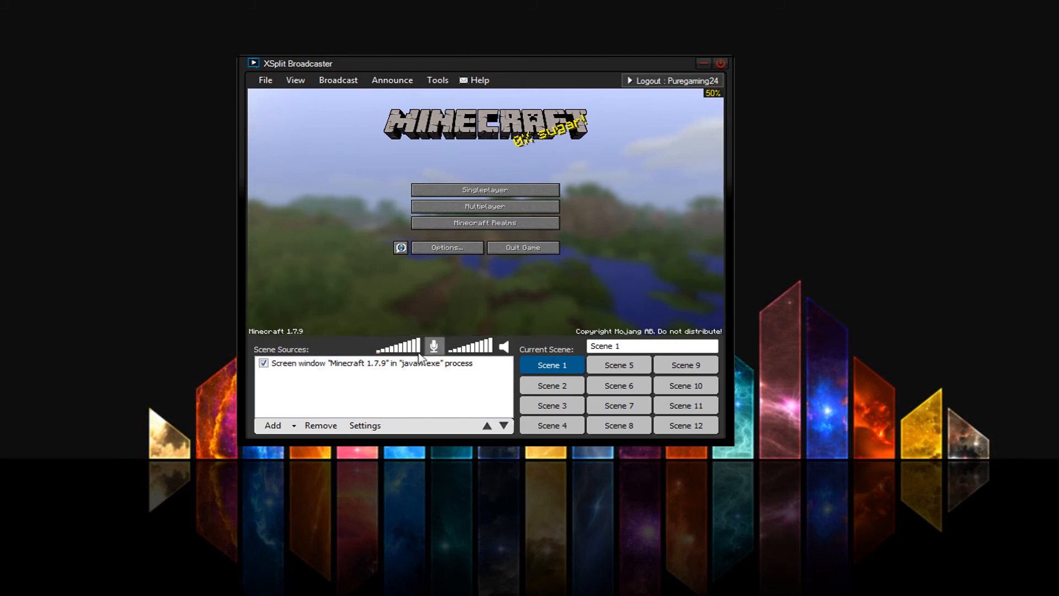
left_click(354, 83)
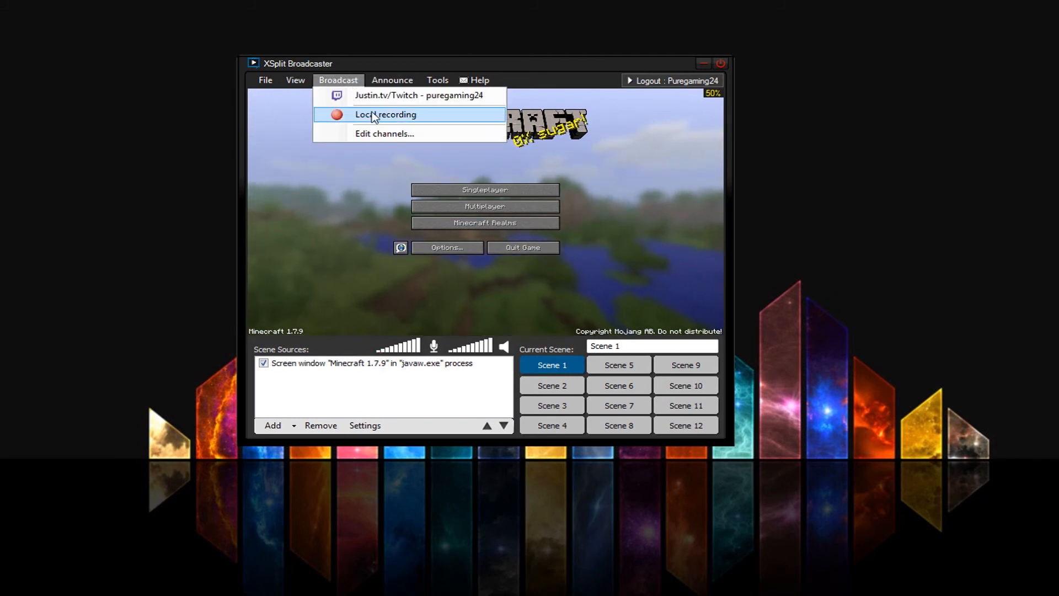
mouse_move(273, 80)
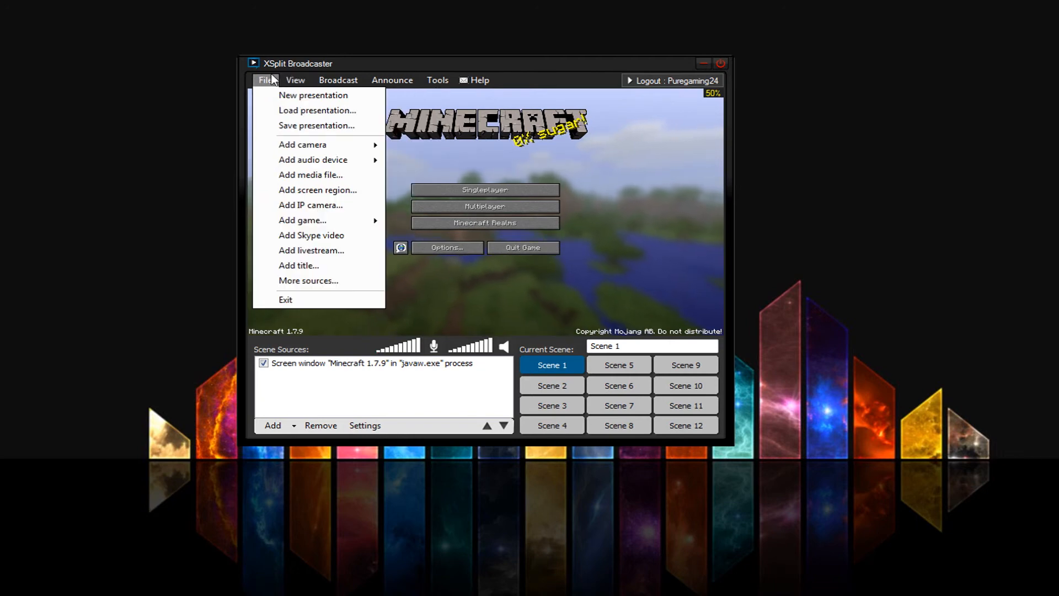
mouse_move(488, 88)
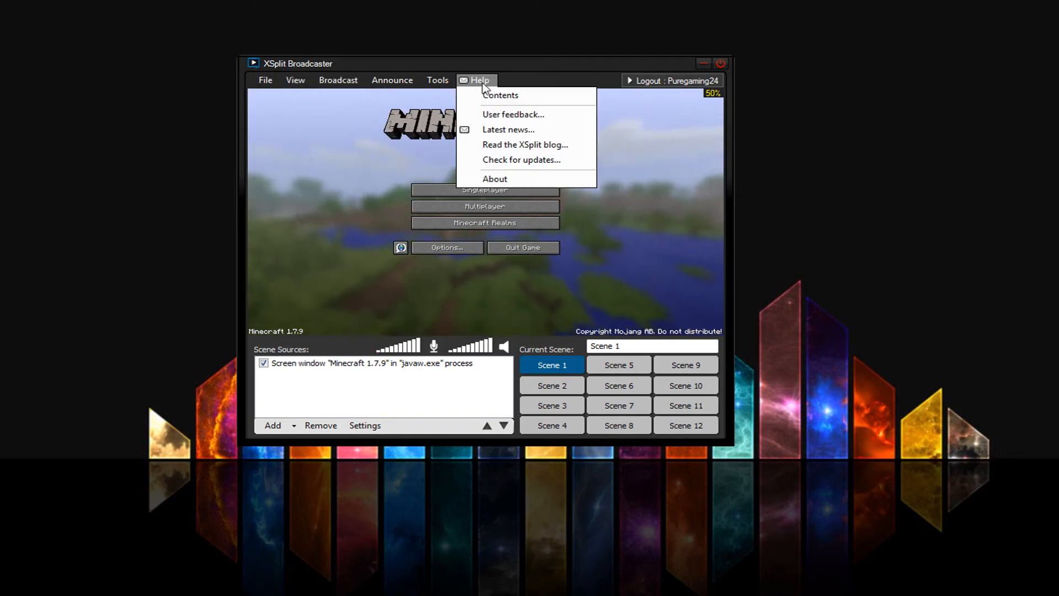
mouse_move(441, 78)
left_click(441, 122)
- Open the My Recordings folder, minimize its window, and open the general settings
left_click(439, 80)
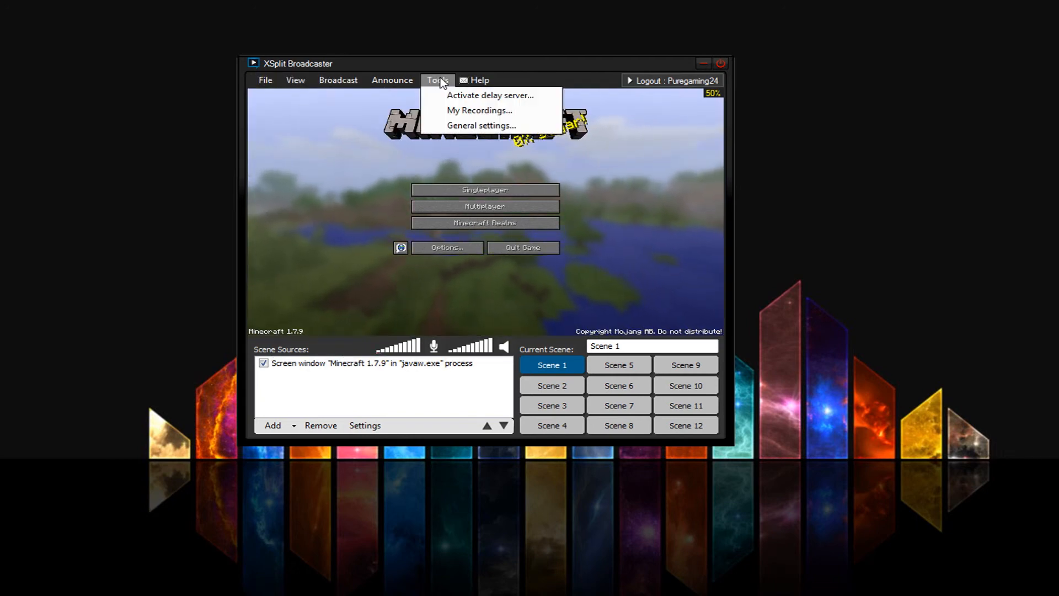
left_click(452, 106)
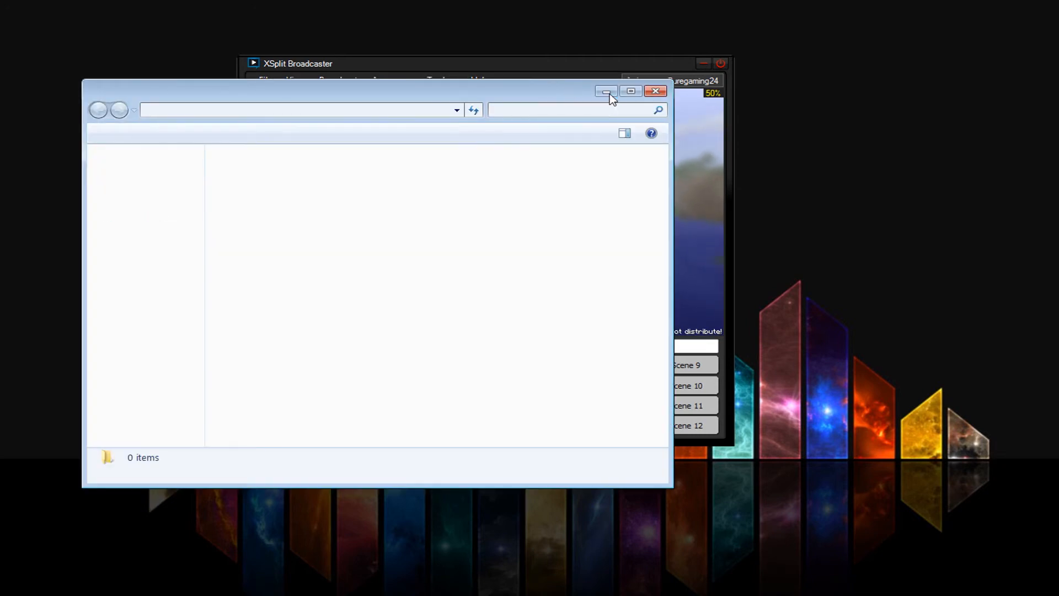
left_click(606, 92)
left_click(437, 81)
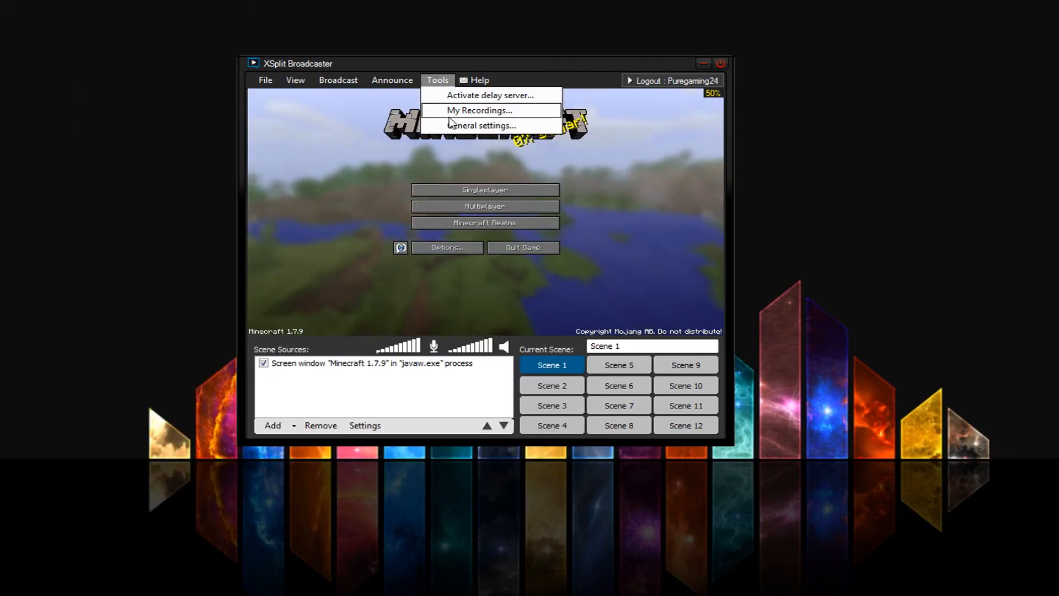
left_click(449, 123)
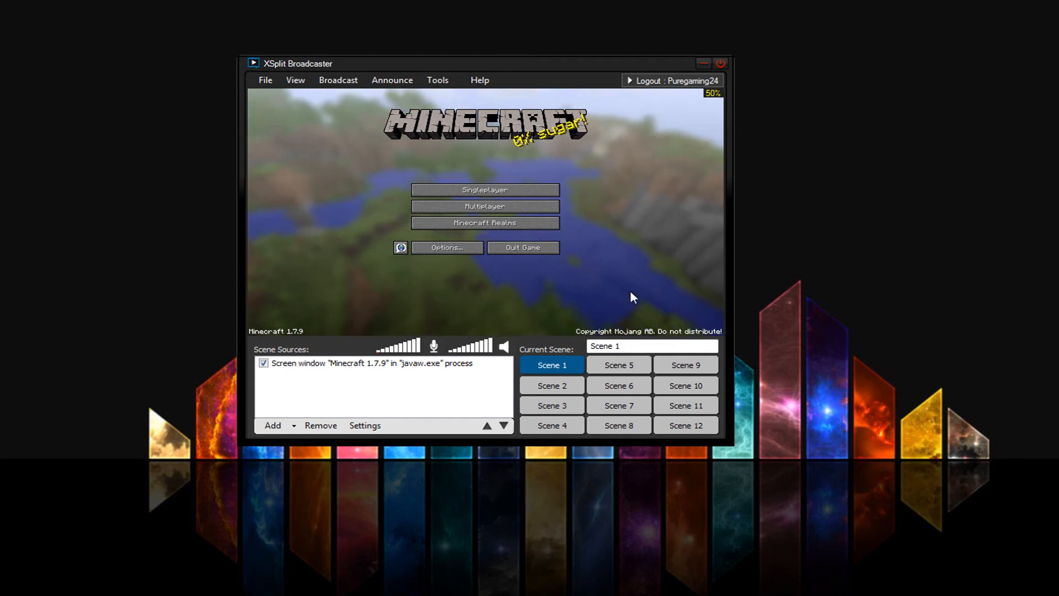
- Erase the number in the current scene's name and re-enter it so the name reads Scene 1
left_click(619, 347)
key("BackSpace")
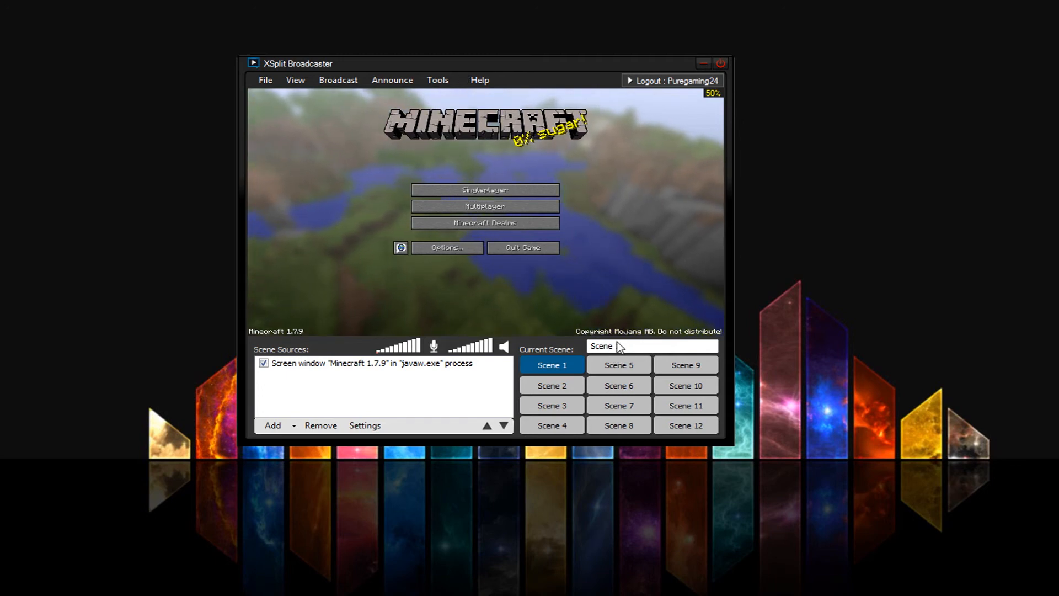
type("1")
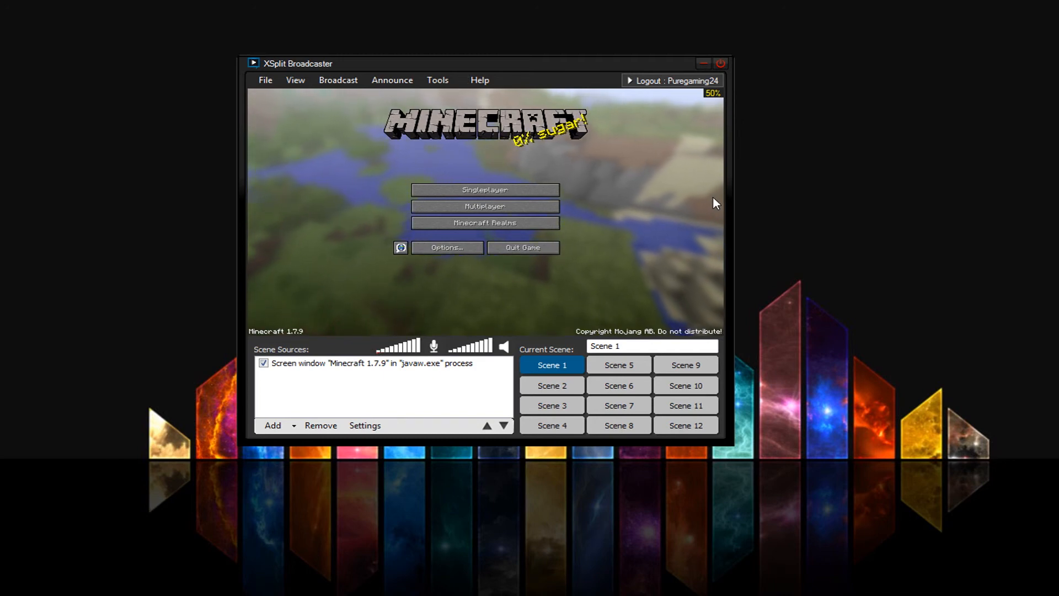
left_click(302, 151)
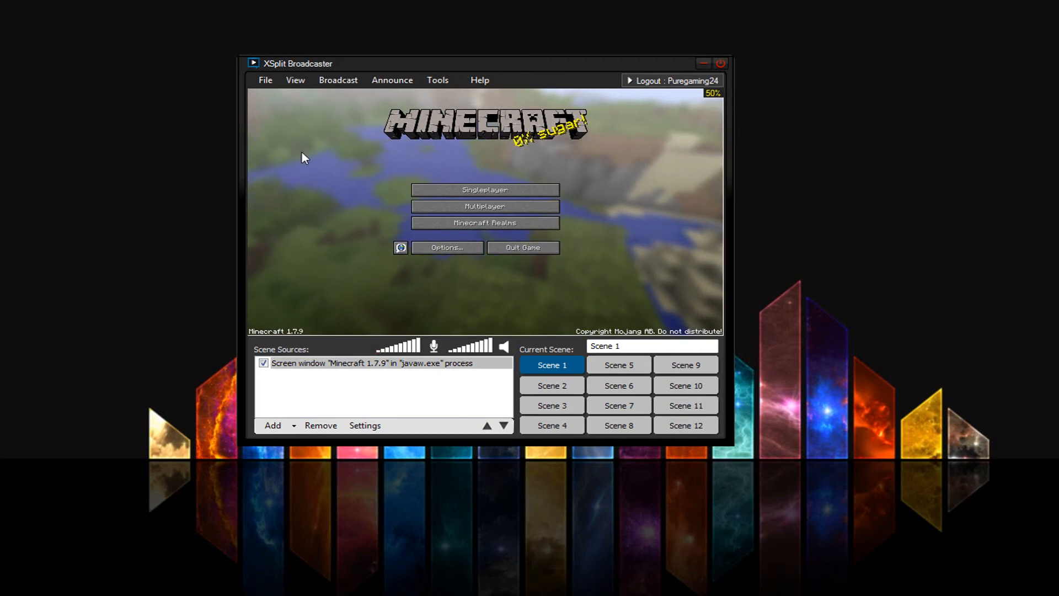
left_click(445, 81)
mouse_move(472, 82)
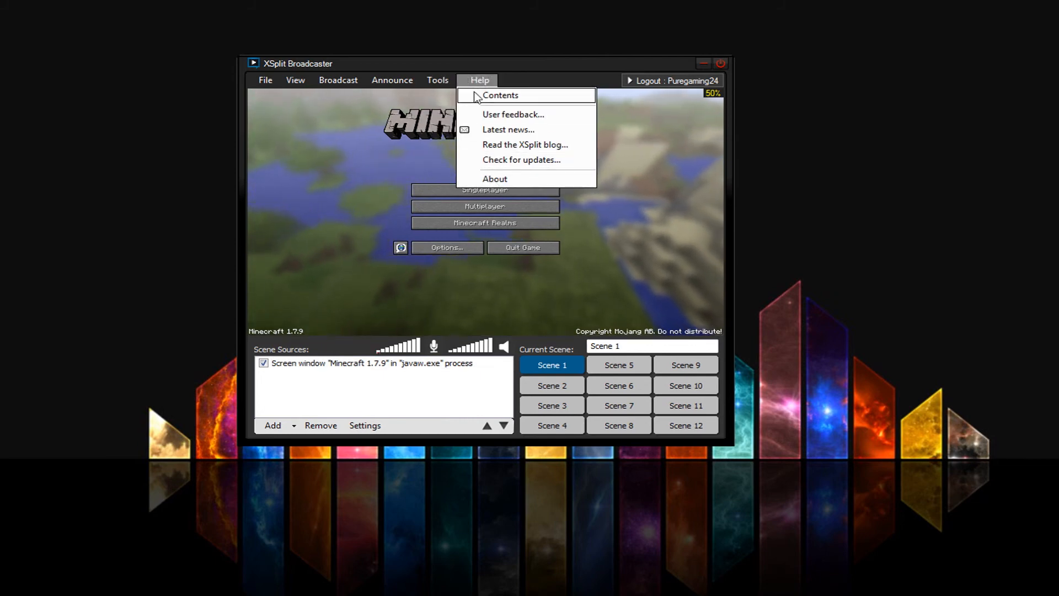
left_click(468, 192)
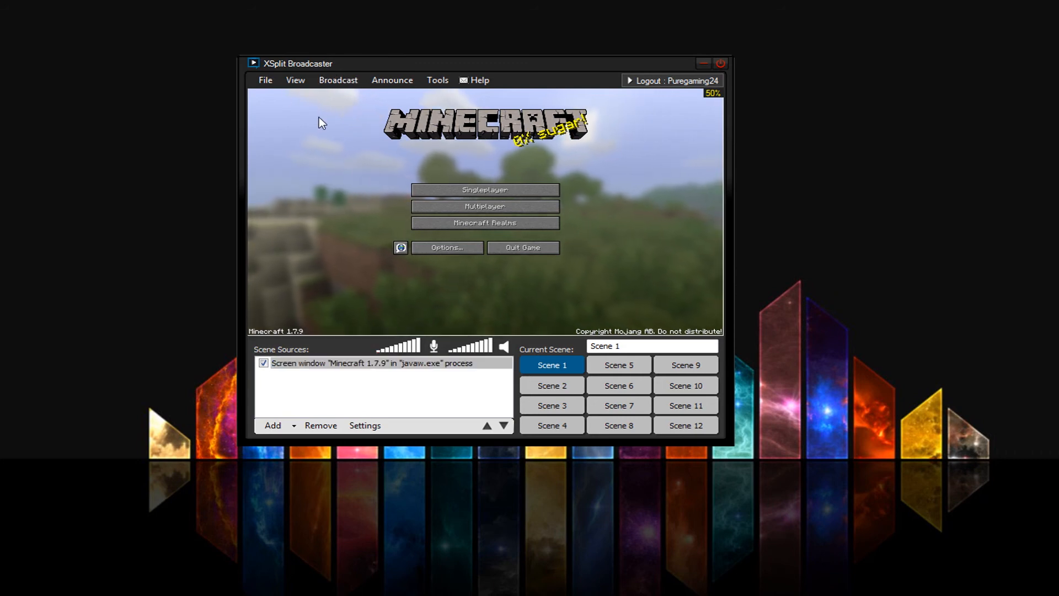
left_click(325, 139)
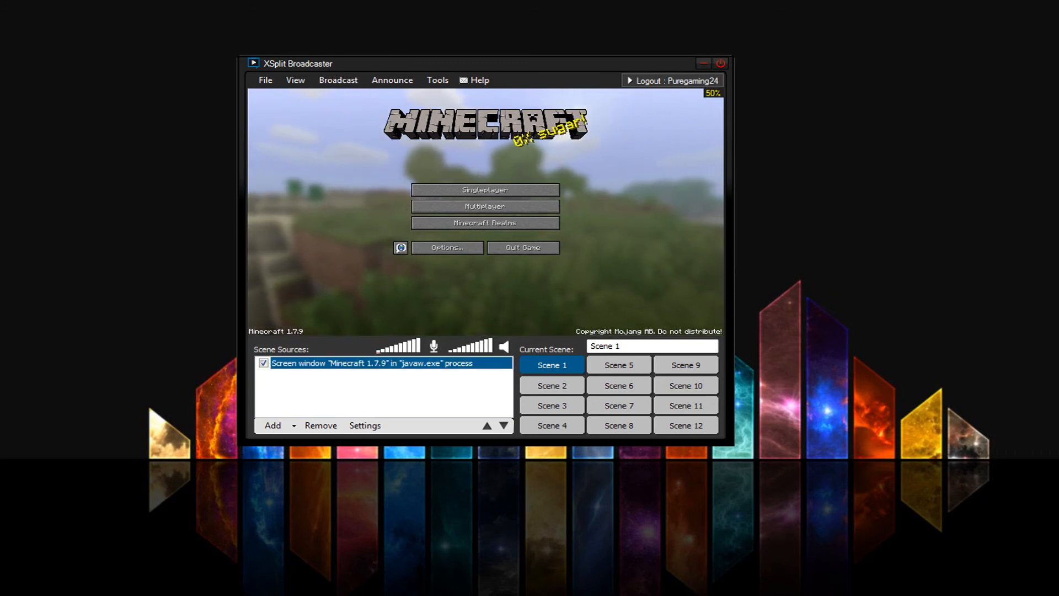